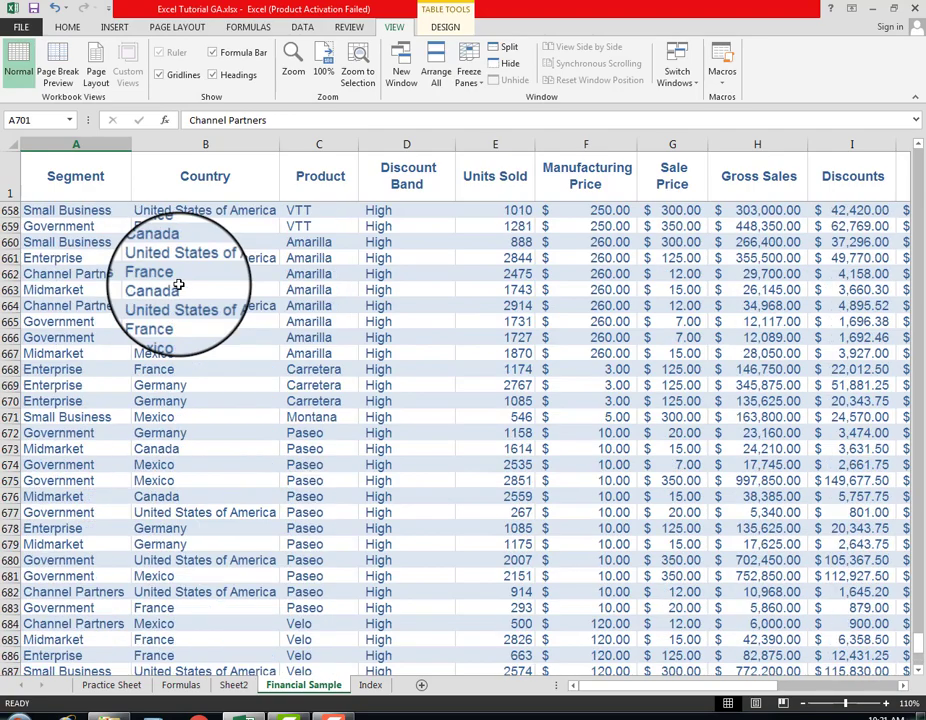
Return to the start of the financial data and select the Segment header in cell A1.
scroll(178, 285, up, 20)
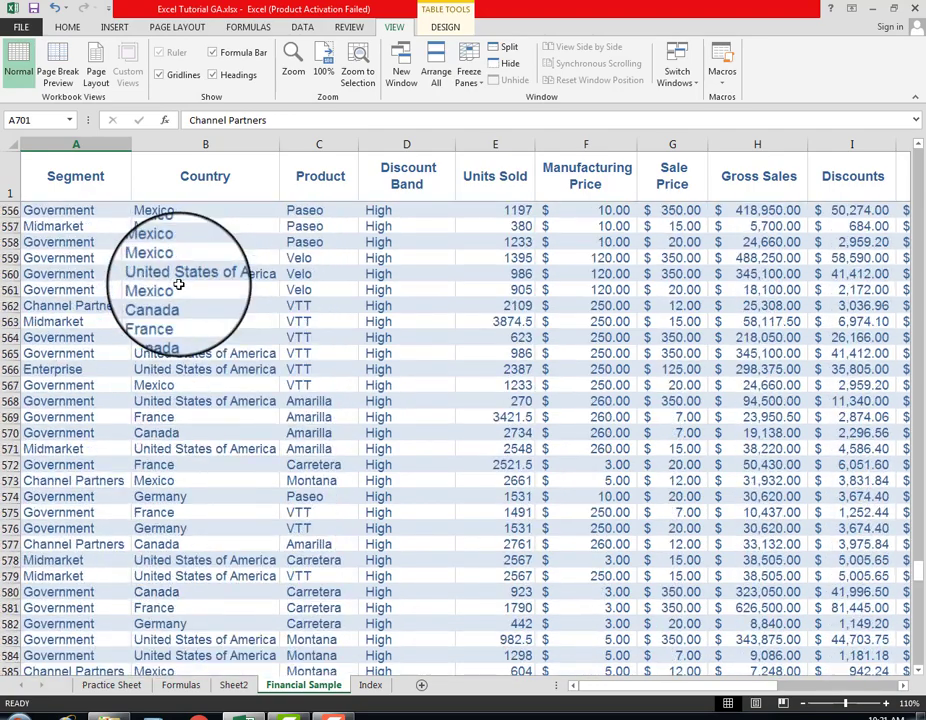
scroll(178, 285, up, 4)
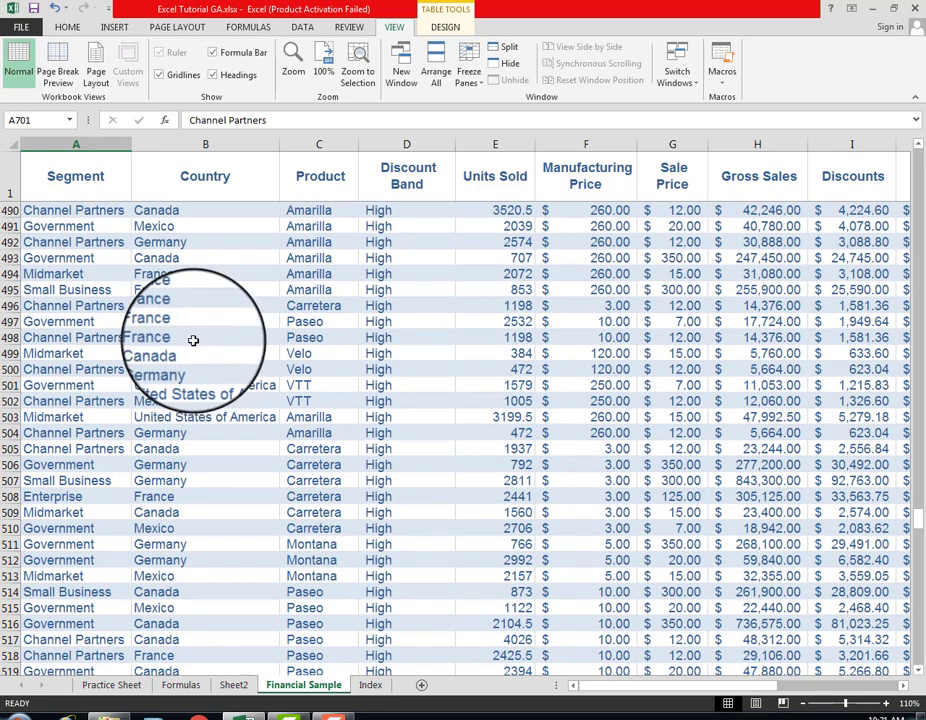
click(42, 174)
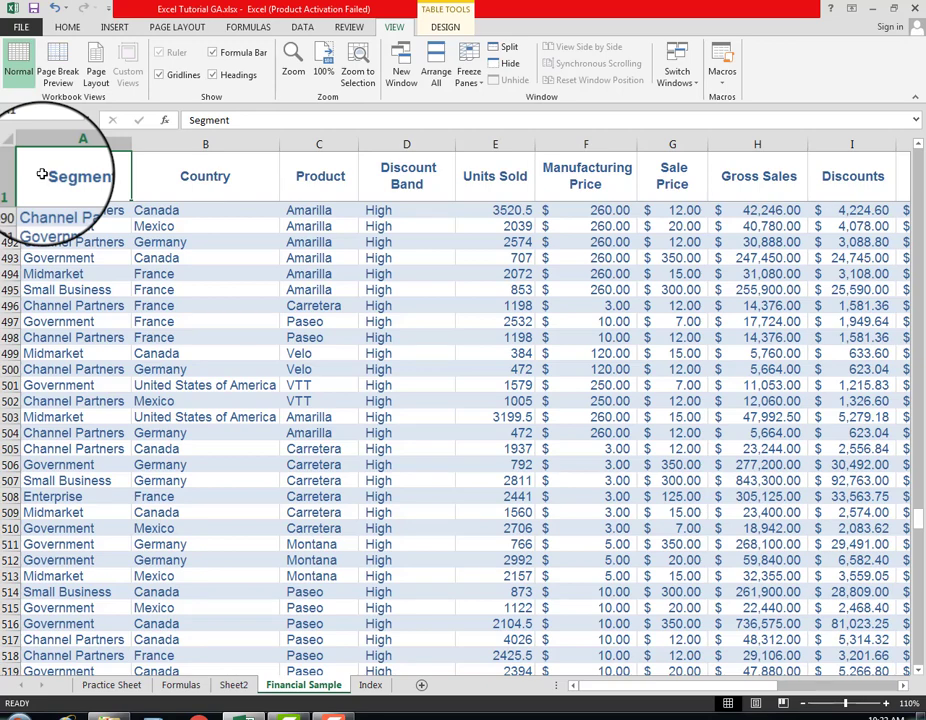
key(ctrl+Home)
key(Up)
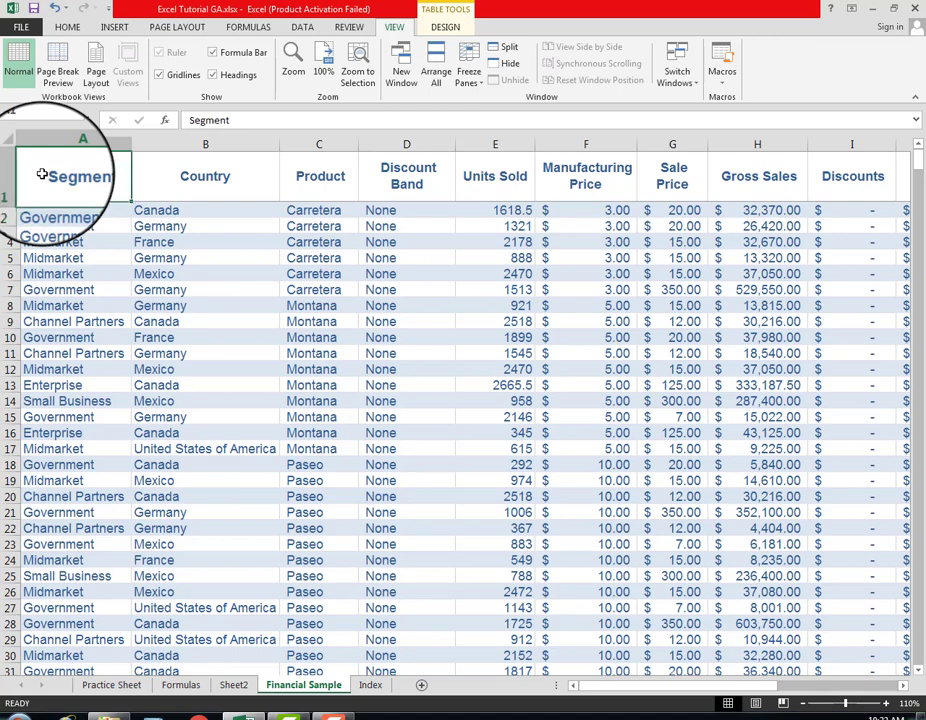
Extend the selection across the header row from Segment to Year, covering A1:P1.
key(shift+Right)
key(shift+Right)
key(shift+Right)
key(shift+Right)
key(shift+Right)
key(shift+Right)
key(shift+Right)
key(shift+Right)
key(shift+Right)
key(shift+Right)
key(shift+Right)
key(shift+Right)
key(shift+Right)
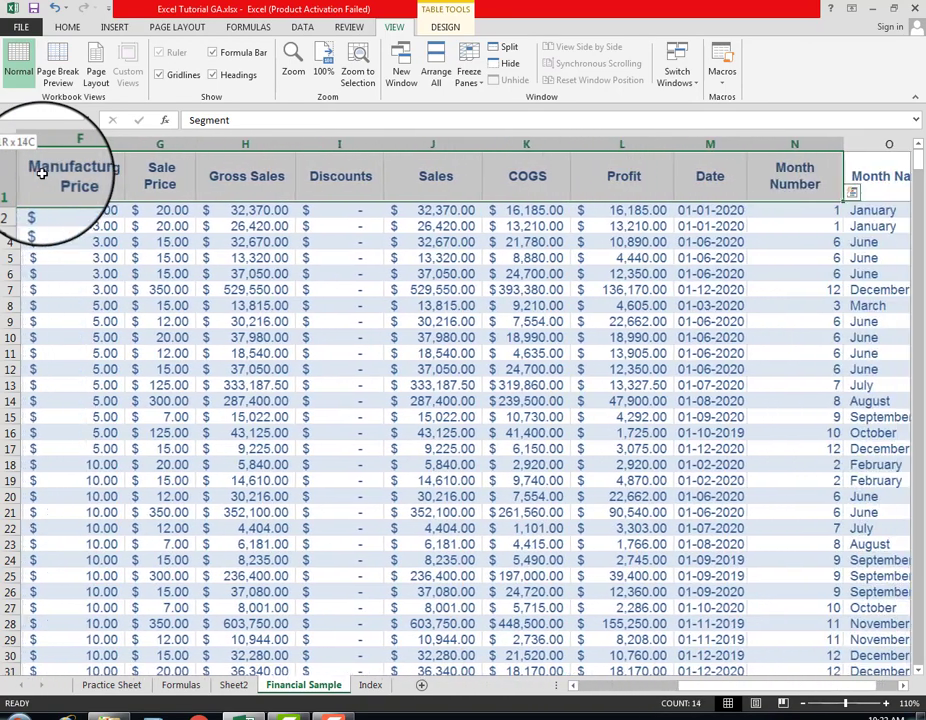
key(shift+Right)
key(shift+Right)
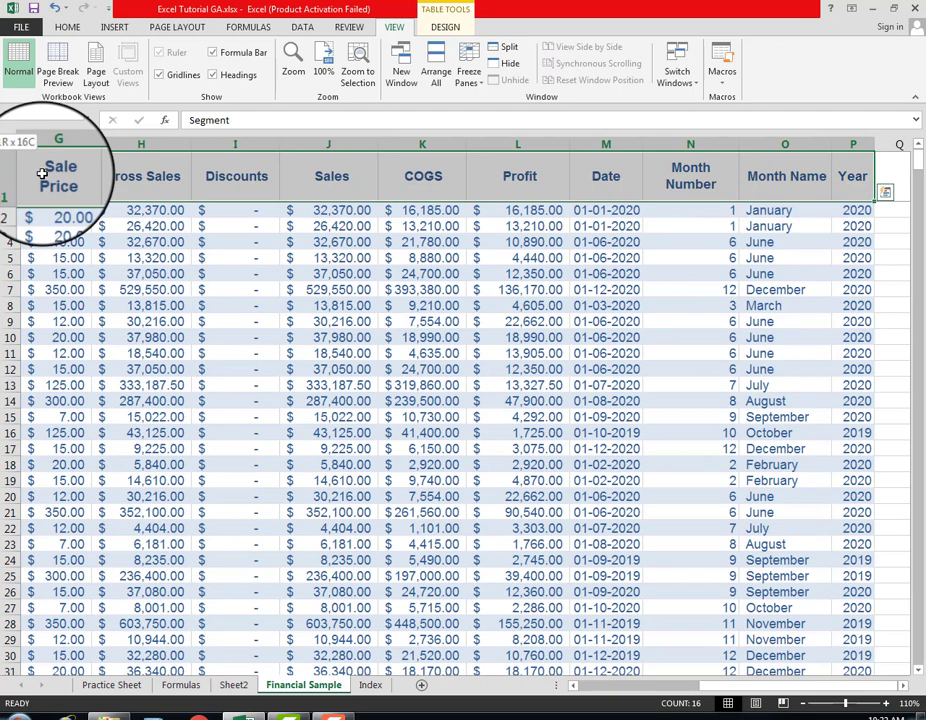
key(shift+Right)
key(shift+Right)
key(shift+Right)
key(shift+Right)
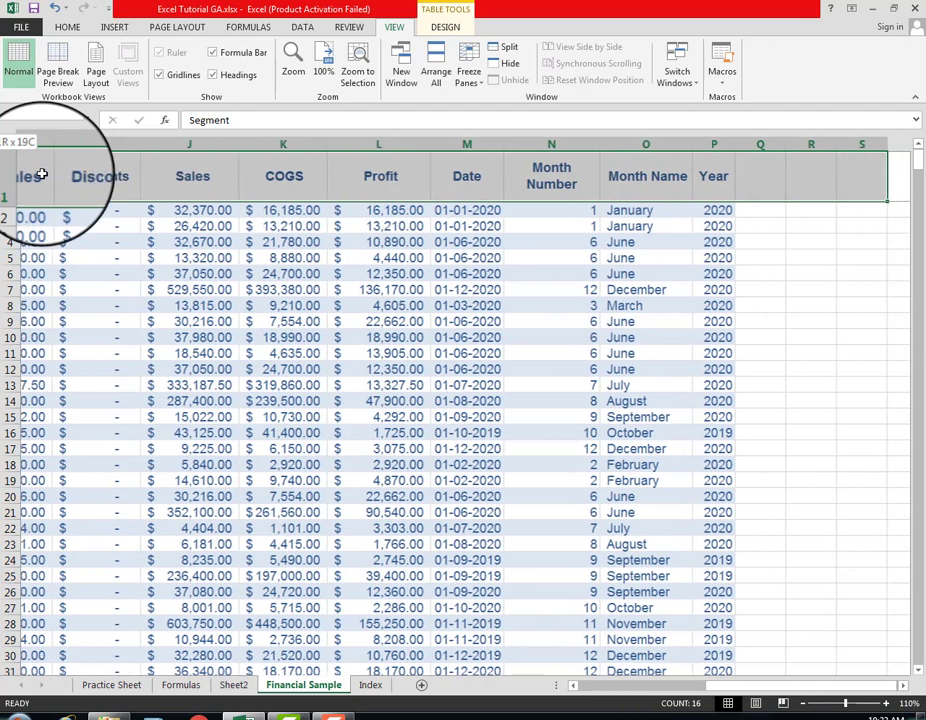
key(shift+Left)
key(shift+Left)
key(shift+Left)
key(shift+Left)
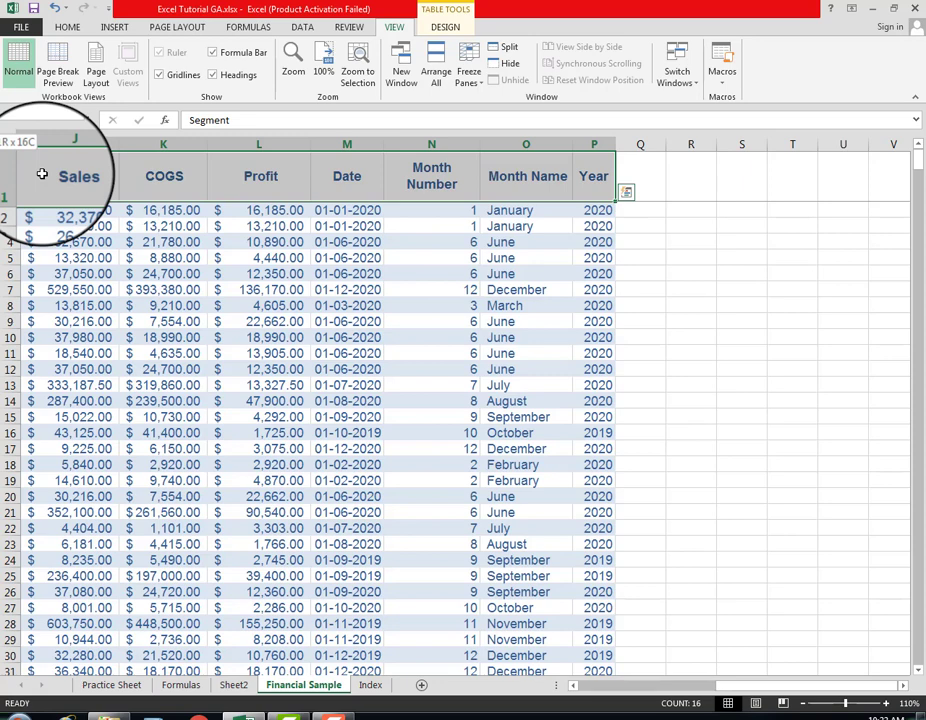
key(shift+Right)
key(shift+Right)
key(shift+Right)
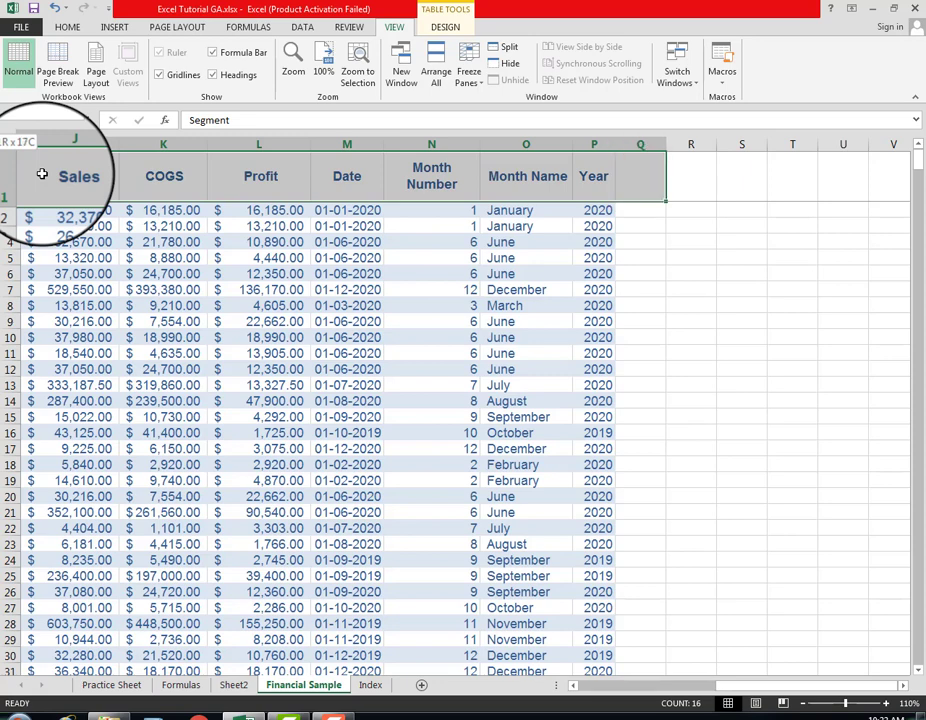
key(shift+Left)
key(shift+Left)
key(shift+Left)
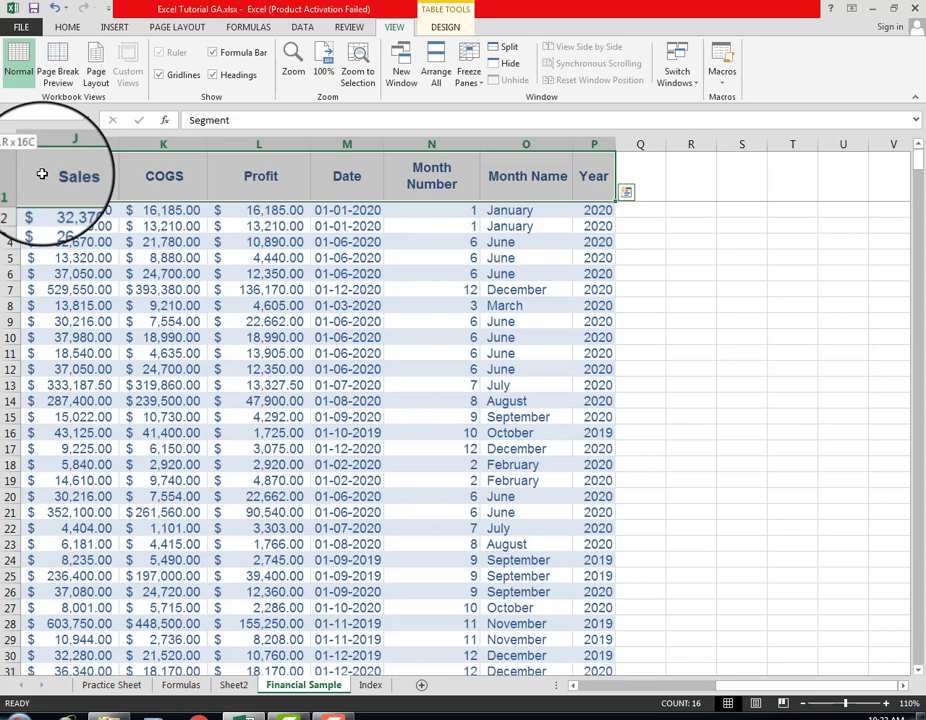
Extend the header selection down to the last data row so it covers the whole table, A1:P701.
key(shift+Down)
key(shift+Down)
key(shift+Down)
key(shift+Down)
key(shift+Down)
key(shift+Down)
key(shift+Down)
key(shift+Down)
key(shift+Down)
key(shift+Down)
key(shift+Down)
key(shift+Down)
key(shift+Down)
key(shift+Down)
key(shift+Down)
key(shift+Down)
key(shift+Down)
key(shift+Down)
key(shift+Down)
key(shift+Down)
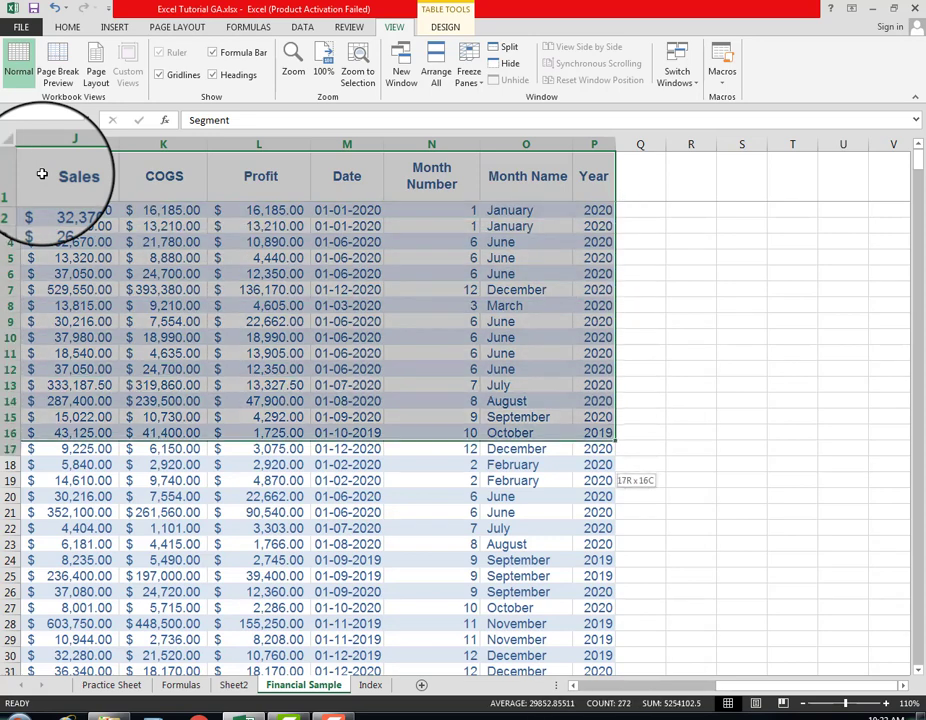
key(shift+Down)
key(shift+Down)
key(shift+Down)
key(shift+Down)
key(shift+Down)
key(shift+Down)
key(shift+Down)
key(shift+Down)
key(shift+Down)
key(shift+Down)
key(shift+Down)
key(shift+Down)
key(shift+Down)
key(shift+Down)
key(shift+Down)
key(shift+Down)
key(shift+Down)
key(shift+Down)
key(shift+Down)
key(shift+Down)
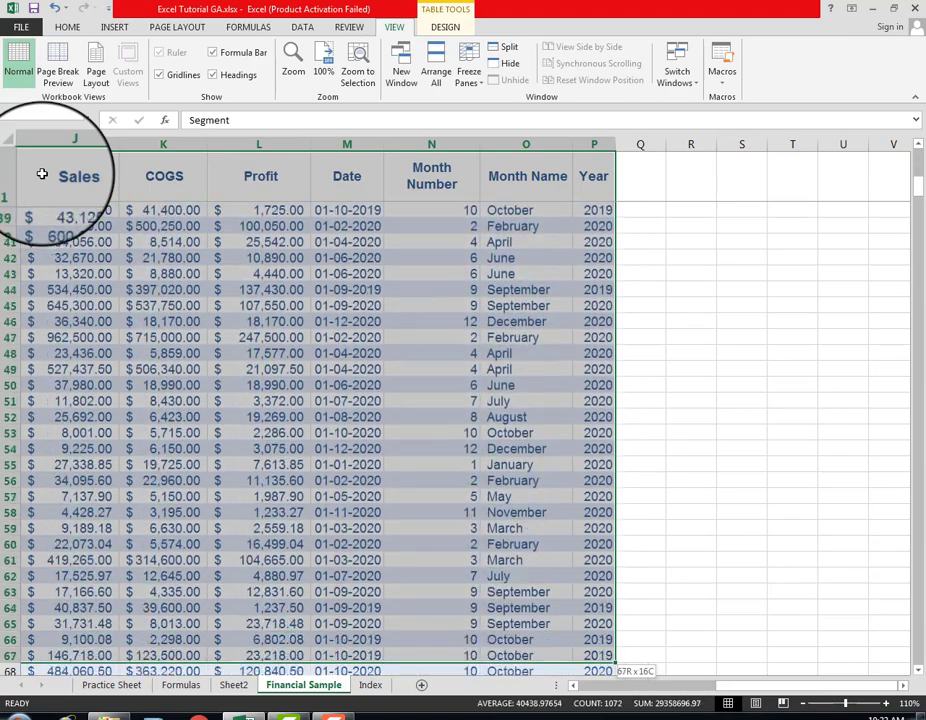
key(shift+Down)
key(shift+Down)
key(shift+Down)
key(shift+Down)
key(shift+Down)
key(shift+Down)
key(shift+Down)
key(shift+Down)
key(shift+Down)
key(shift+Down)
key(shift+Down)
key(shift+Down)
key(shift+Down)
key(shift+Down)
key(shift+Down)
key(shift+Down)
key(shift+Down)
key(shift+Down)
key(shift+Down)
key(shift+Down)
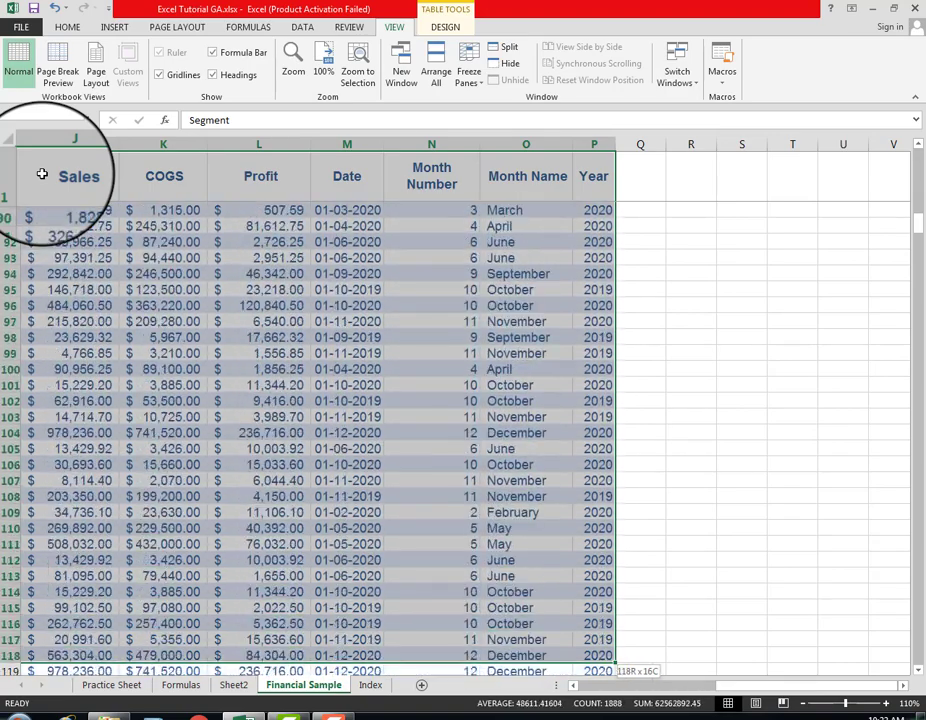
key(shift+Down)
key(shift+Down)
key(shift+Down)
key(shift+Down)
key(shift+Down)
key(shift+Down)
key(shift+Down)
key(shift+Down)
key(shift+Down)
key(shift+Down)
key(shift+Down)
key(shift+Down)
key(shift+Down)
key(shift+Down)
key(shift+Down)
key(shift+Down)
key(shift+Down)
key(shift+Down)
key(shift+Down)
key(shift+Down)
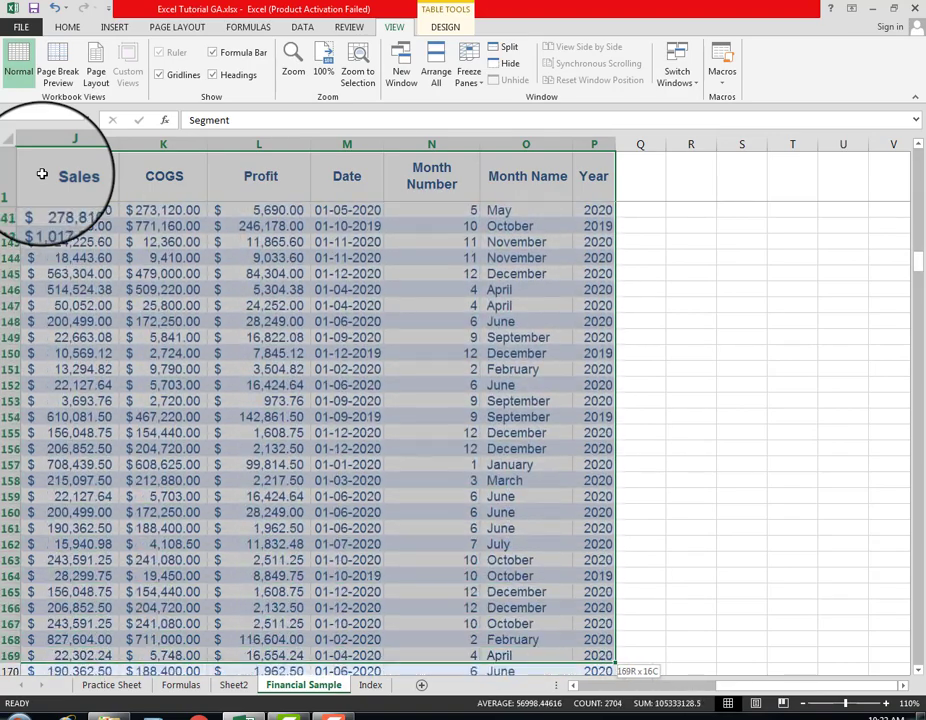
key(shift+Down)
key(shift+Down)
key(shift+Down)
key(shift+Down)
key(shift+Down)
key(shift+Down)
key(shift+Down)
key(shift+Down)
key(shift+Down)
key(shift+Down)
key(shift+Down)
key(shift+Down)
key(shift+Down)
key(shift+Down)
key(shift+Down)
key(shift+Down)
key(shift+Down)
key(shift+Down)
key(shift+Down)
key(shift+Down)
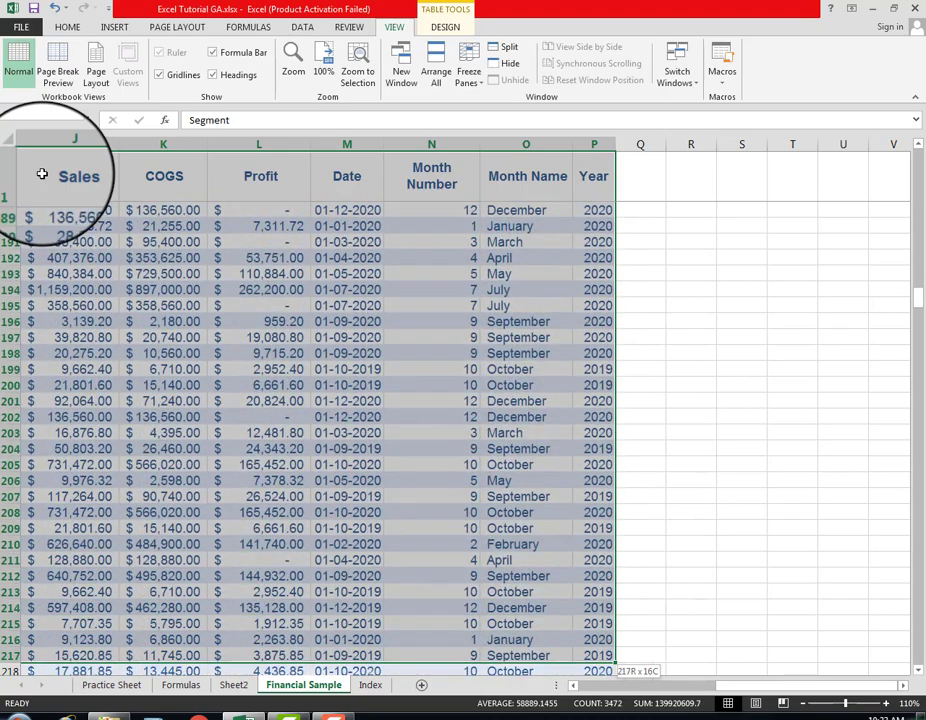
key(shift+Page_Down)
key(shift+Page_Down)
key(shift+Page_Down)
key(shift+Page_Down)
key(shift+Page_Down)
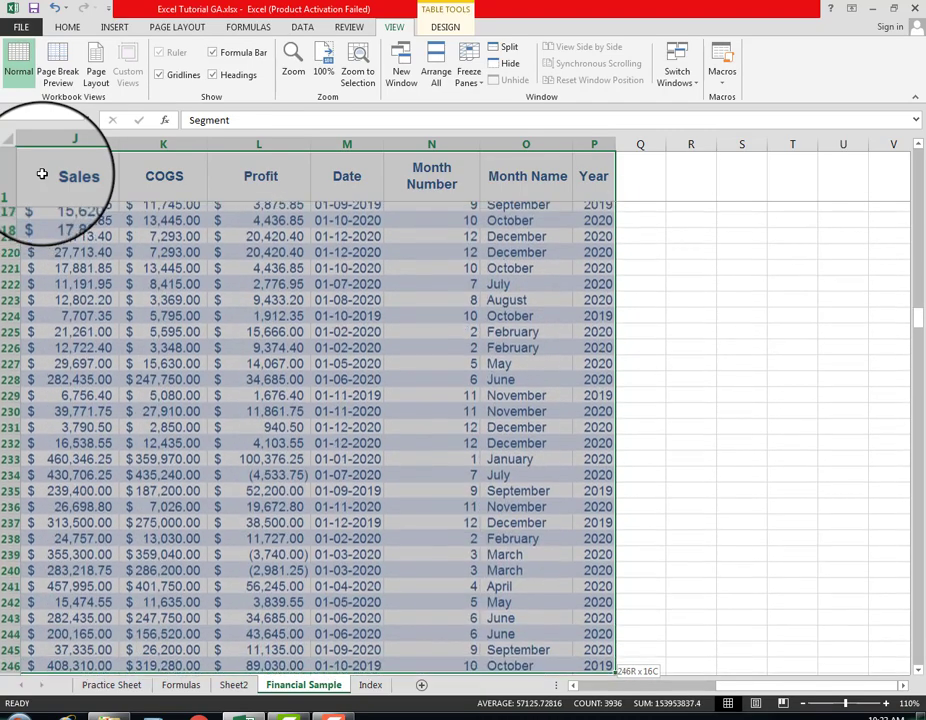
key(shift+Page_Down)
key(shift+Page_Down)
key(shift+Page_Down)
key(shift+Page_Down)
key(shift+Page_Down)
key(shift+Page_Down)
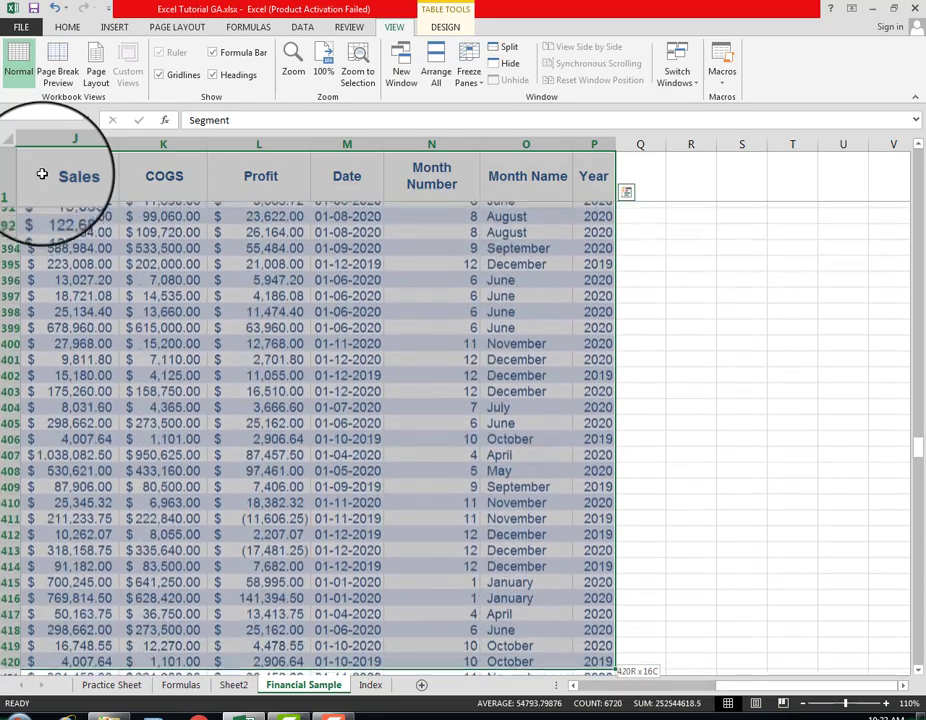
key(shift+Page_Down)
key(shift+Page_Down)
key(shift+Page_Down)
key(shift+Page_Down)
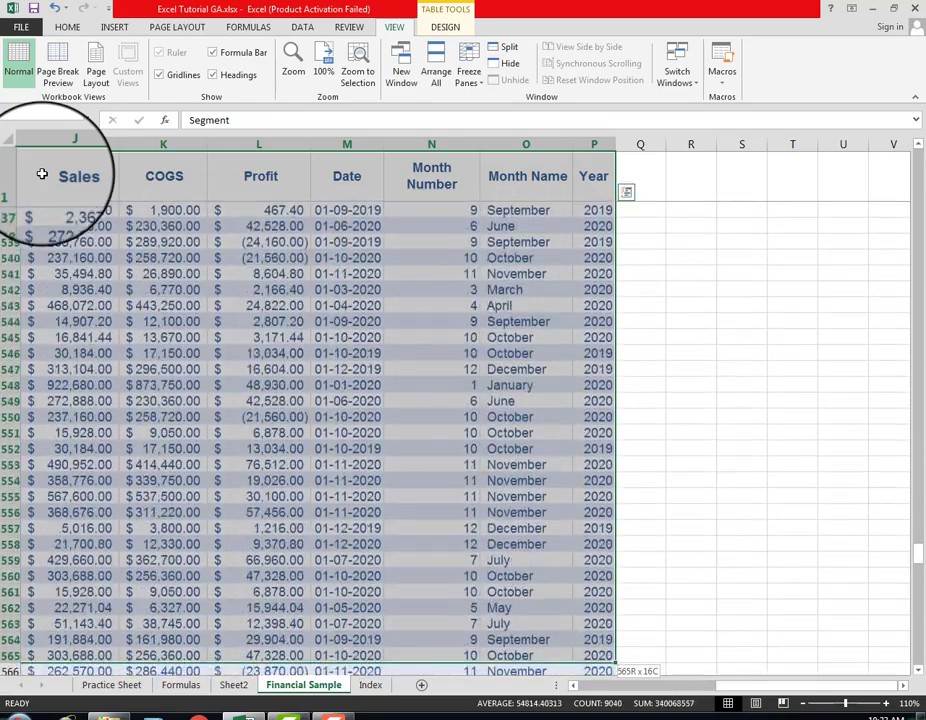
key(shift+Page_Down)
key(shift+Page_Down)
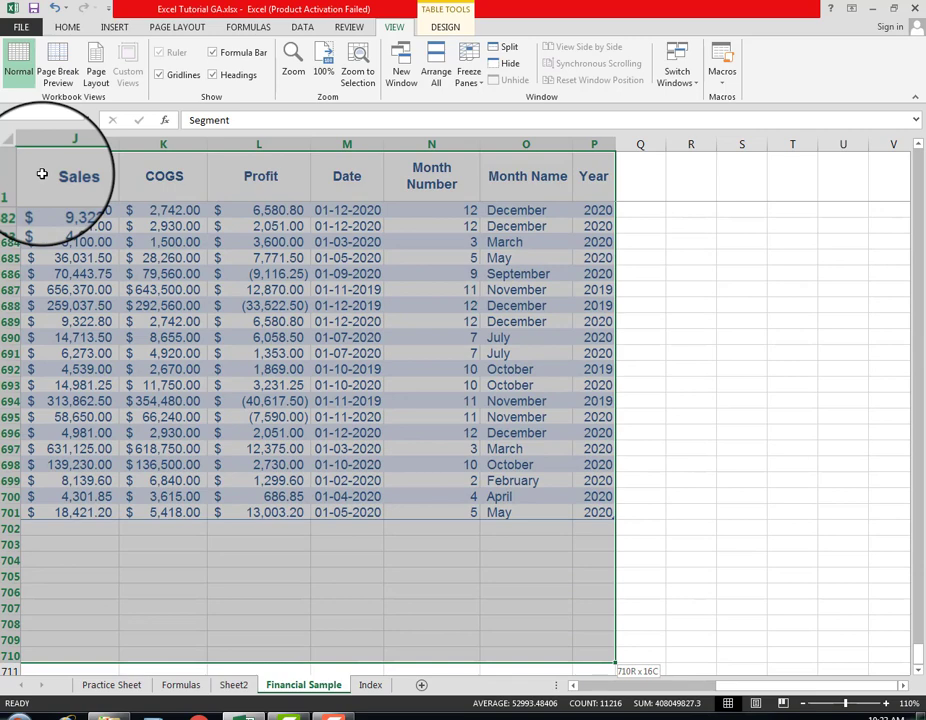
key(shift+Up)
key(shift+Up)
key(shift+Up)
key(shift+Up)
key(shift+Up)
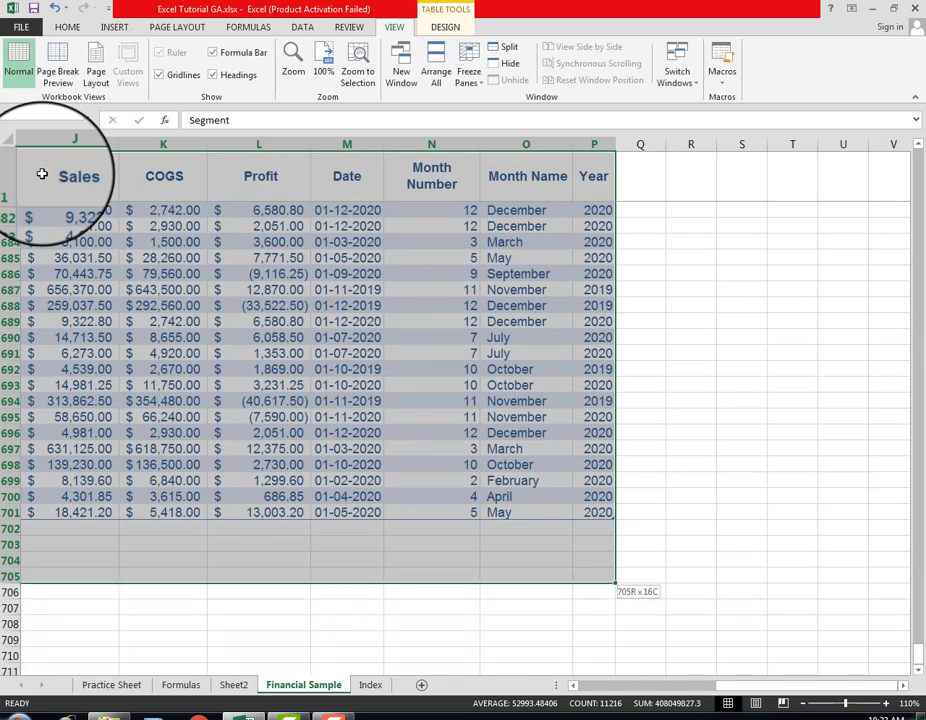
key(shift+Up)
key(shift+Up)
key(shift+Up)
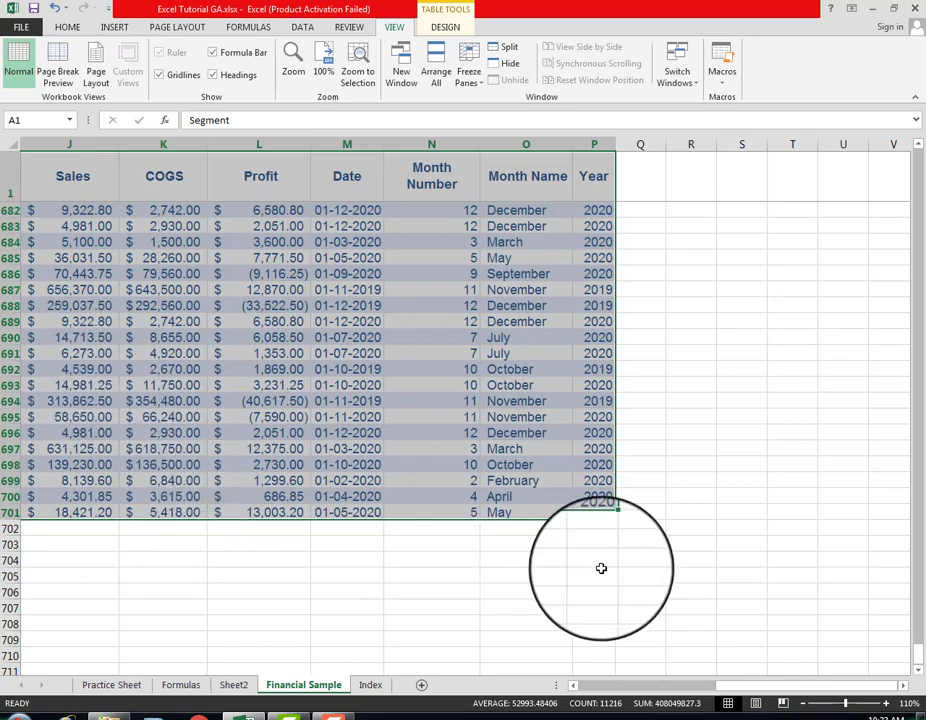
Sort the selected financial table by the Month Name column on values, in A to Z order.
click(574, 686)
click(574, 686)
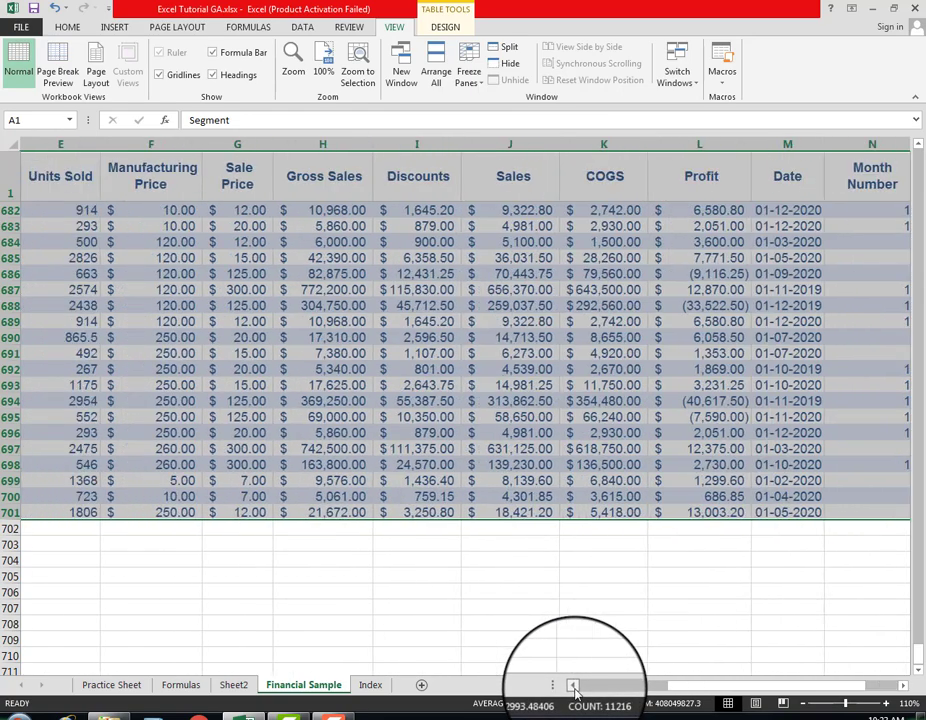
drag(652, 692, 796, 700)
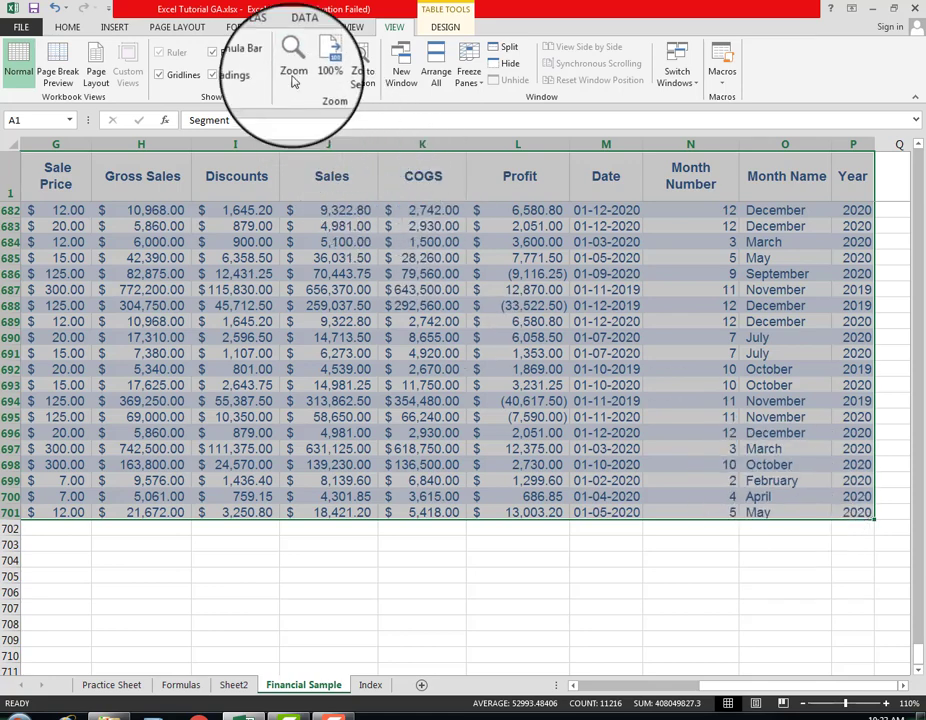
click(301, 27)
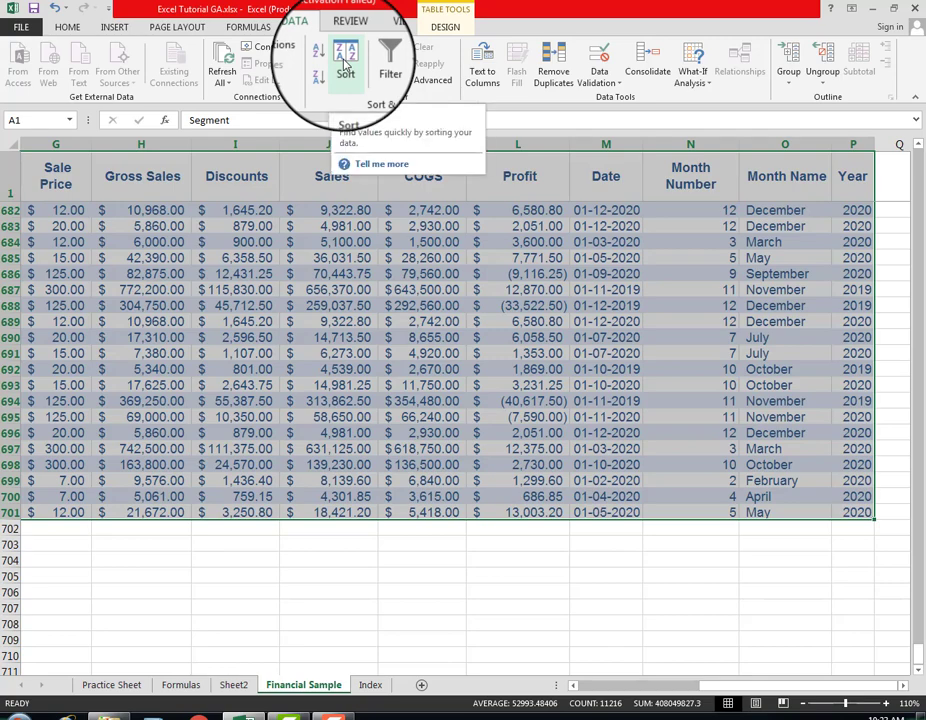
click(344, 63)
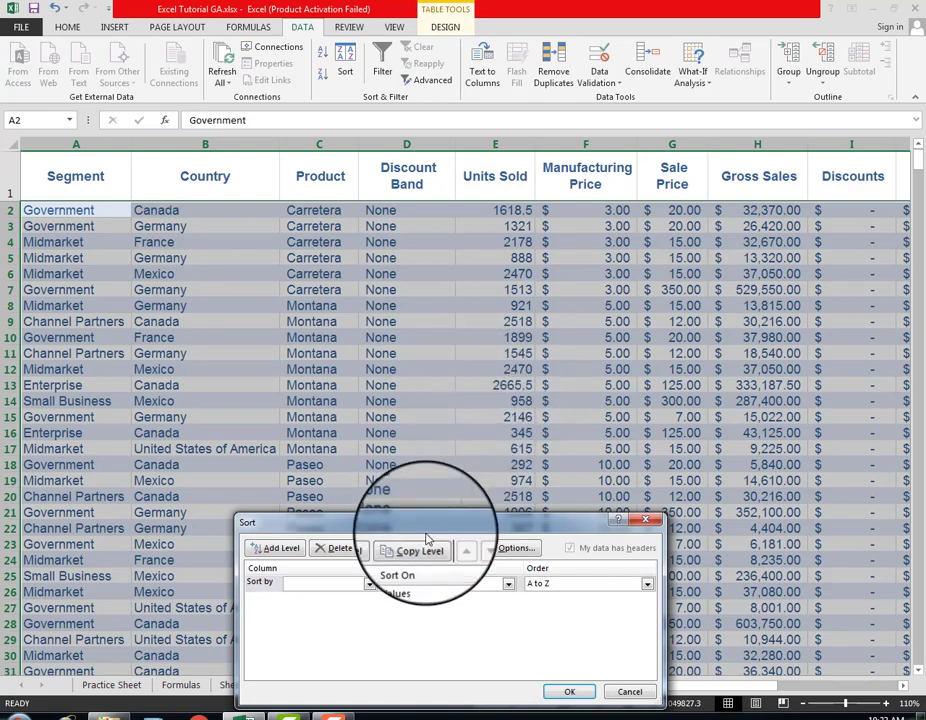
drag(428, 532, 287, 293)
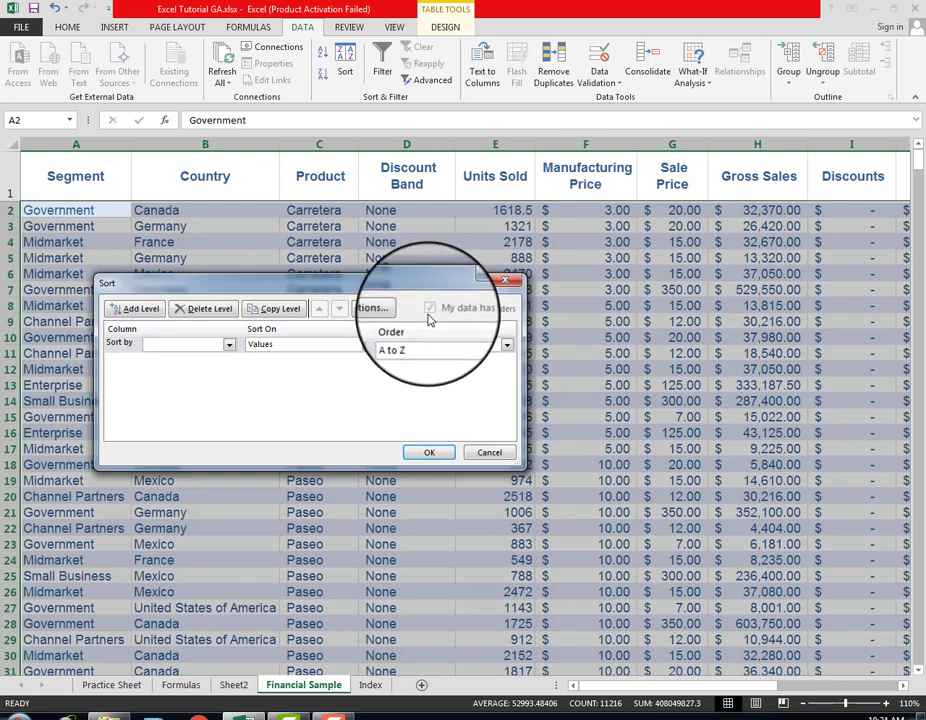
click(229, 345)
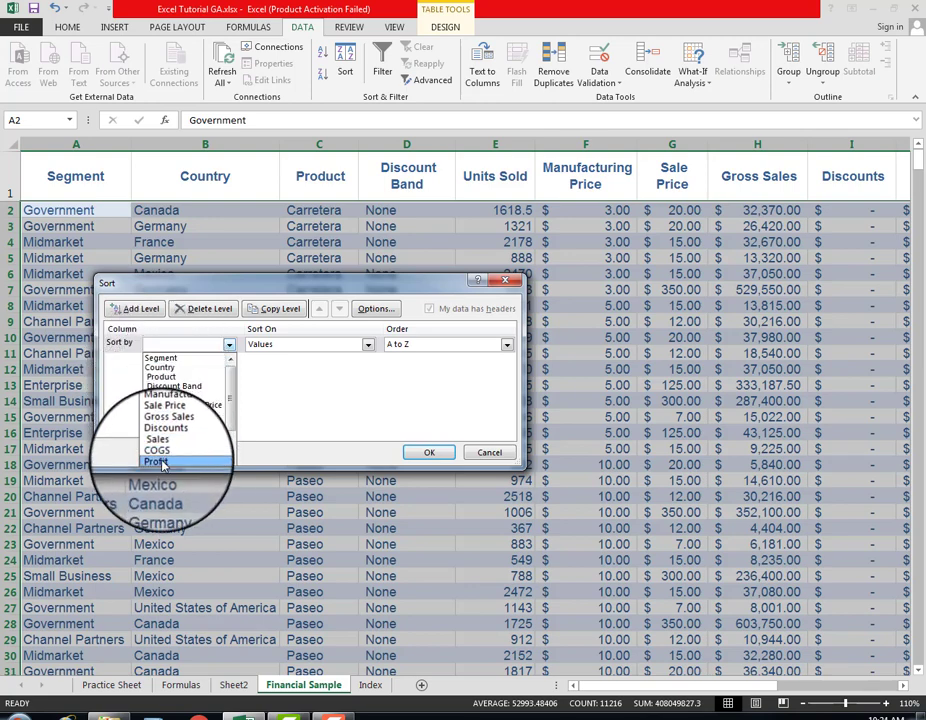
click(230, 461)
click(230, 461)
click(230, 461)
click(230, 461)
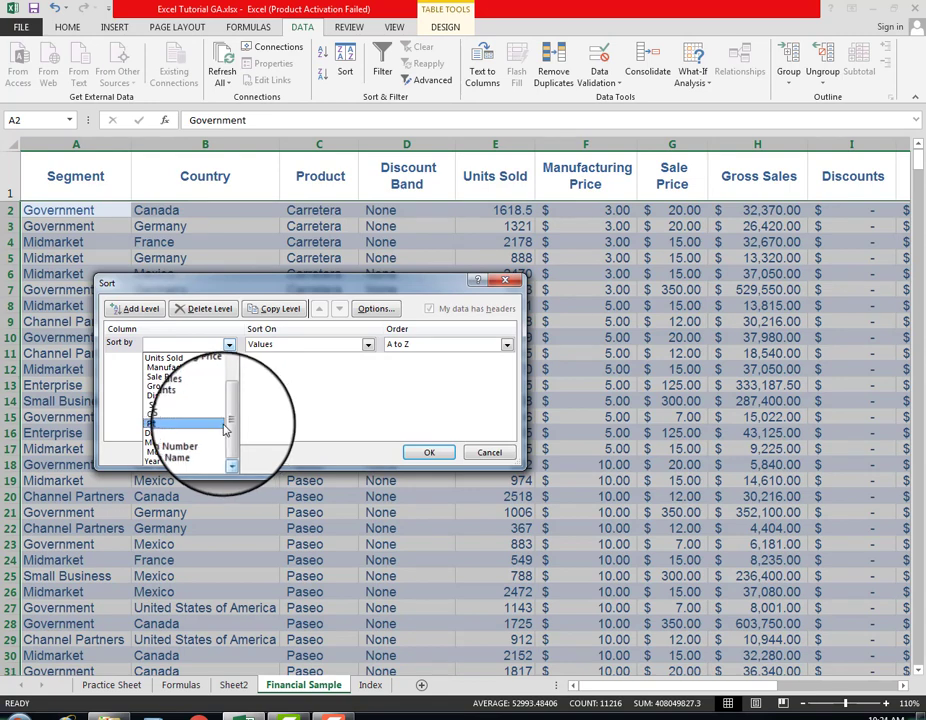
click(182, 452)
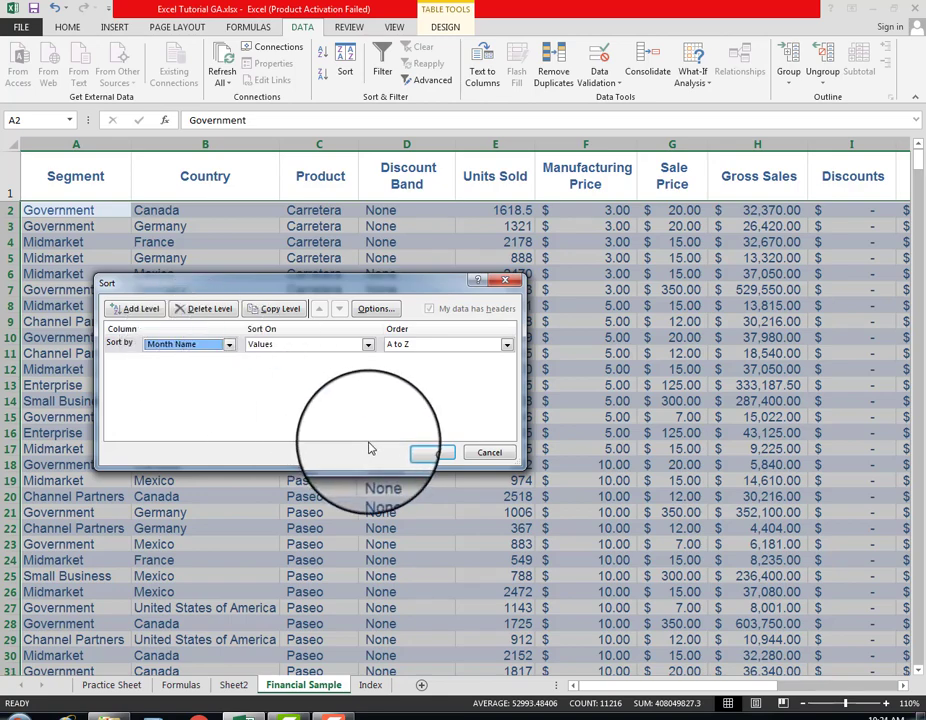
click(429, 455)
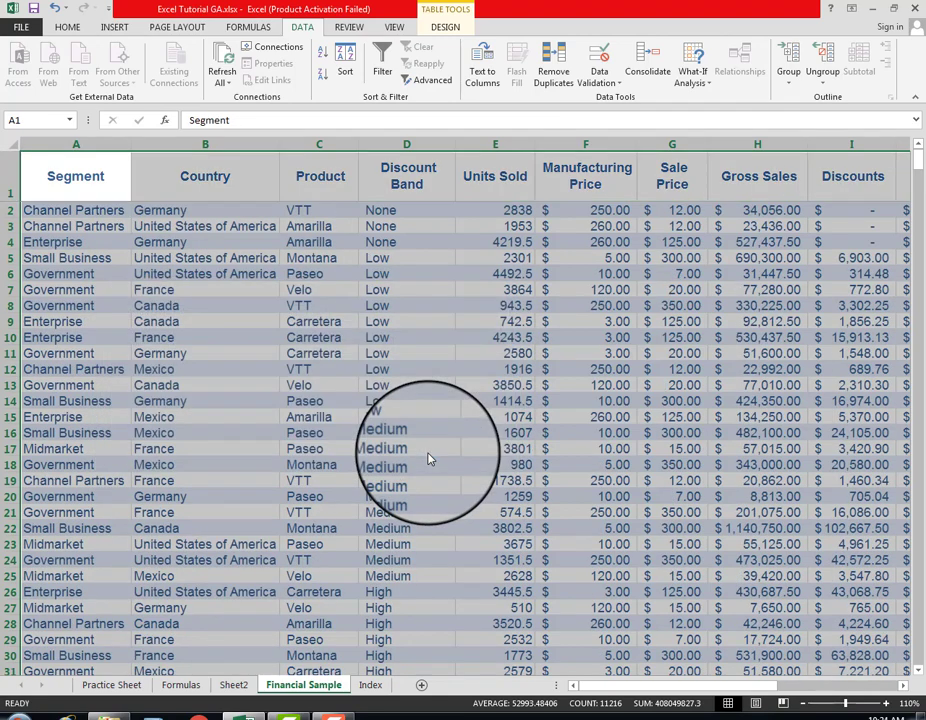
Examine how the rows are ordered by Month Name and Year, from the first data rows to row 701.
drag(918, 157, 916, 650)
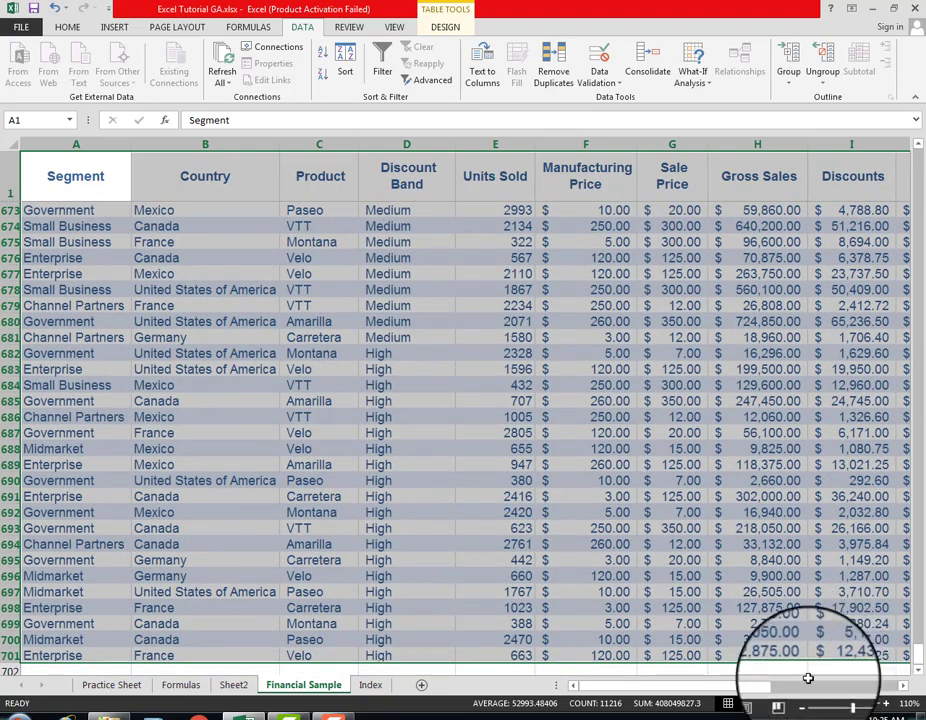
drag(715, 685, 910, 686)
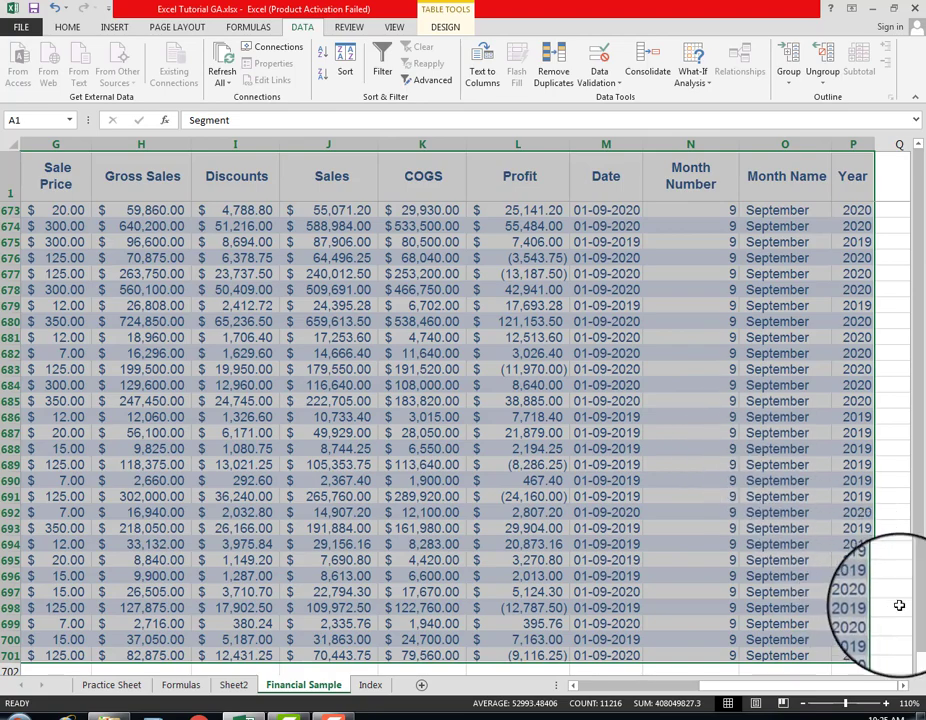
drag(918, 662, 917, 165)
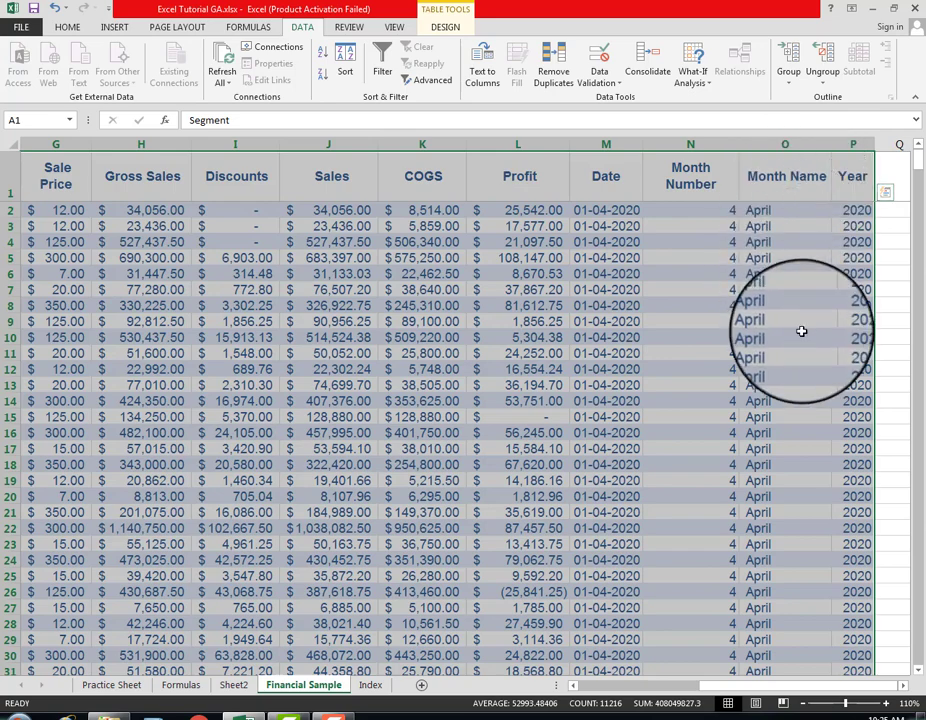
scroll(791, 233, down, 4)
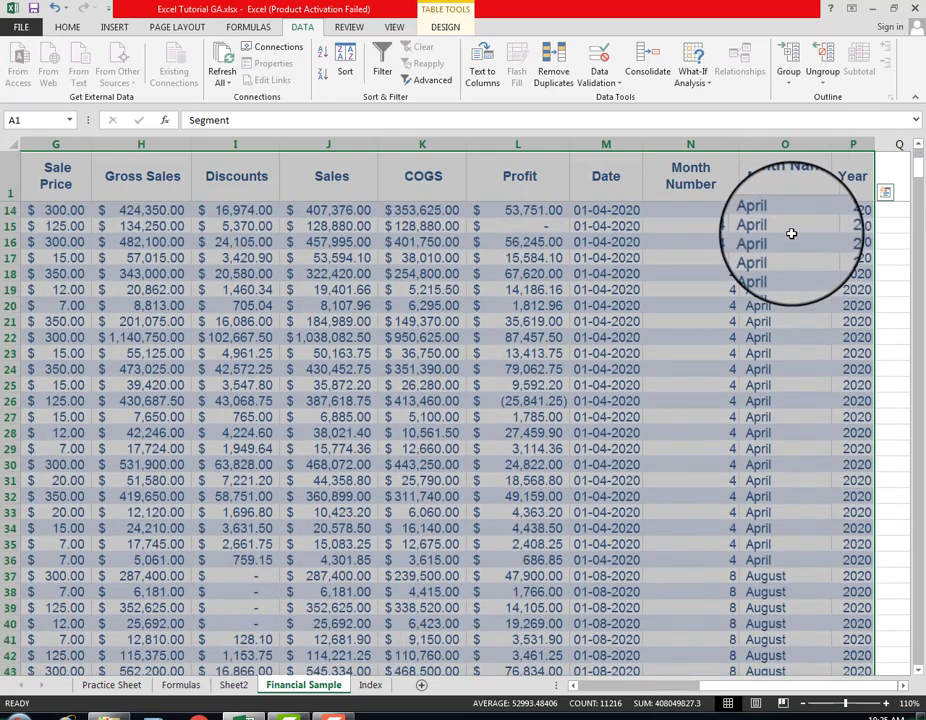
scroll(798, 354, down, 3)
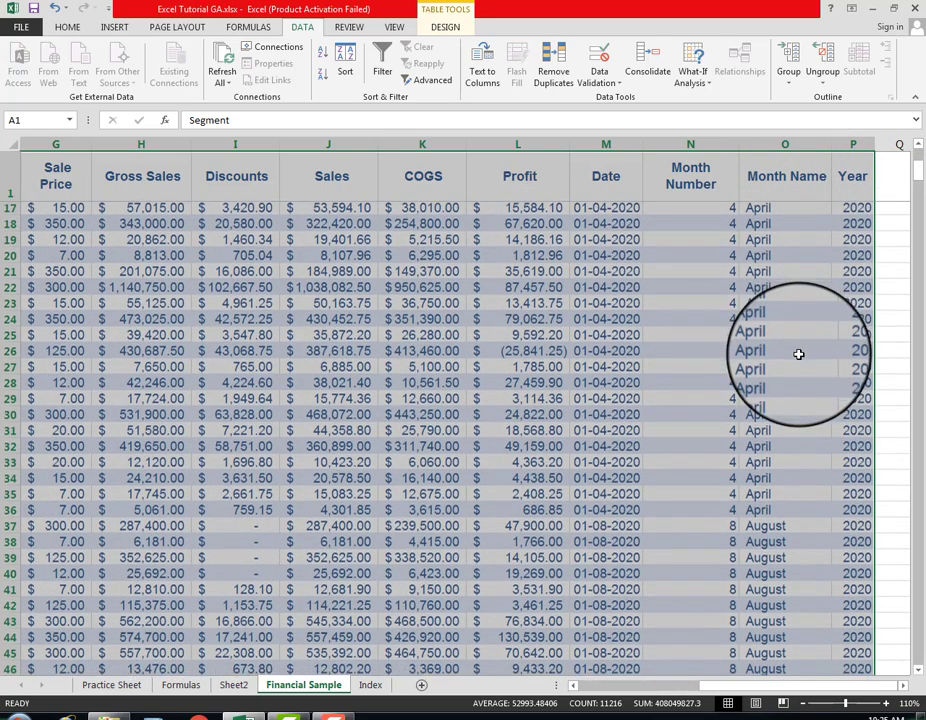
scroll(798, 354, down, 4)
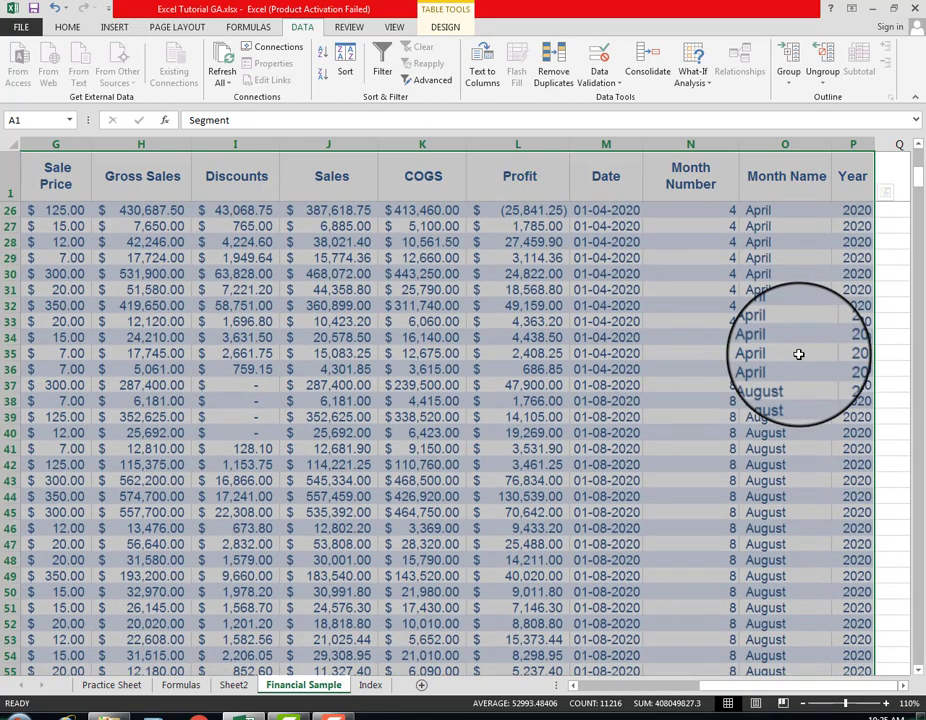
scroll(798, 354, down, 15)
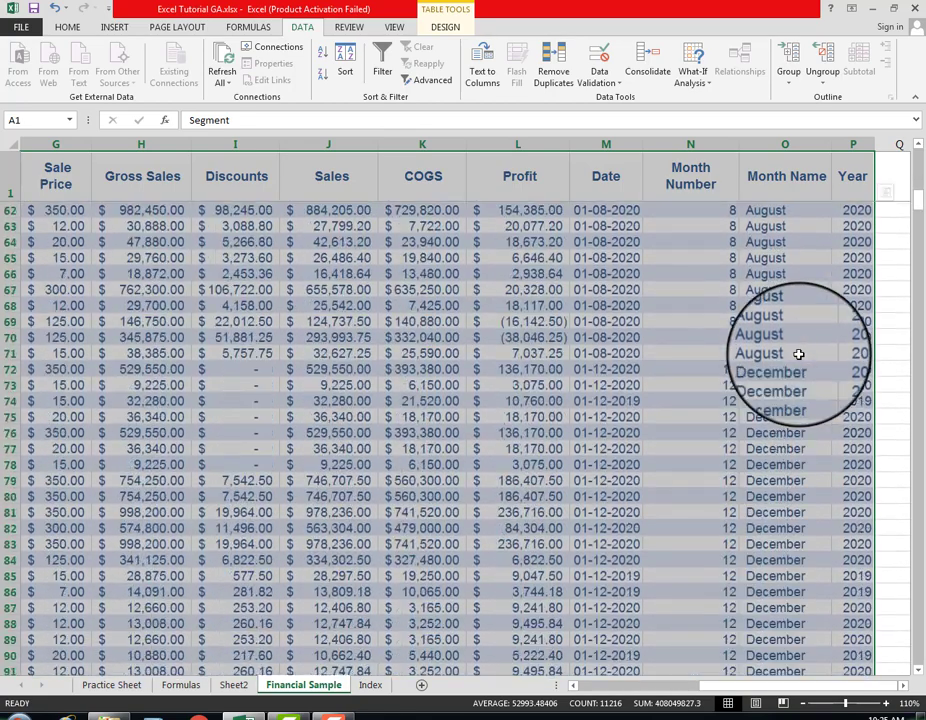
scroll(798, 354, up, 4)
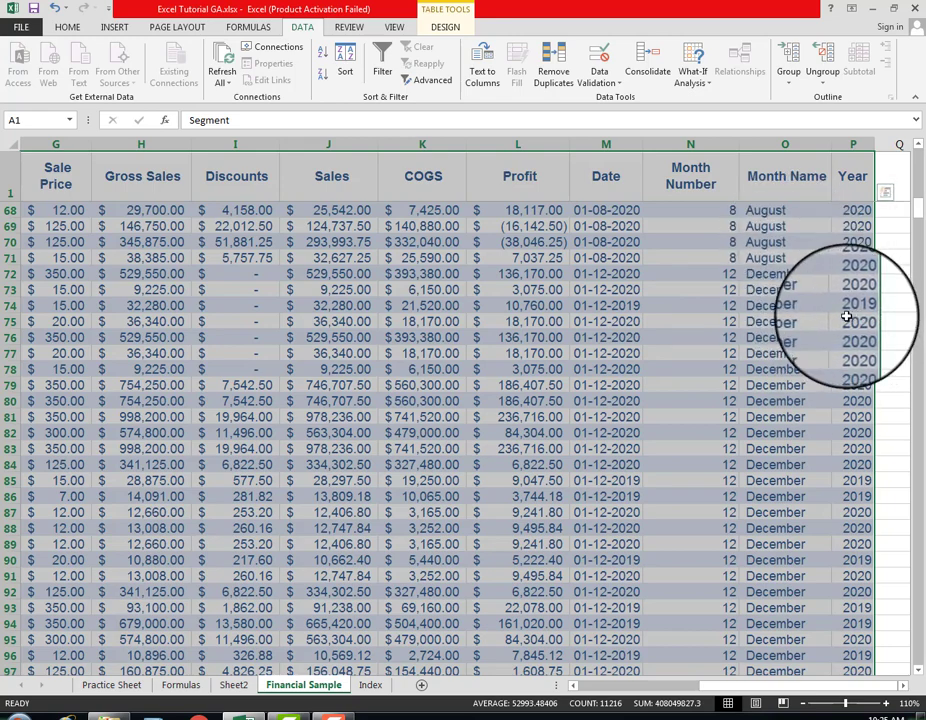
scroll(817, 445, down, 4)
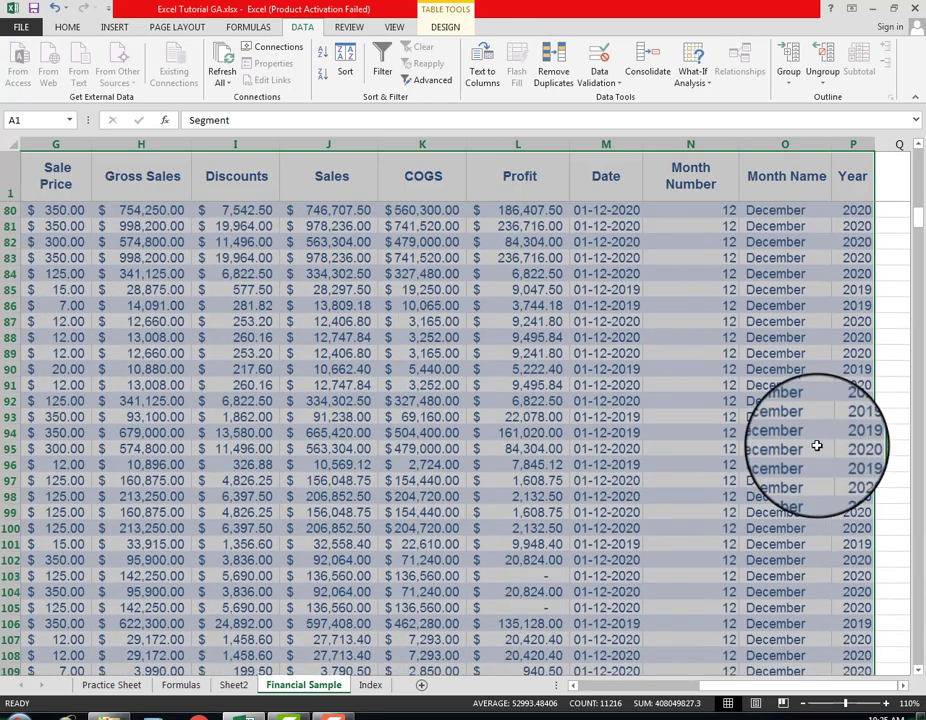
scroll(817, 445, down, 9)
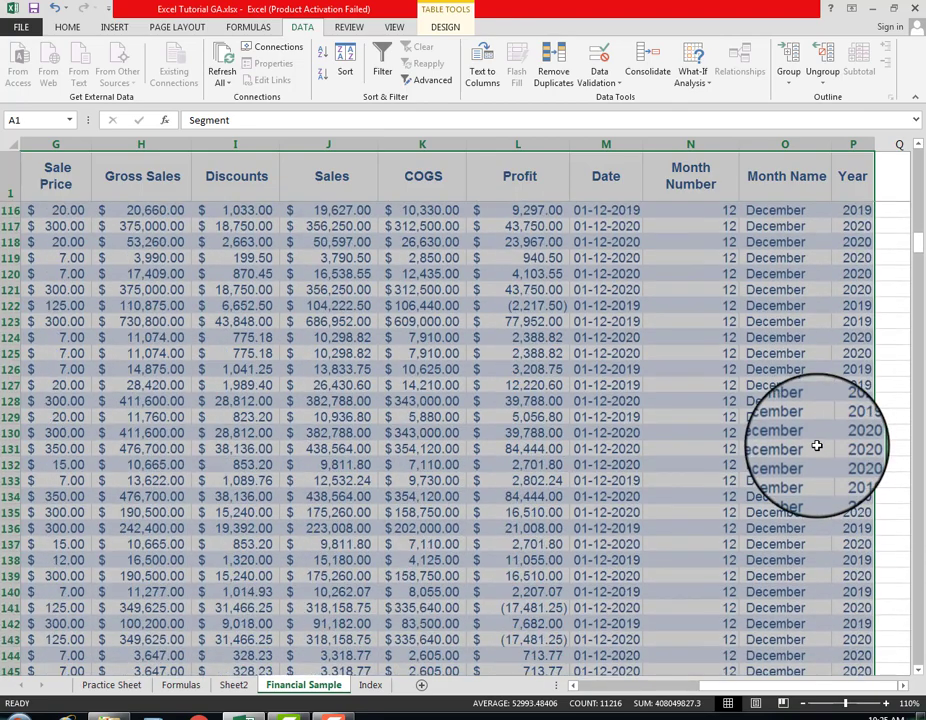
scroll(817, 445, up, 4)
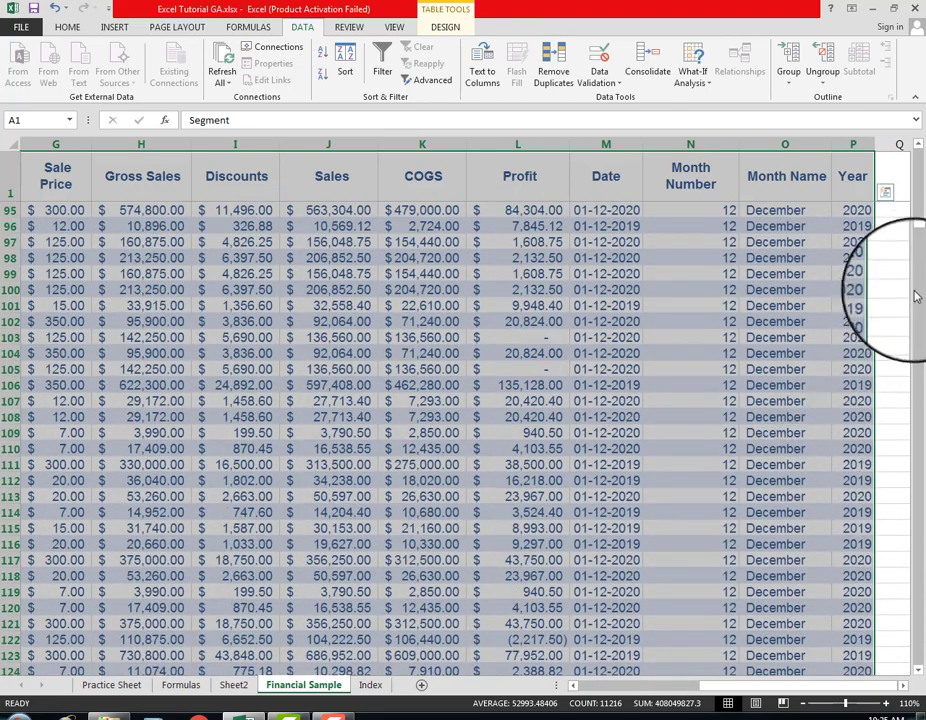
drag(920, 240, 919, 138)
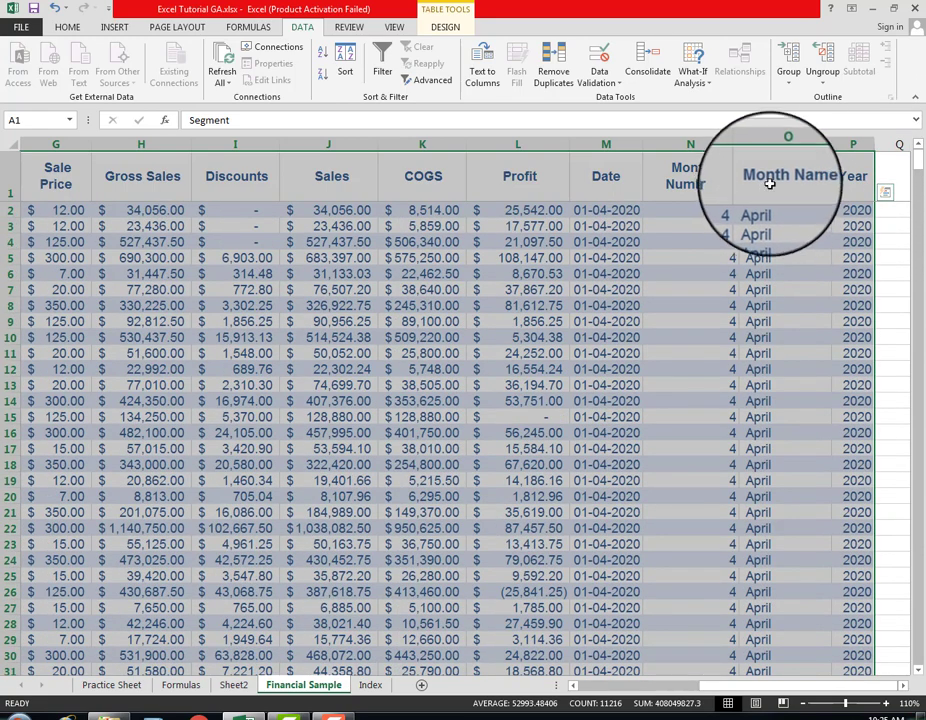
Sort the table again by the Date column instead, on values, ordered Oldest to Newest.
click(352, 75)
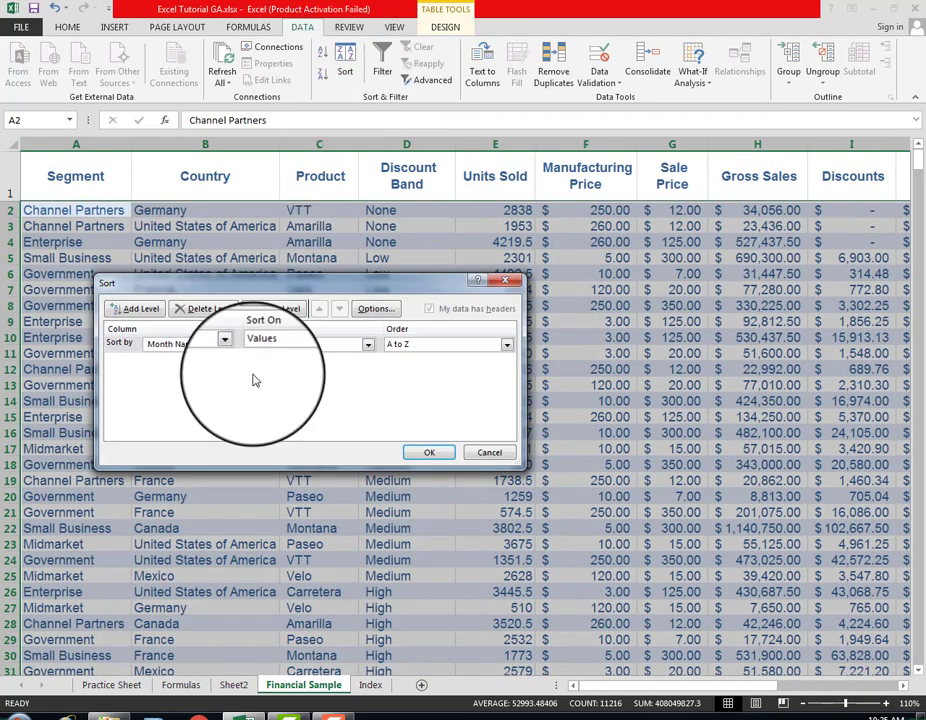
click(229, 345)
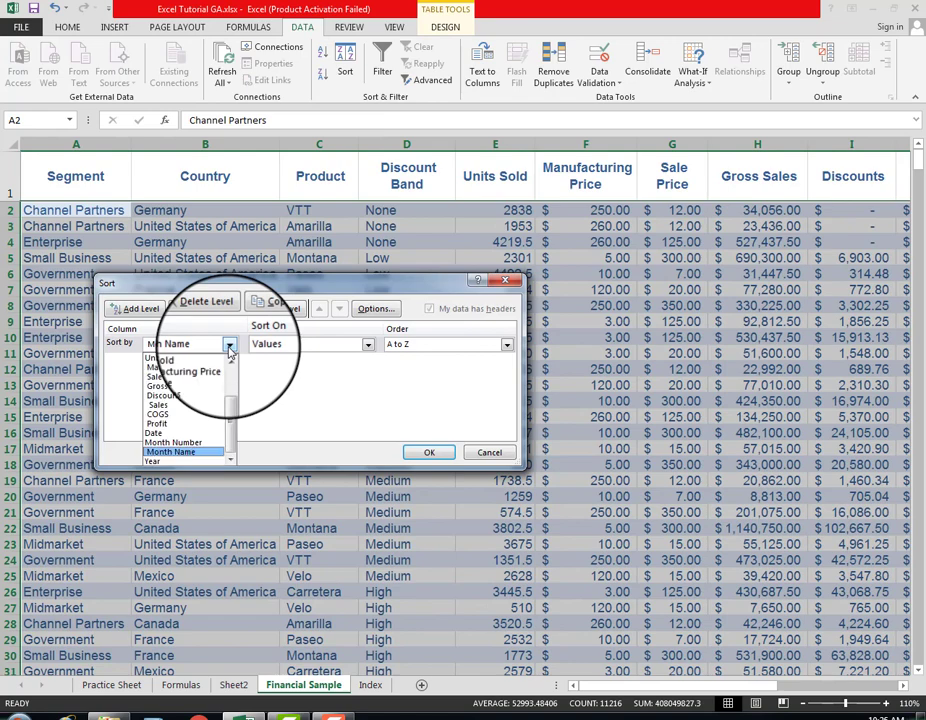
click(163, 434)
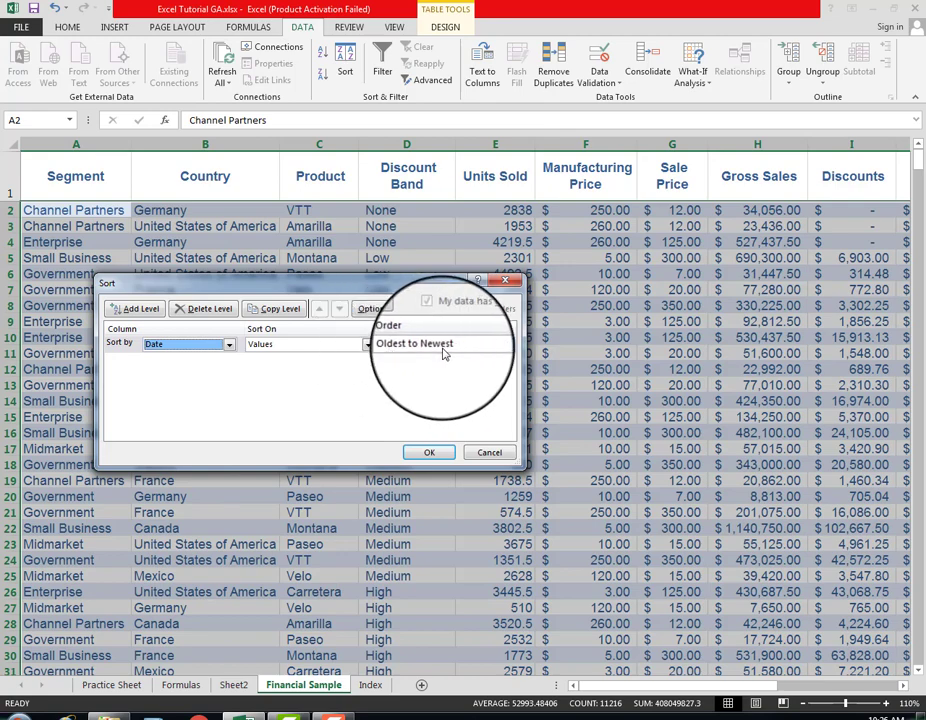
click(436, 453)
Examine the order of the Date, Month Name and Year columns down the table, and return to its first columns and rows.
drag(631, 686, 790, 688)
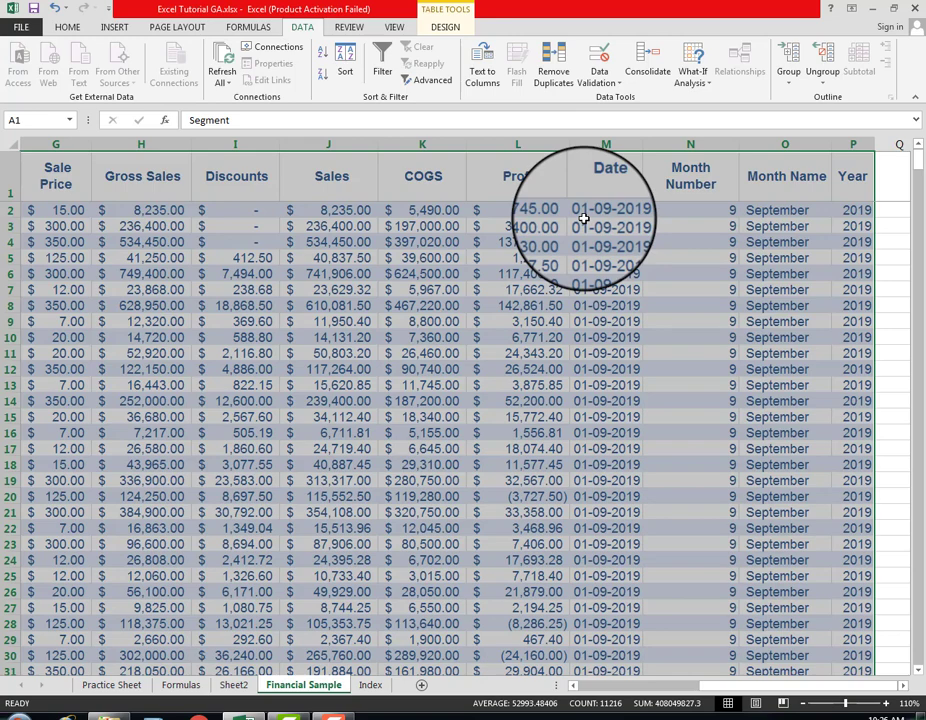
scroll(638, 428, down, 1)
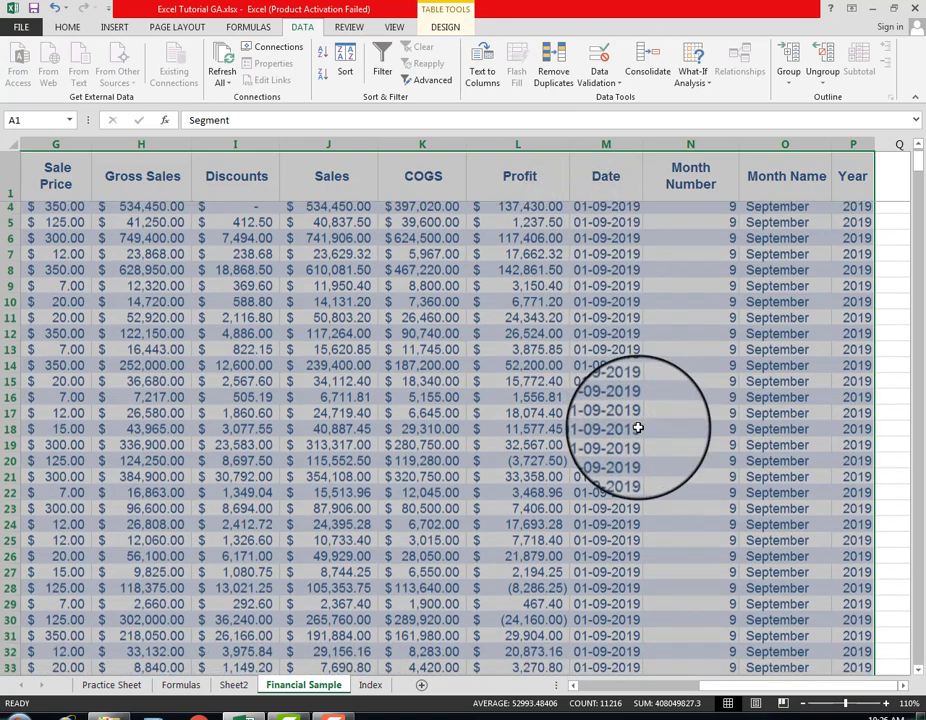
scroll(638, 428, down, 3)
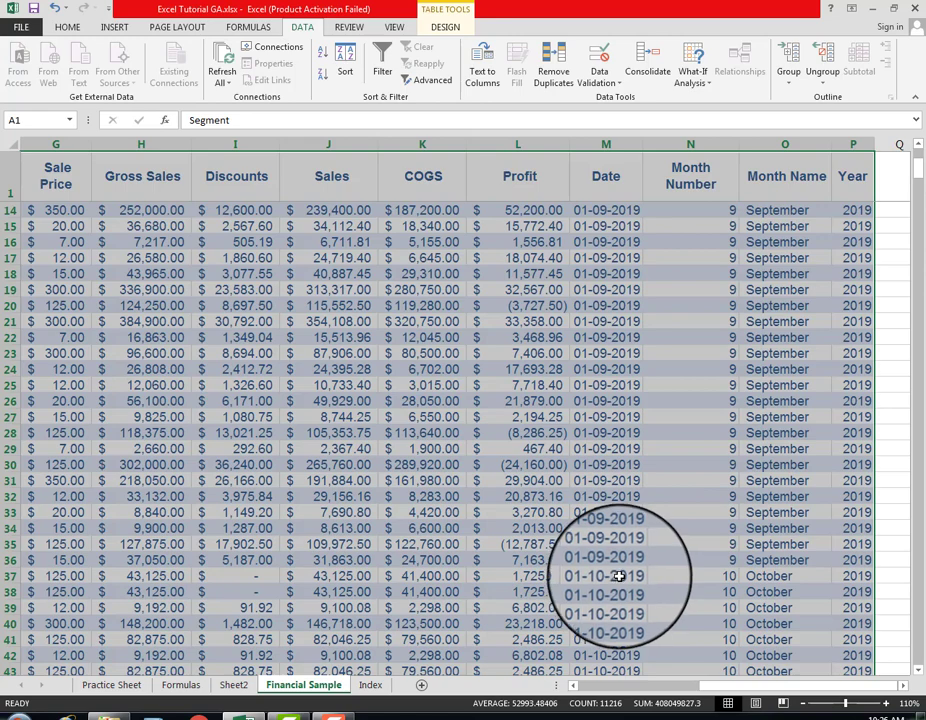
scroll(620, 576, down, 9)
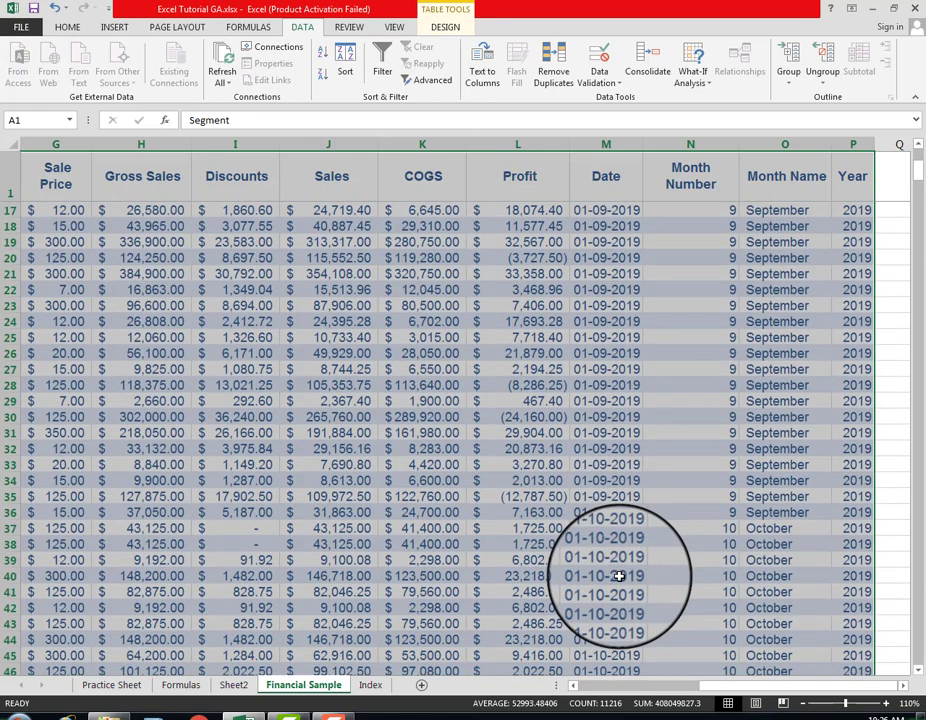
scroll(620, 576, down, 20)
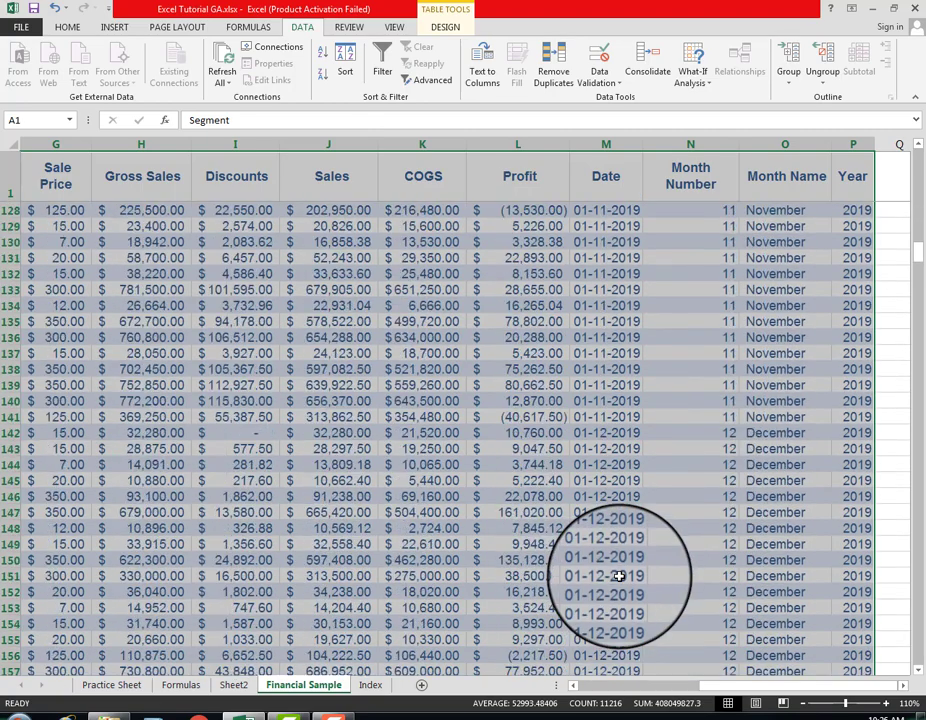
scroll(620, 576, down, 11)
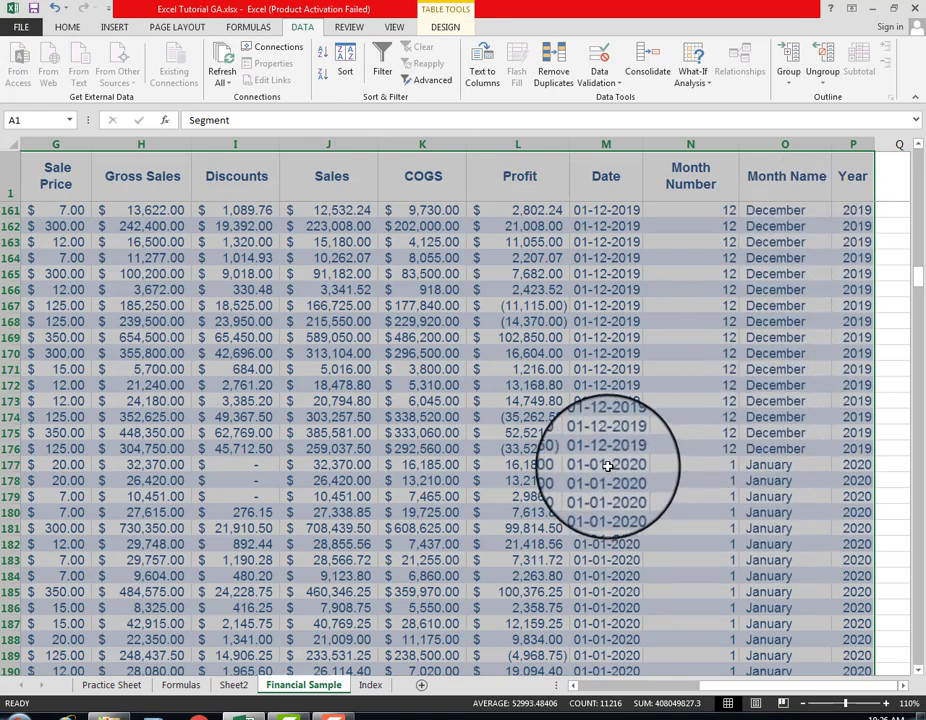
scroll(607, 466, down, 9)
scroll(607, 466, down, 4)
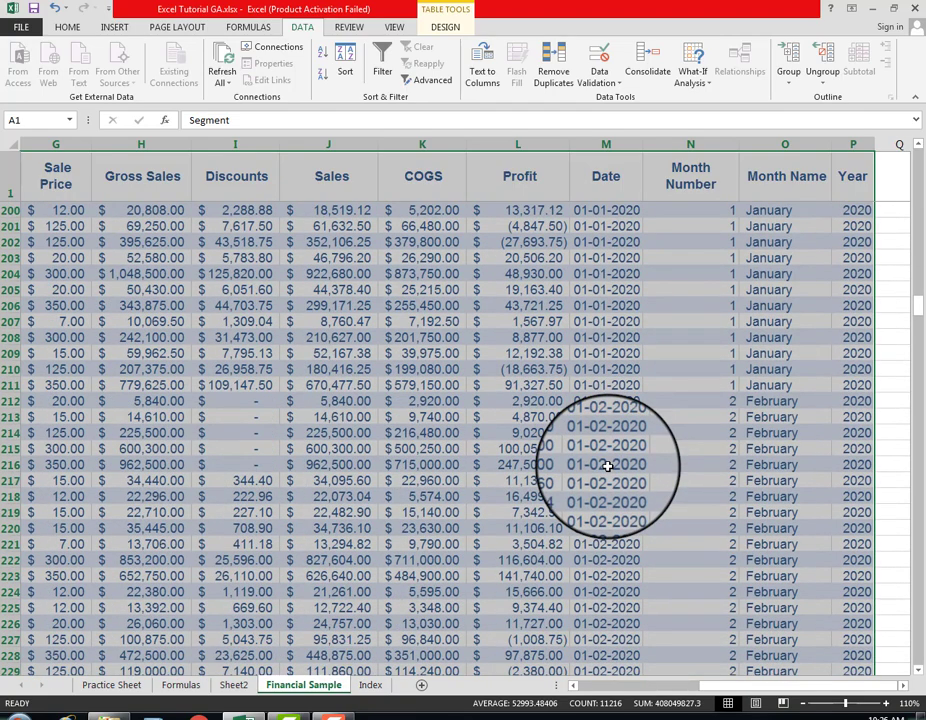
scroll(607, 466, up, 20)
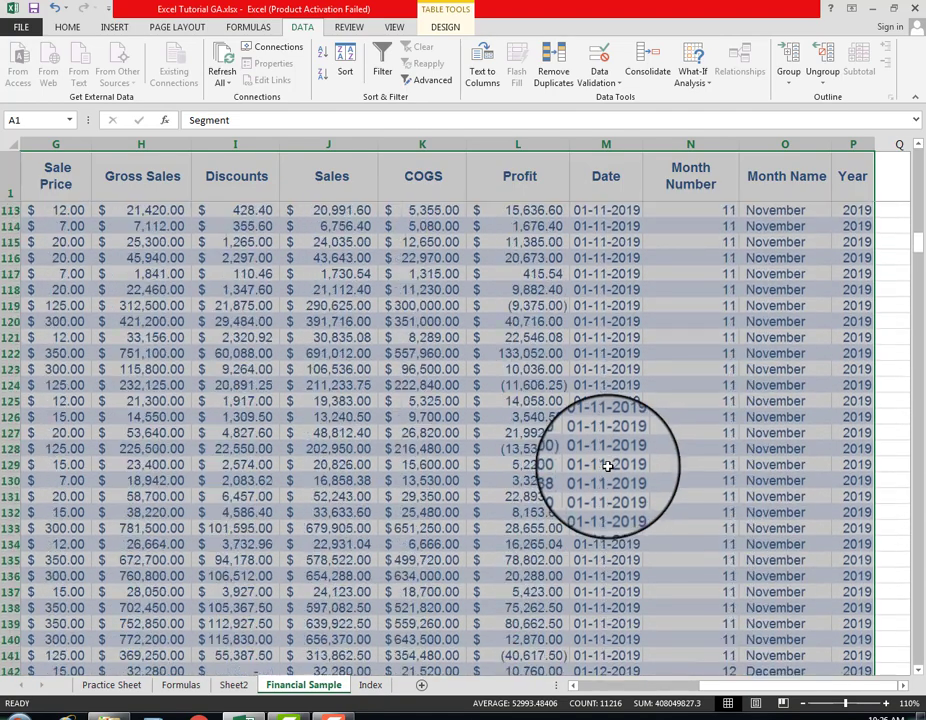
scroll(607, 466, up, 20)
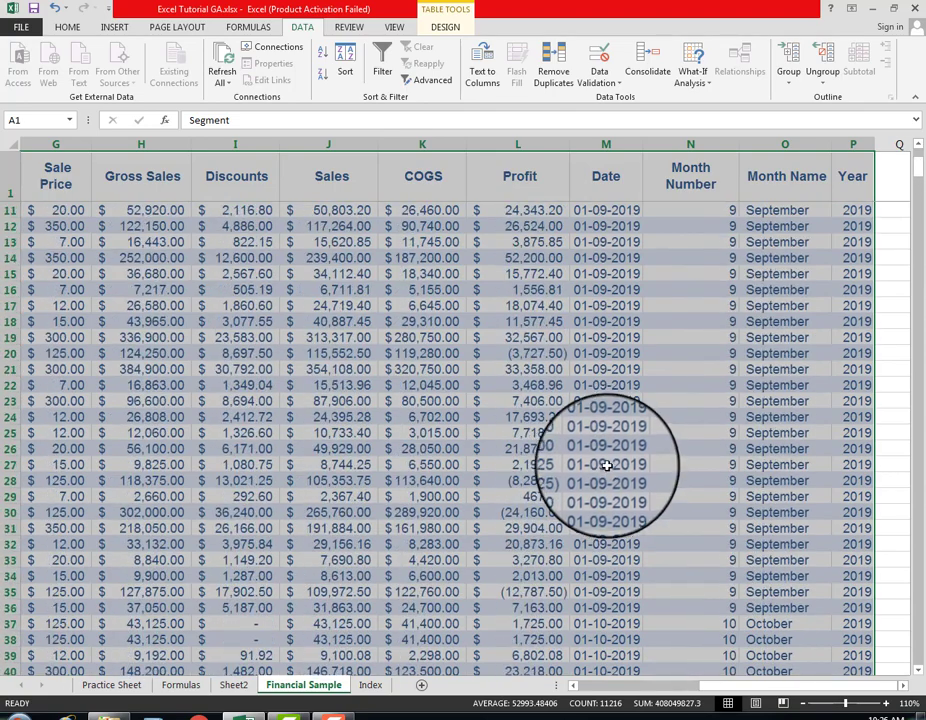
scroll(607, 466, up, 3)
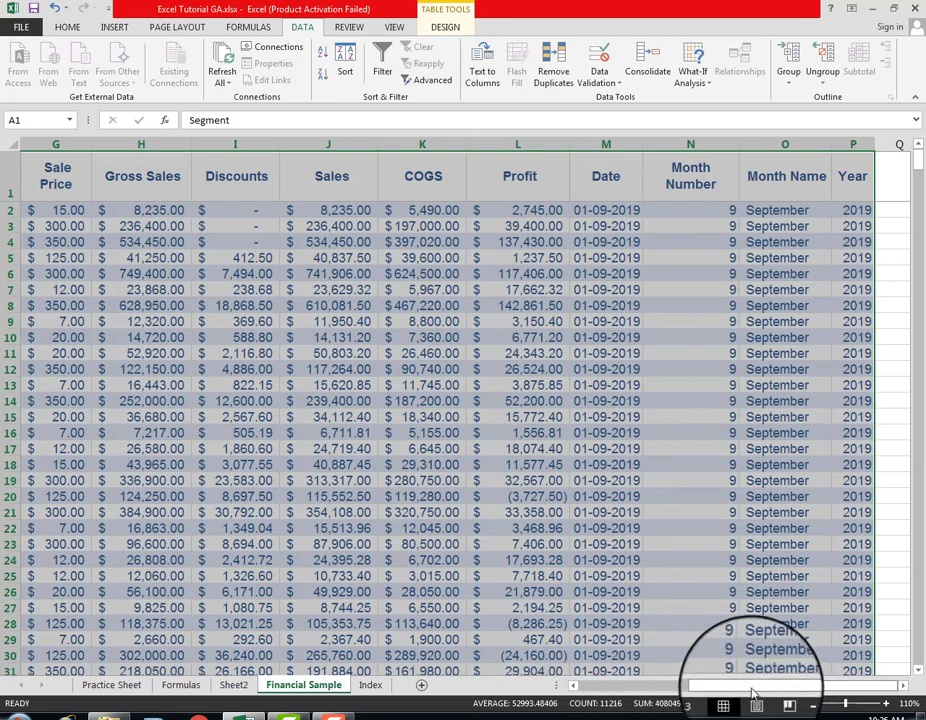
drag(755, 692, 640, 690)
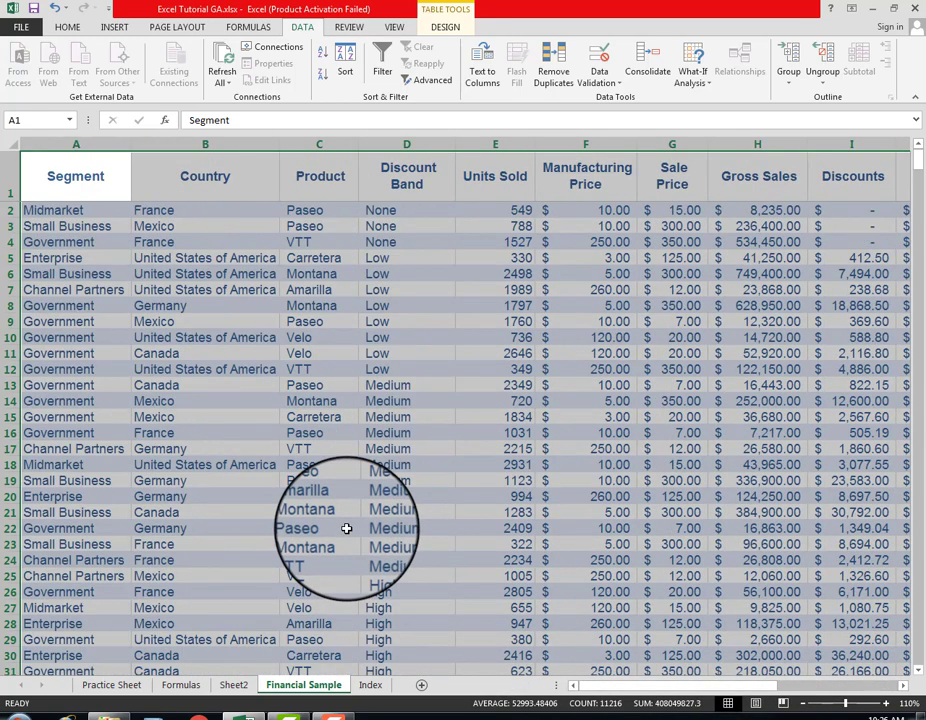
Undo the Date and Month Name sorts of the financial table, check its date columns and clear the selection.
key(ctrl+z)
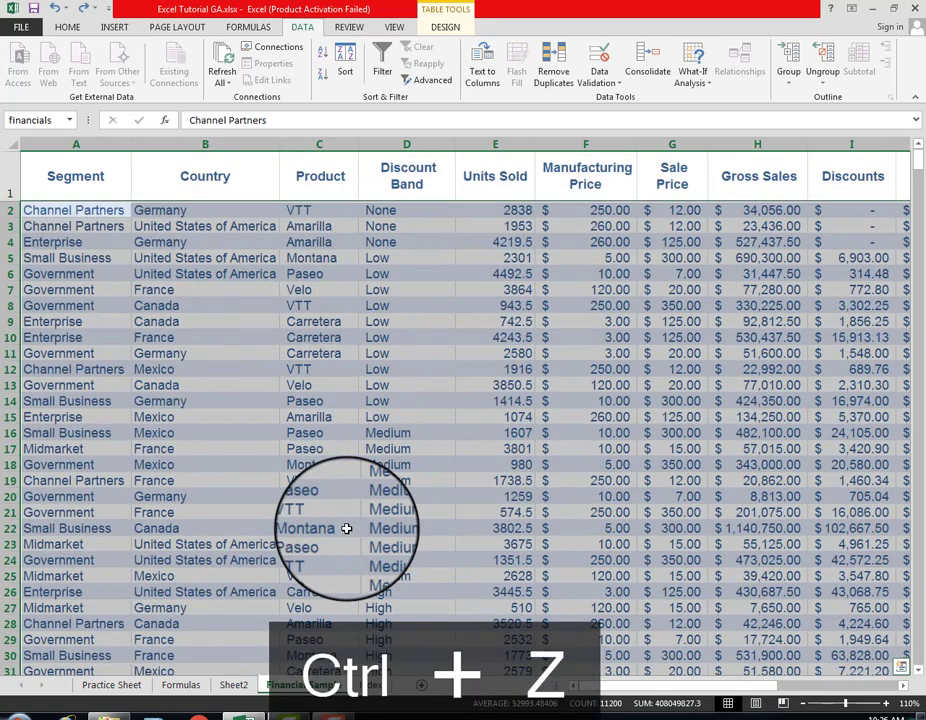
key(ctrl+z)
key(ctrl+z)
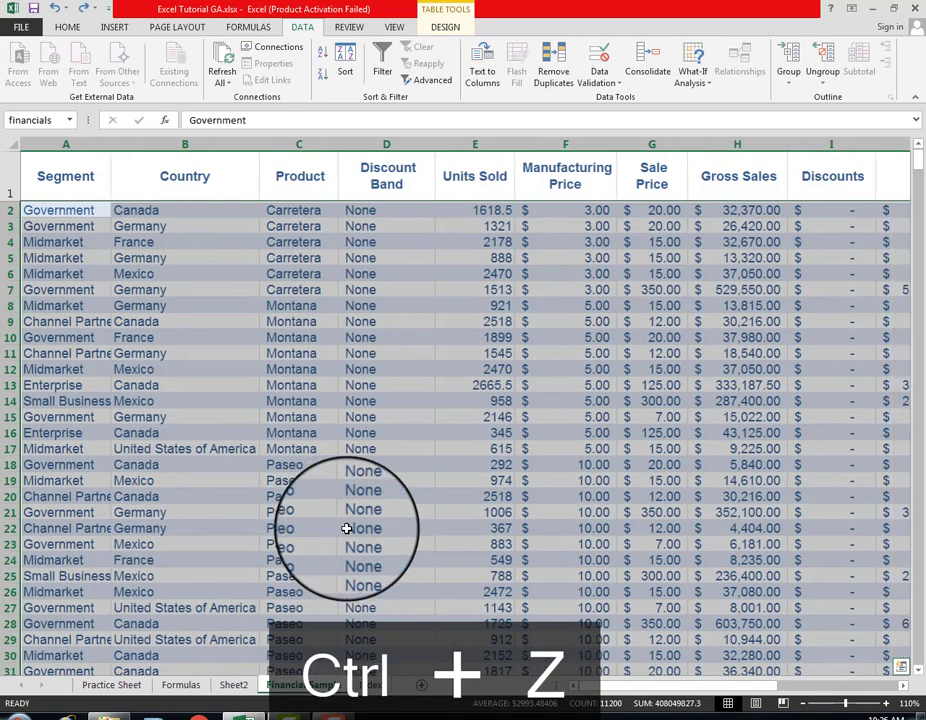
drag(725, 690, 866, 690)
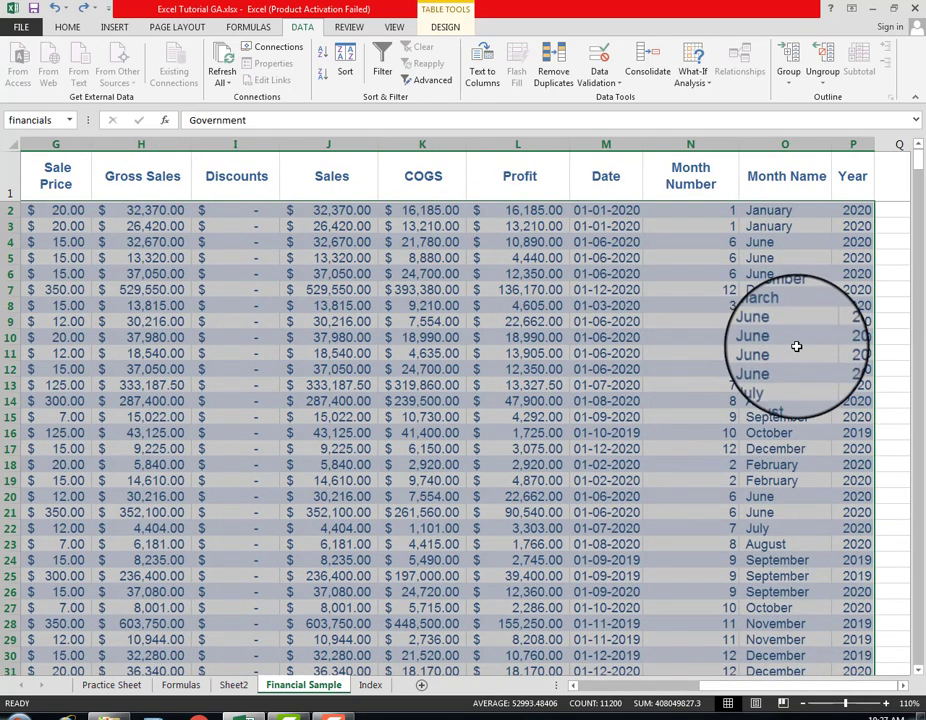
scroll(796, 346, down, 4)
scroll(796, 346, up, 4)
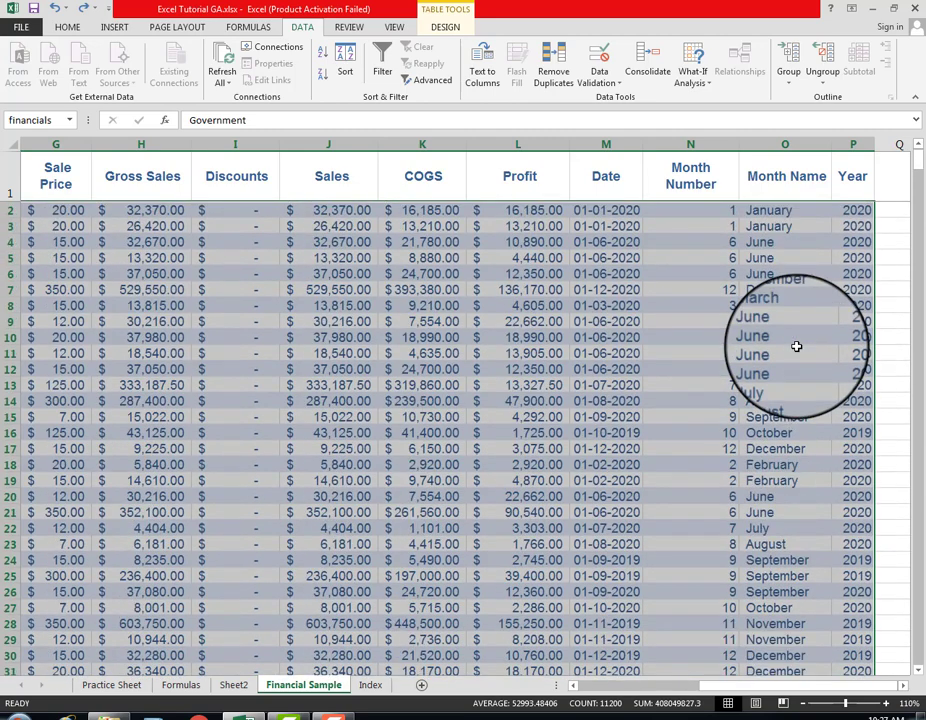
click(540, 289)
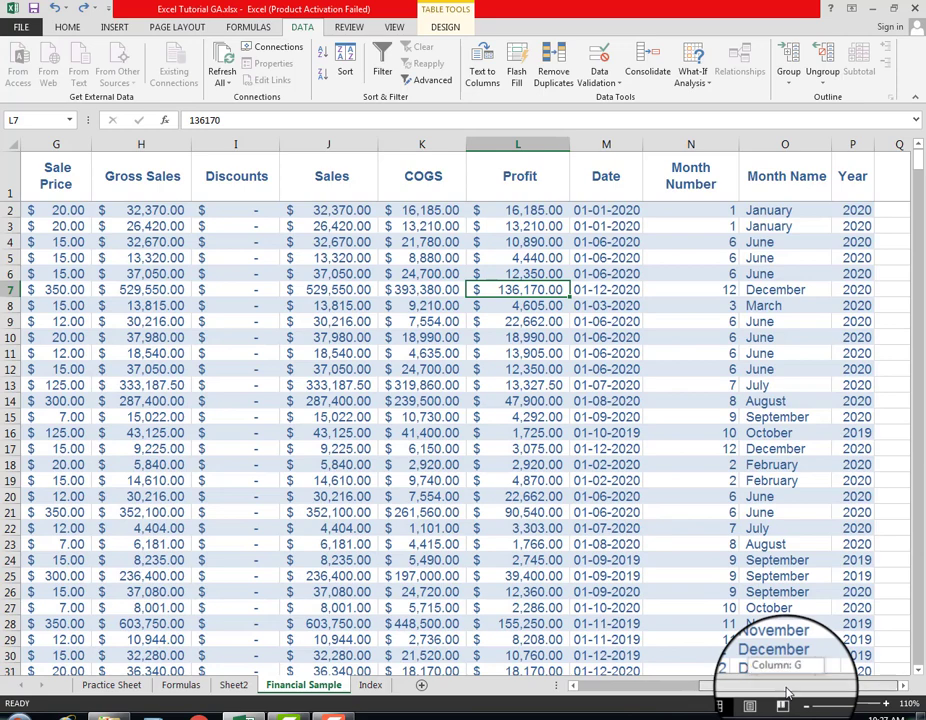
drag(787, 690, 440, 684)
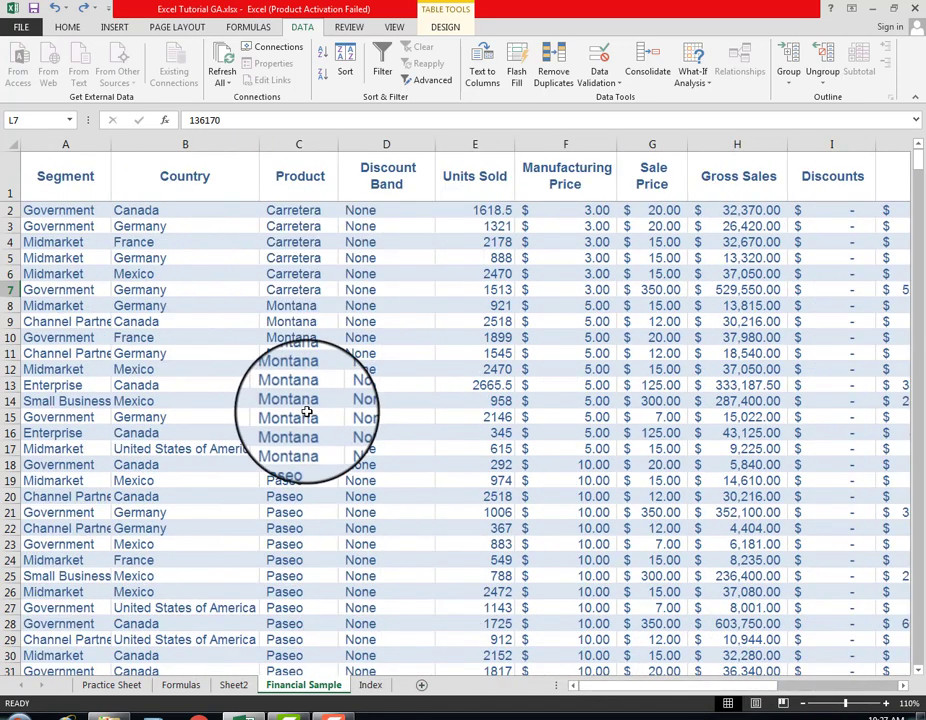
Select the range B1:H20 and sort the table by the Product column on values, in A to Z order.
click(172, 177)
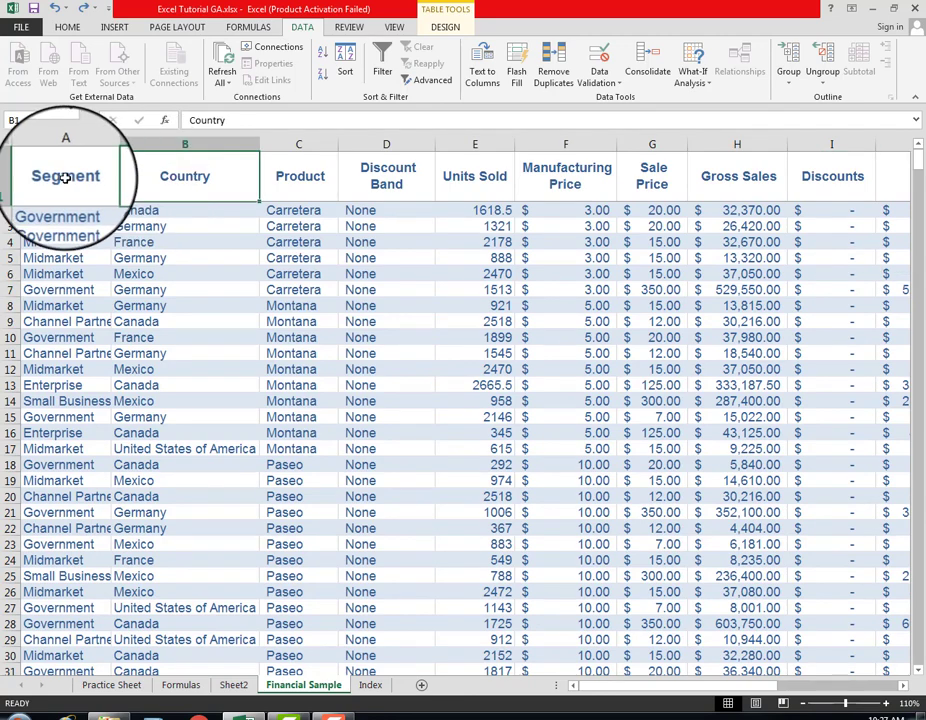
drag(200, 178, 751, 496)
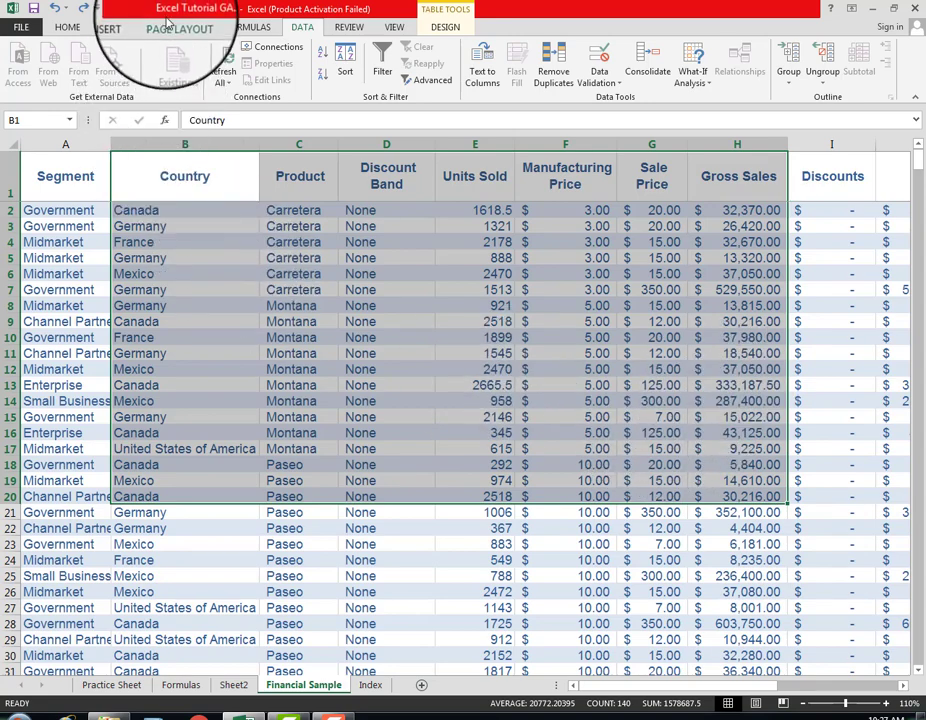
click(345, 70)
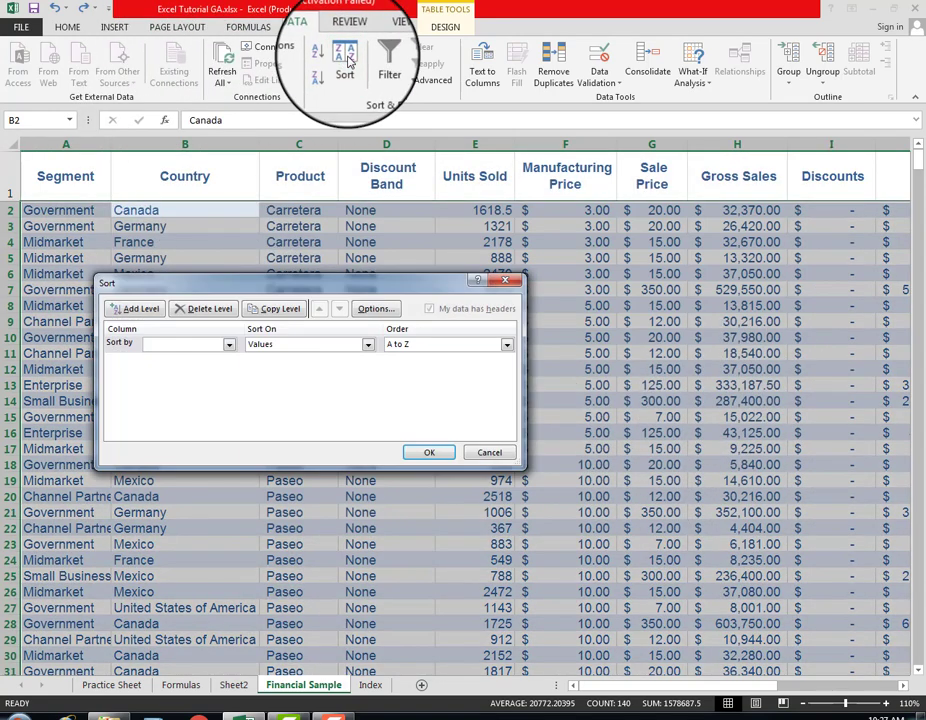
drag(315, 284, 462, 310)
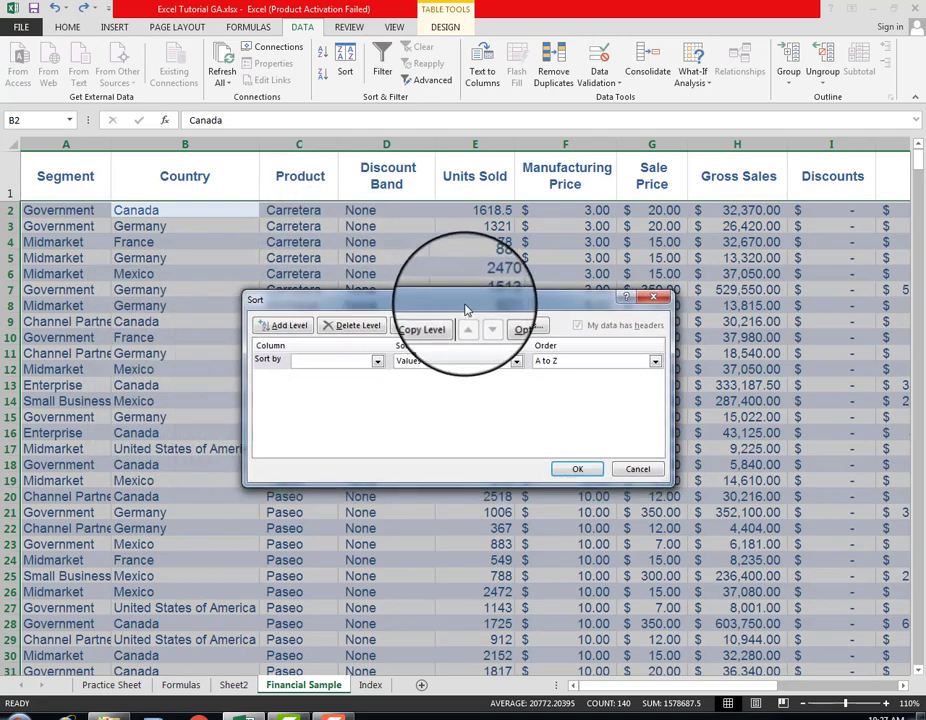
click(377, 360)
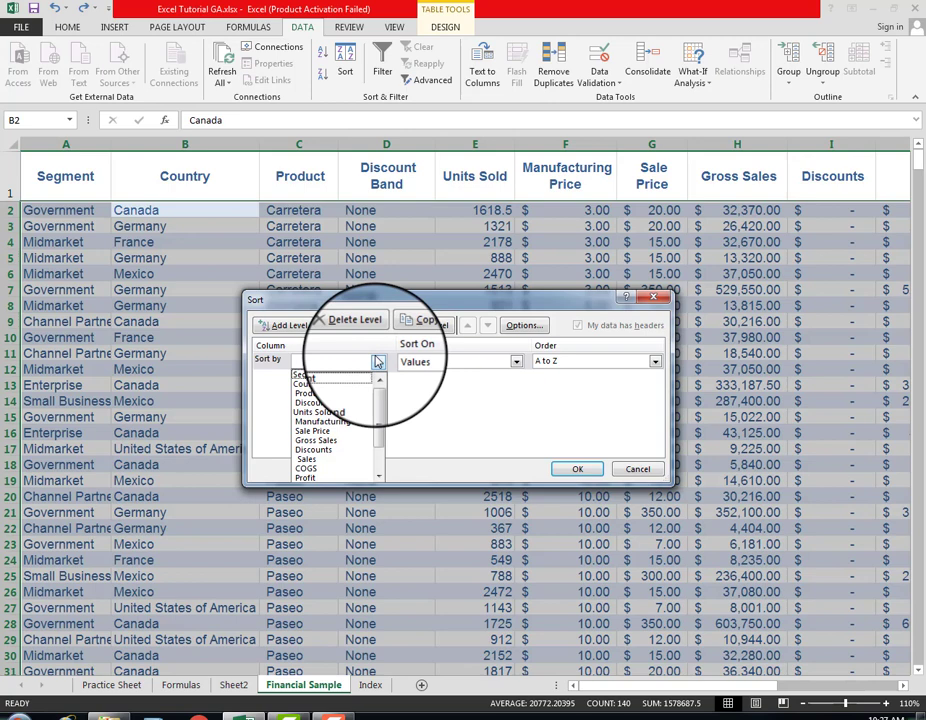
click(336, 393)
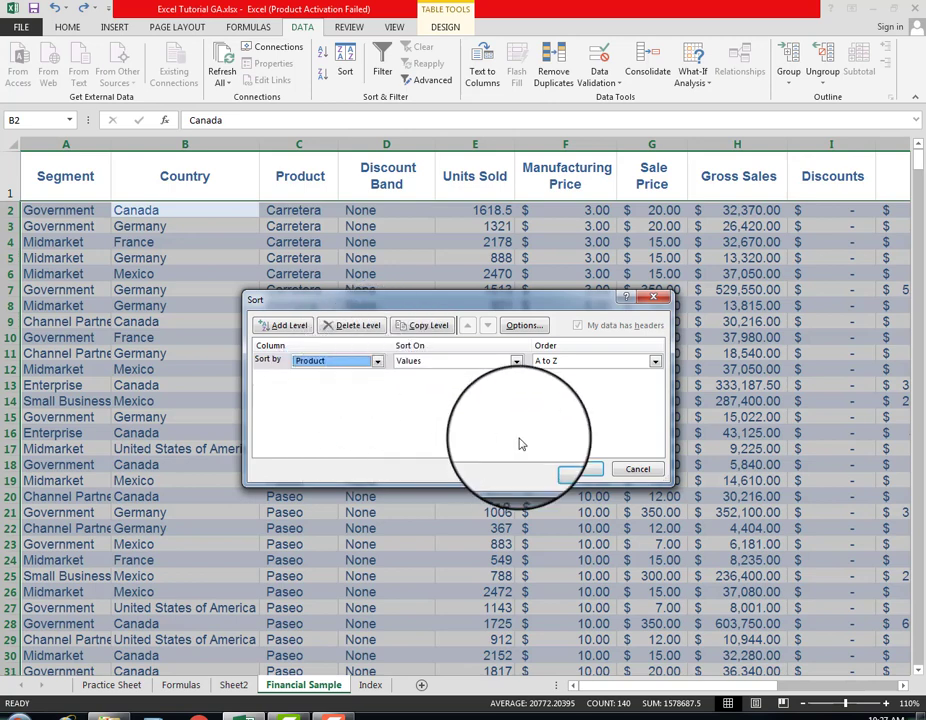
click(589, 471)
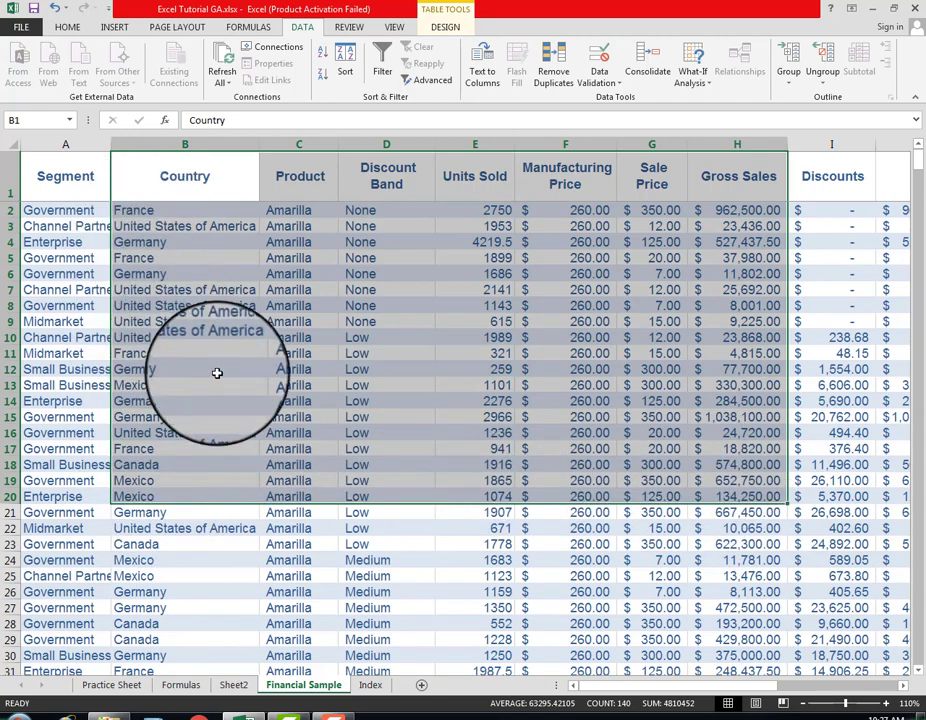
Look at the Quick Analysis options for the selected range and examine the Product-sorted rows across to the Year column.
key(ctrl+q)
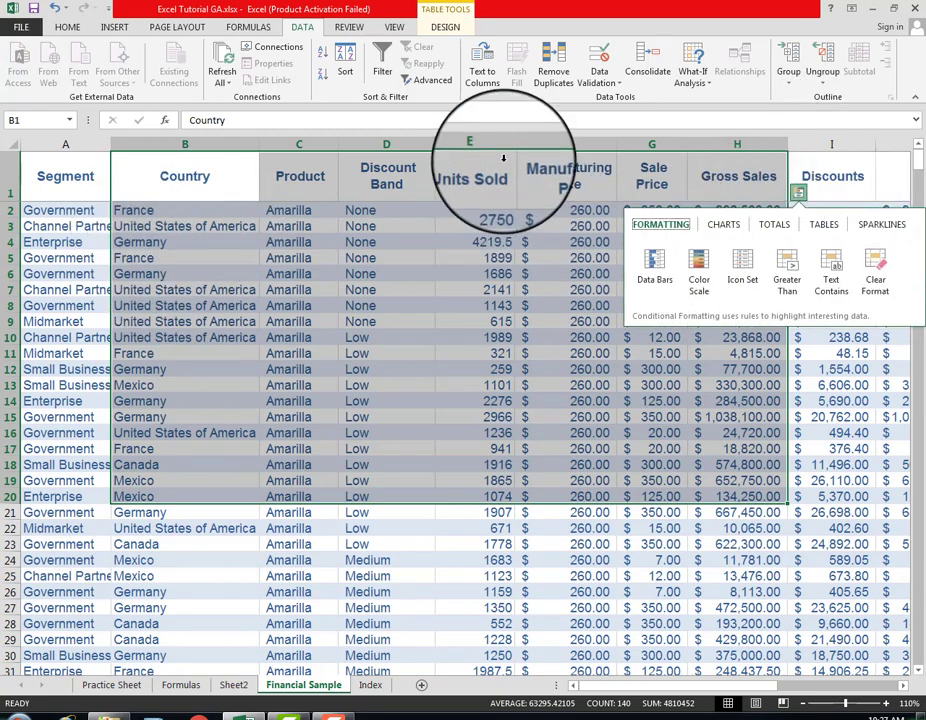
click(699, 28)
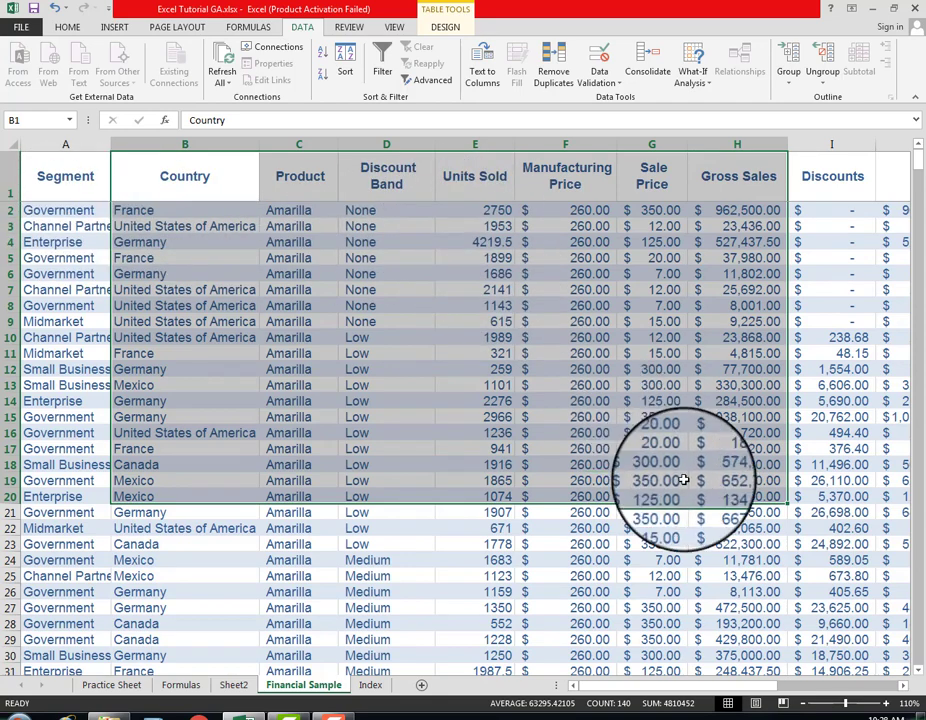
click(903, 687)
click(903, 687)
click(903, 687)
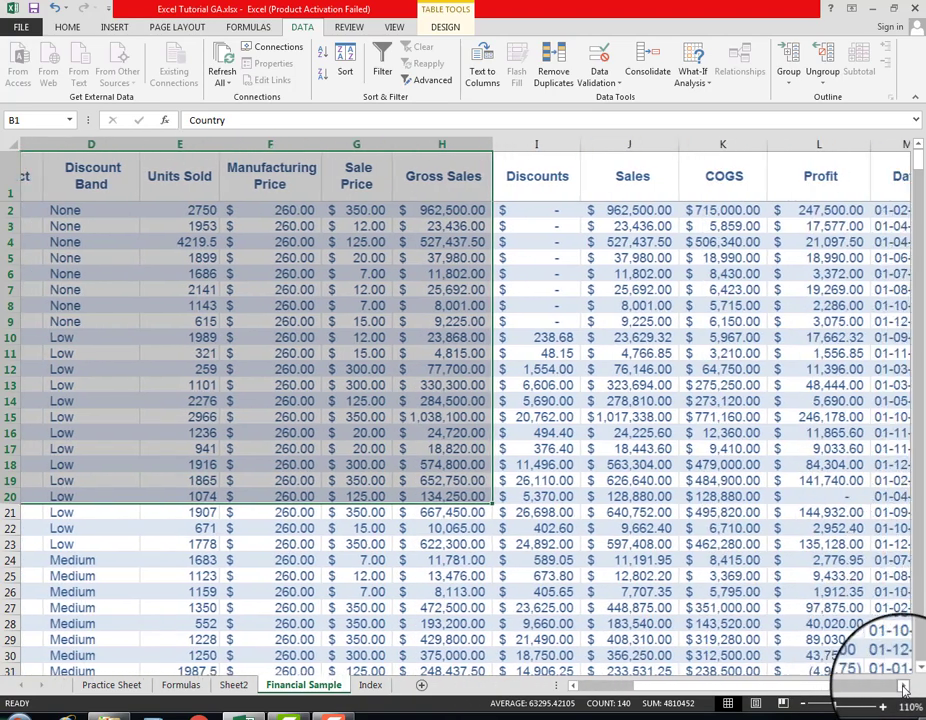
click(903, 687)
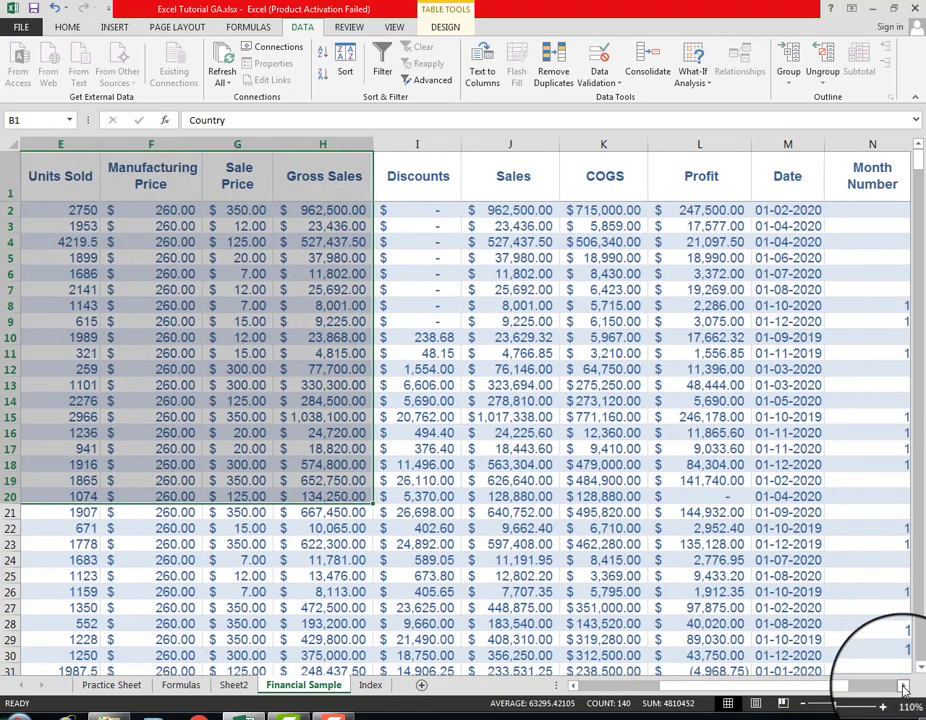
click(903, 687)
click(903, 687)
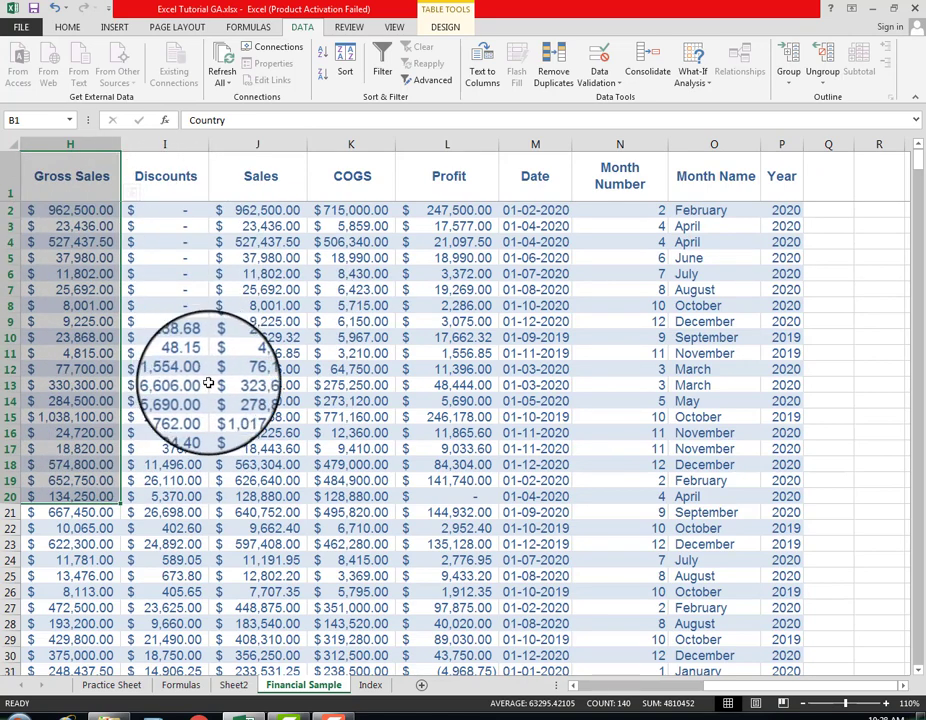
click(573, 686)
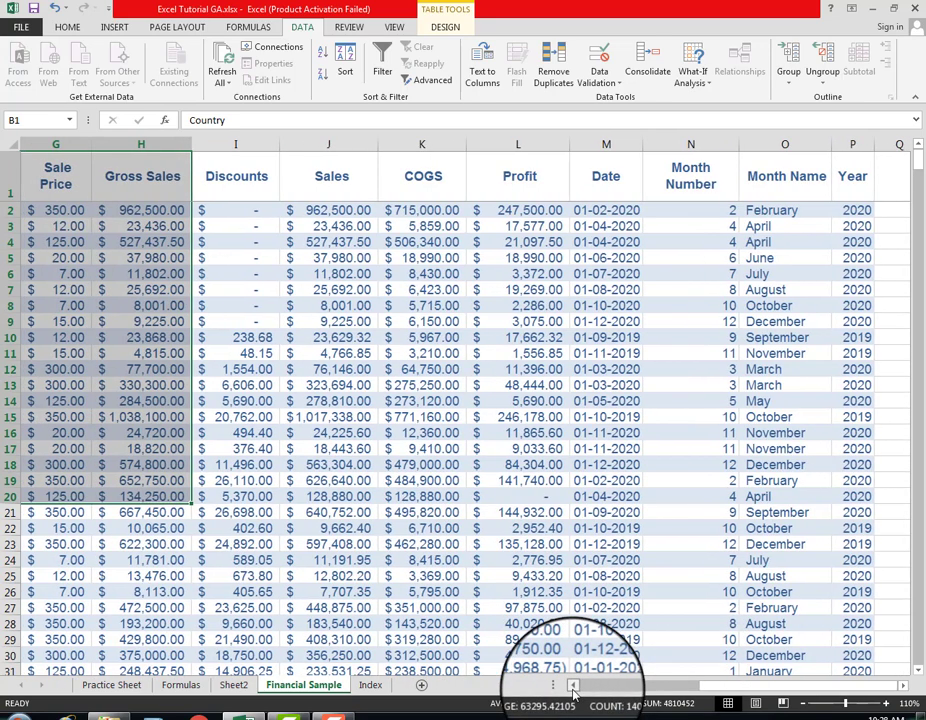
click(573, 686)
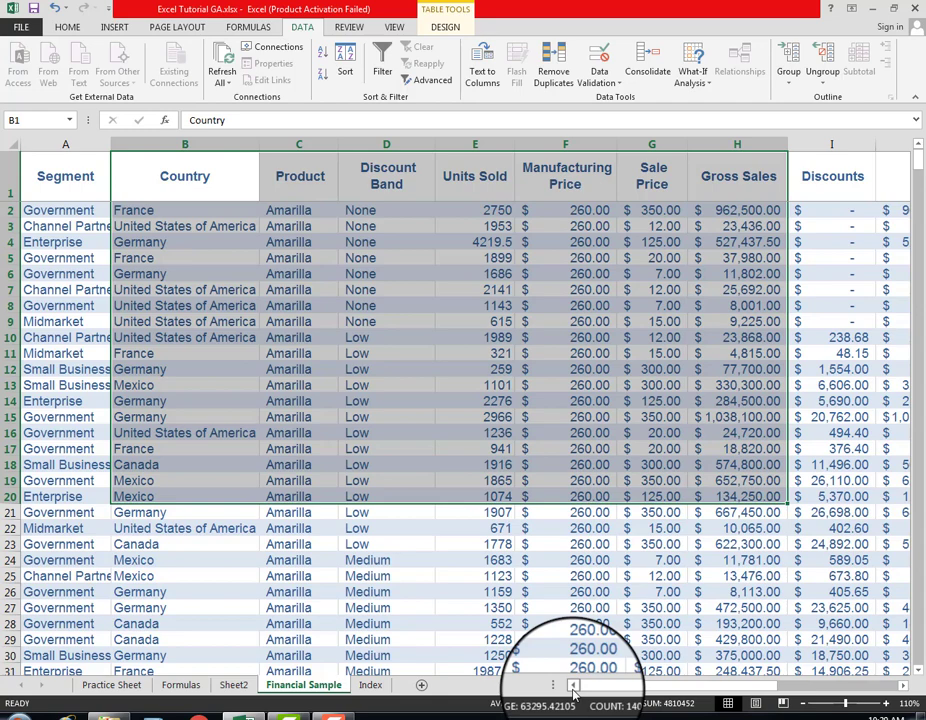
Undo the Product sort and clear the table selection.
key(ctrl+z)
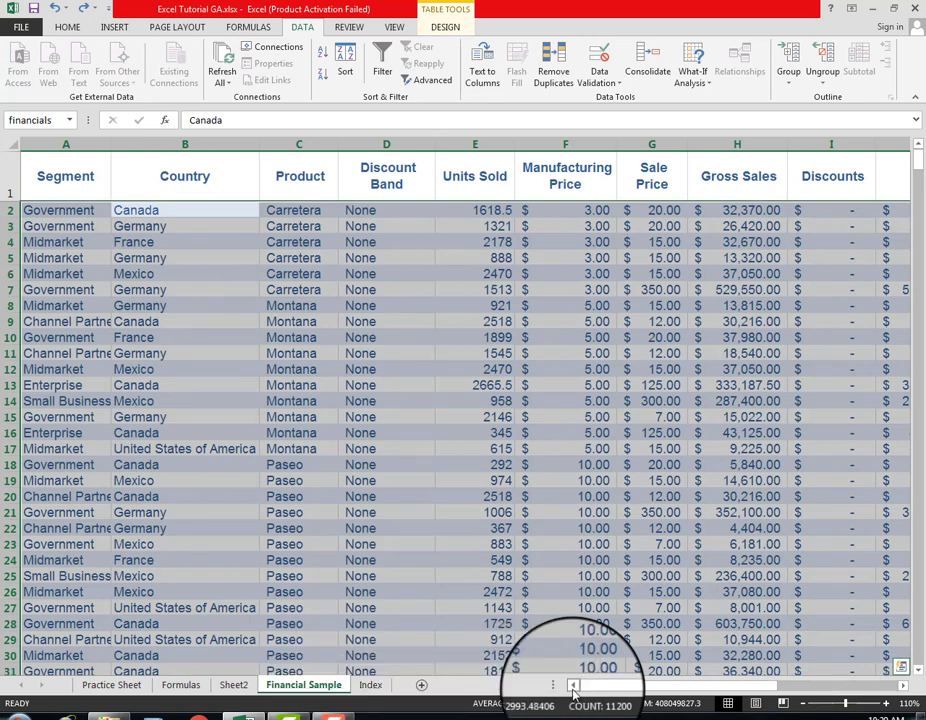
click(388, 546)
click(226, 400)
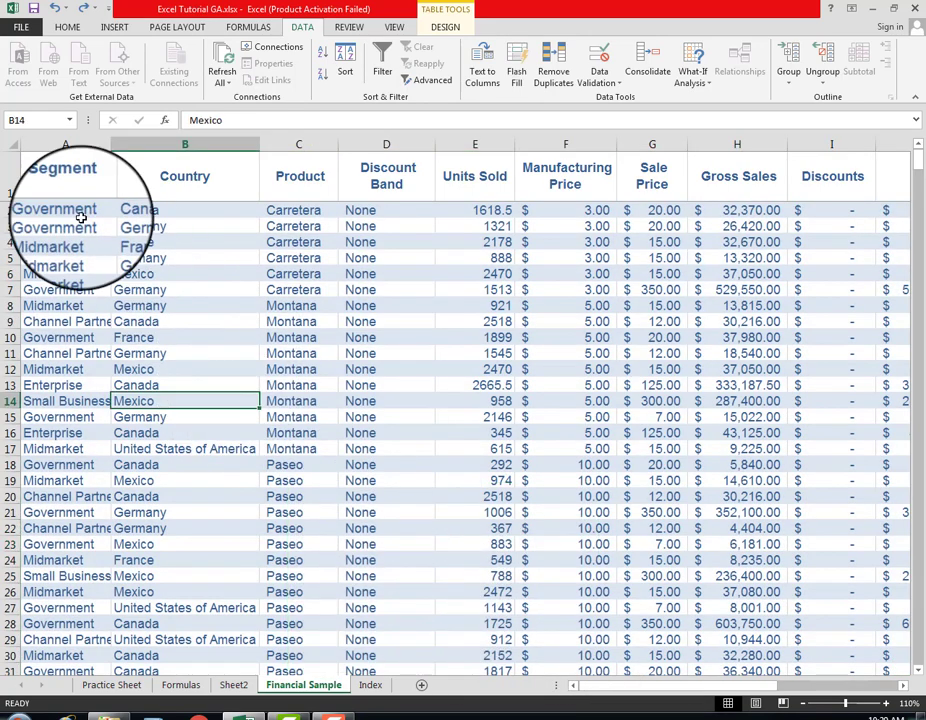
Select the whole financial table, from the Segment header in A1 to the last Year entry in row 701.
click(40, 178)
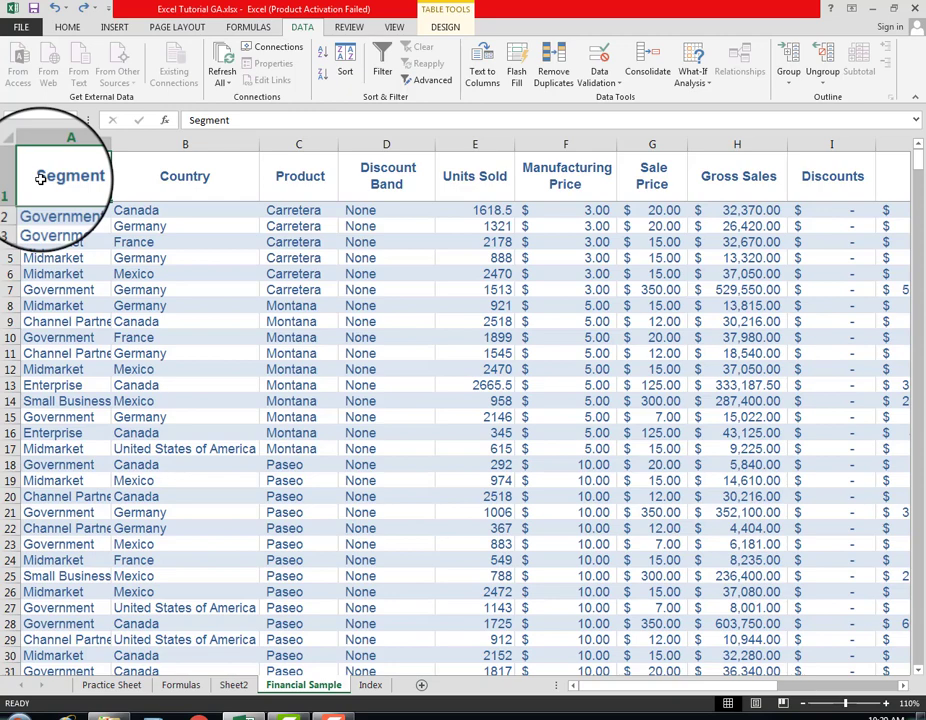
key(shift+Right)
key(shift+Right)
key(shift+Right)
key(shift+Right)
key(shift+Right)
key(shift+Right)
key(shift+Right)
key(shift+Right)
key(shift+Right)
key(shift+Right)
key(shift+Right)
key(shift+Right)
key(shift+Right)
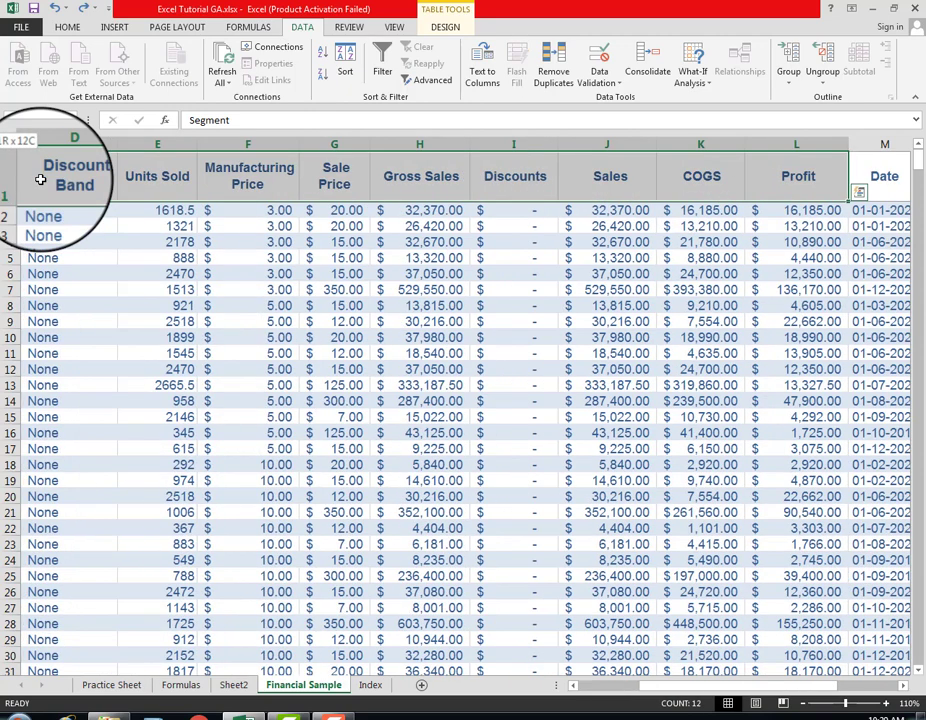
key(shift+Right)
key(shift+Right)
key(shift+Down)
key(shift+Down)
key(shift+Down)
key(shift+Down)
key(shift+Down)
key(shift+Down)
key(shift+Down)
key(shift+Down)
key(shift+Down)
key(shift+Down)
key(shift+Down)
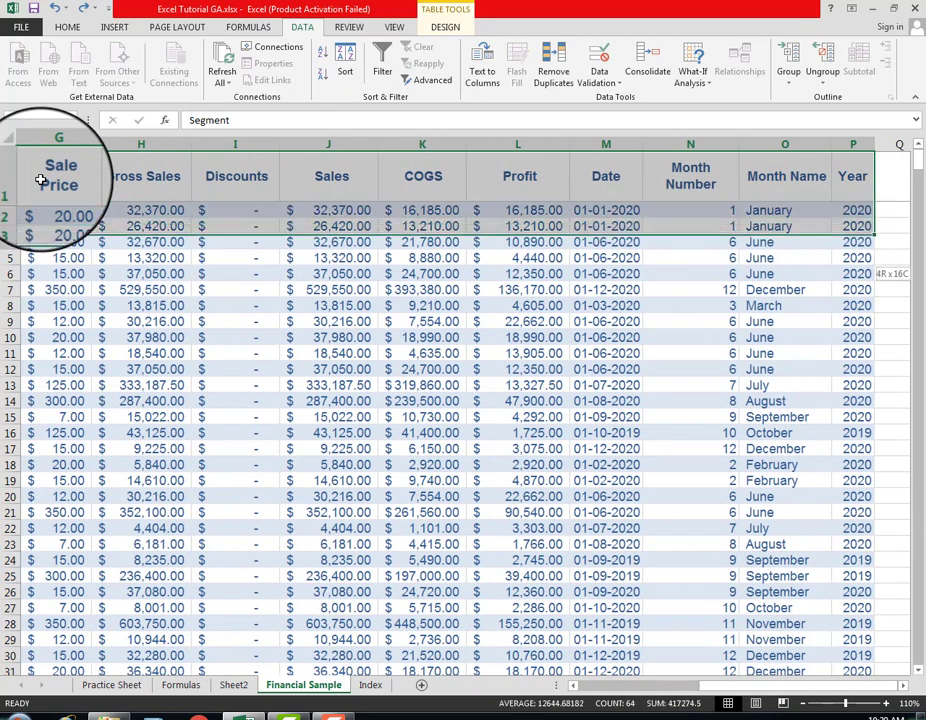
key(shift+Down)
key(shift+Down)
key(shift+Down)
key(shift+Down)
key(shift+Down)
key(shift+Down)
key(shift+Down)
key(shift+Down)
key(shift+Down)
key(shift+Down)
key(shift+Down)
key(shift+Down)
key(shift+Down)
key(shift+Down)
key(shift+Down)
key(shift+Down)
key(shift+Down)
key(shift+Down)
key(shift+Down)
key(shift+Down)
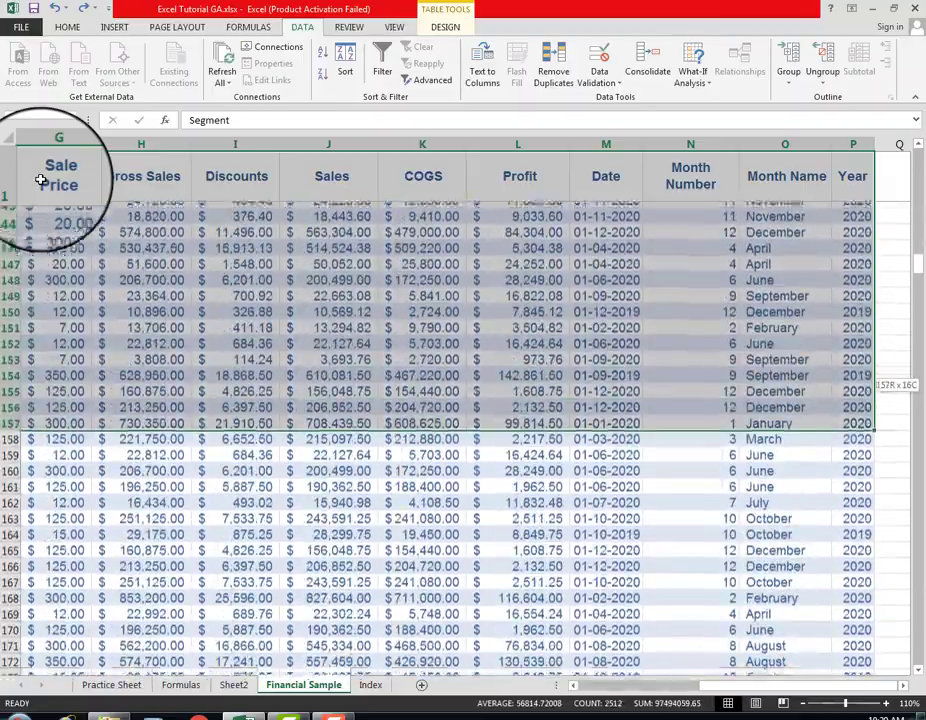
key(shift+Down)
key(shift+Down)
key(shift+Down)
key(shift+Down)
key(shift+Down)
key(shift+Down)
key(shift+Down)
key(shift+Down)
key(shift+Down)
key(shift+Down)
key(shift+Down)
key(shift+Down)
key(shift+Down)
key(shift+Down)
key(shift+Down)
key(shift+Down)
key(shift+Down)
key(shift+Down)
key(shift+Down)
key(shift+Down)
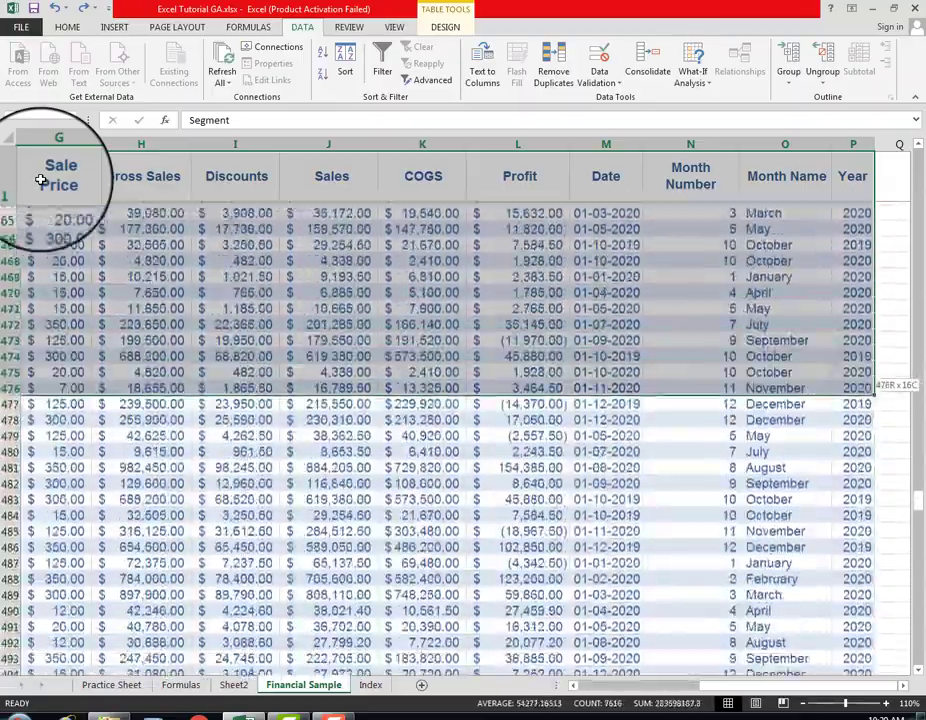
key(shift+Down)
key(shift+Down)
key(shift+Down)
key(shift+Down)
key(shift+Down)
key(shift+Down)
key(shift+Down)
key(shift+Down)
key(shift+Down)
key(shift+Down)
key(shift+Down)
key(shift+Down)
key(shift+Down)
key(shift+Down)
key(shift+Down)
key(shift+Down)
key(shift+Down)
key(shift+Down)
key(shift+Down)
key(shift+Down)
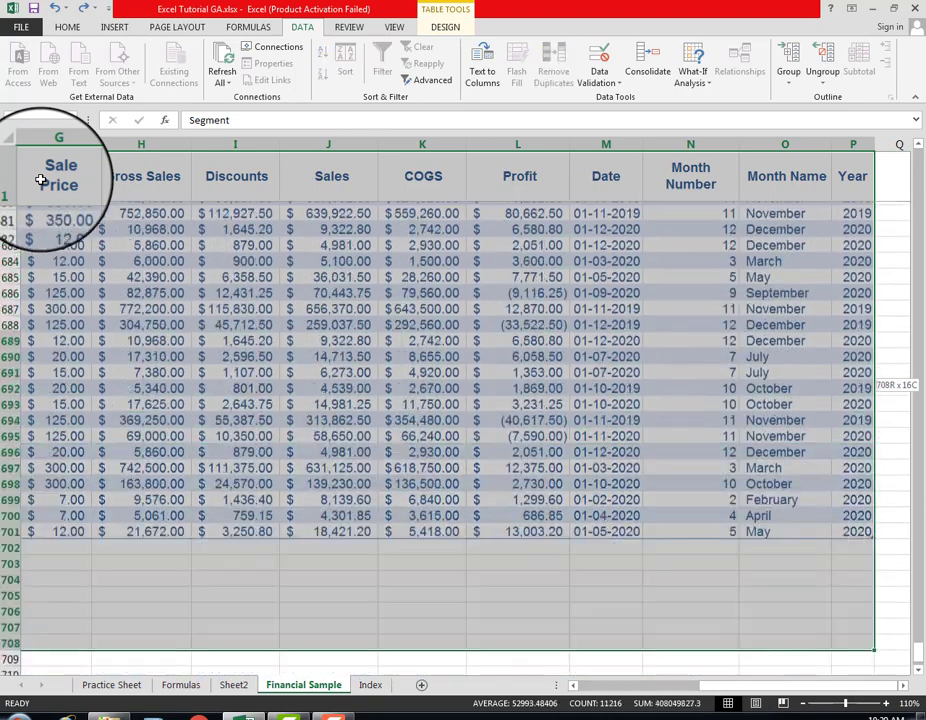
key(shift+Up)
key(shift+Up)
key(shift+Up)
key(shift+Up)
key(shift+Up)
key(shift+Up)
key(shift+Up)
key(shift+Up)
key(shift+Up)
key(shift+Up)
key(shift+Up)
key(shift+Up)
key(shift+Up)
key(shift+Up)
key(shift+Up)
key(shift+Up)
key(shift+Up)
key(shift+Up)
key(shift+Up)
key(shift+Up)
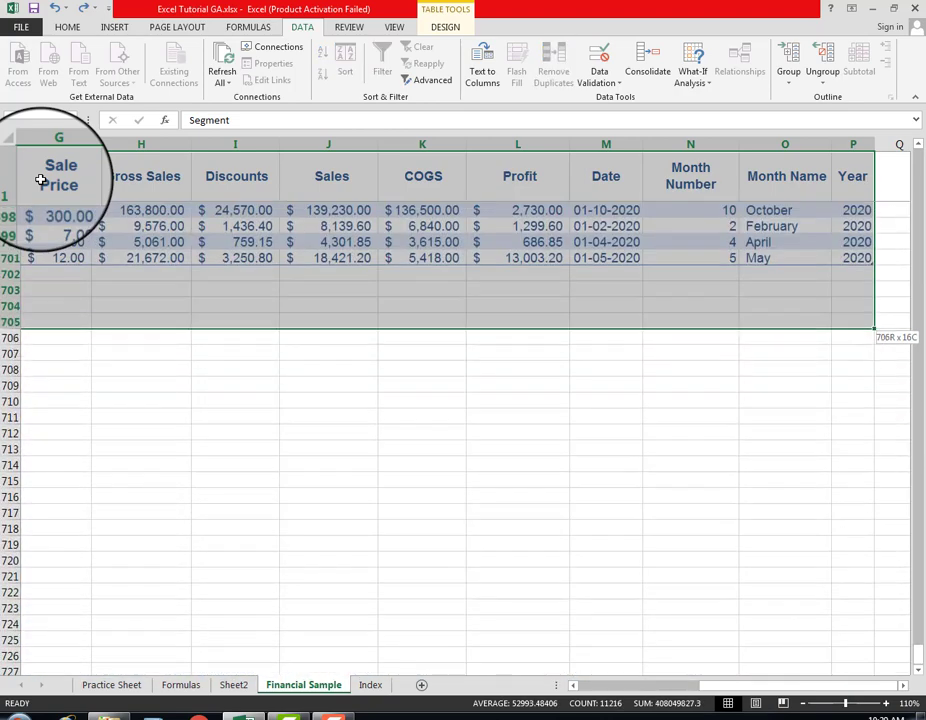
key(shift+Up)
key(shift+Up)
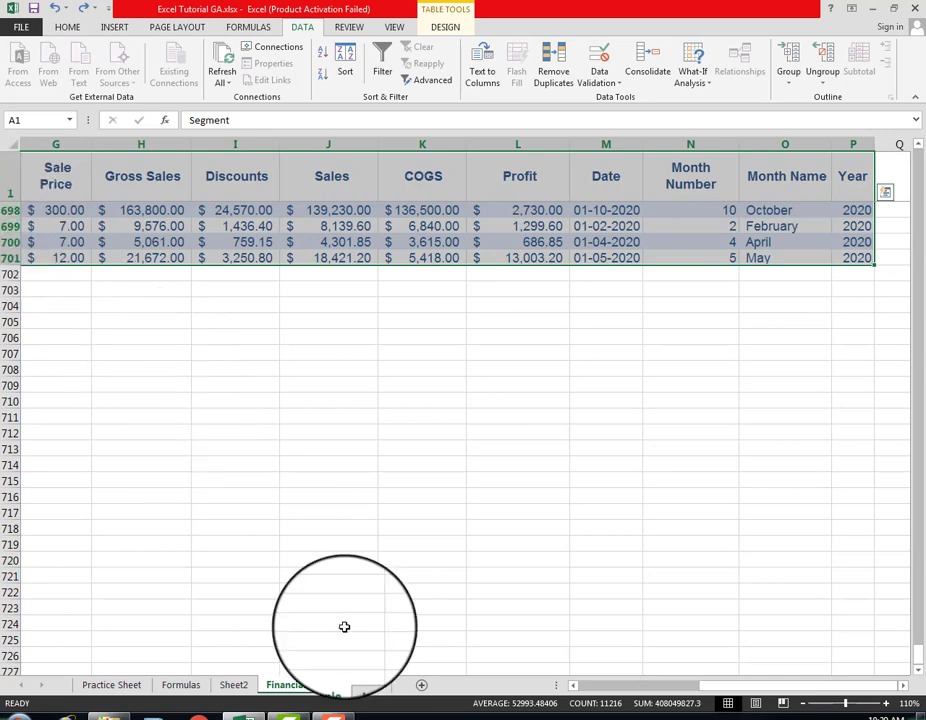
Turn on filtering for the selected financial table and go back to its first data row.
drag(781, 688, 581, 694)
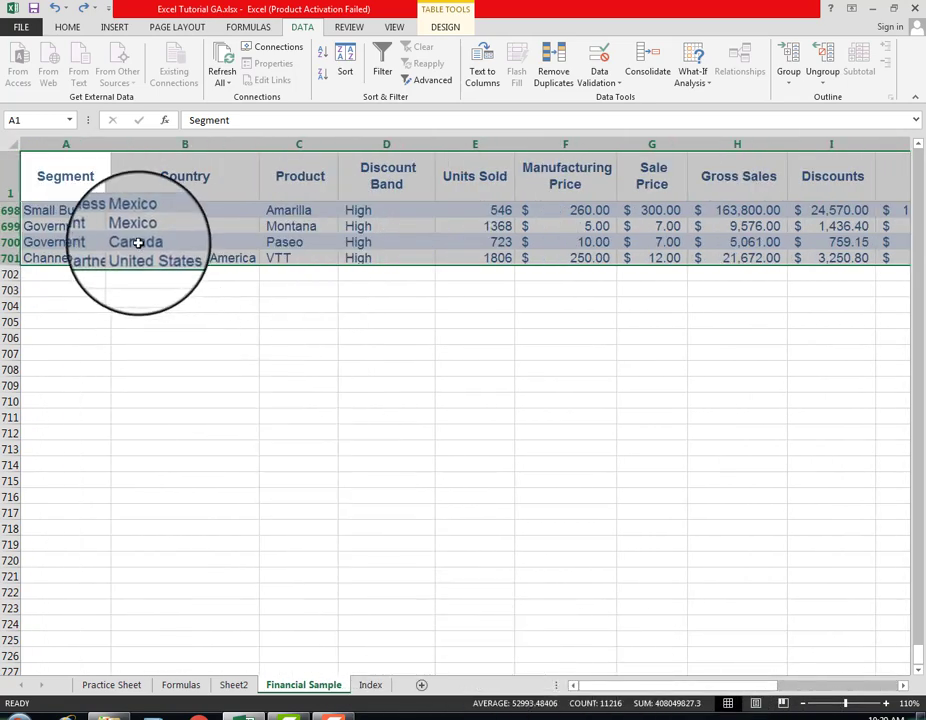
scroll(138, 242, up, 3)
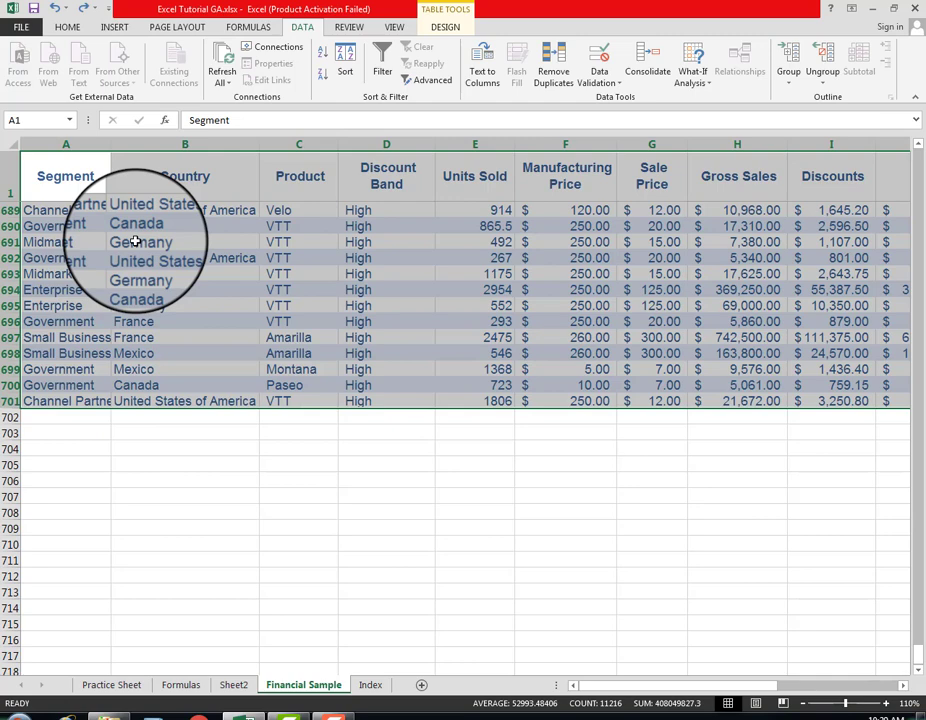
click(386, 78)
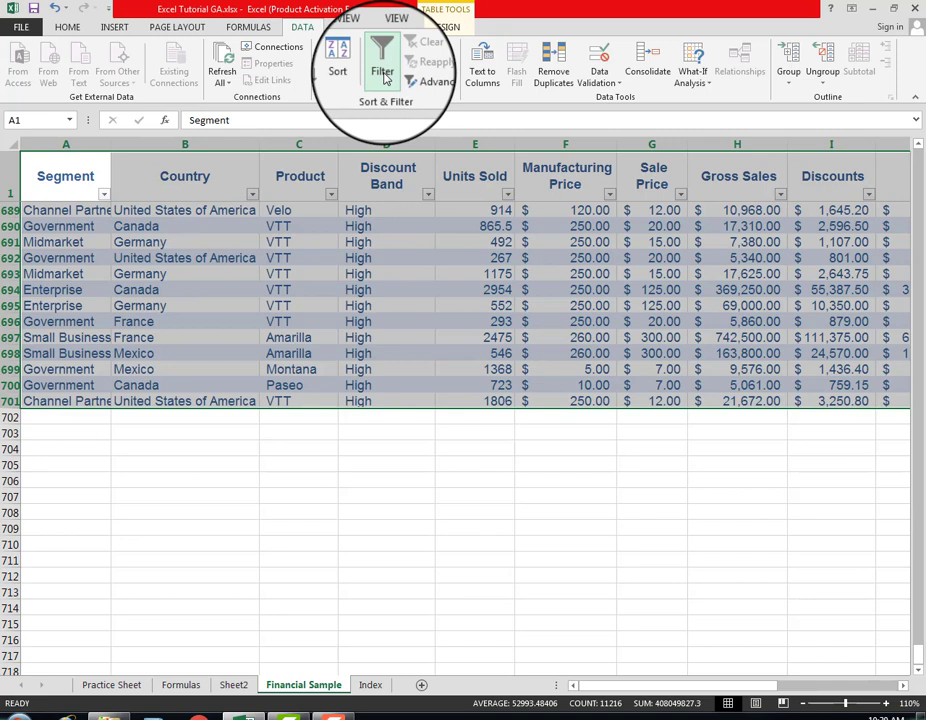
click(72, 211)
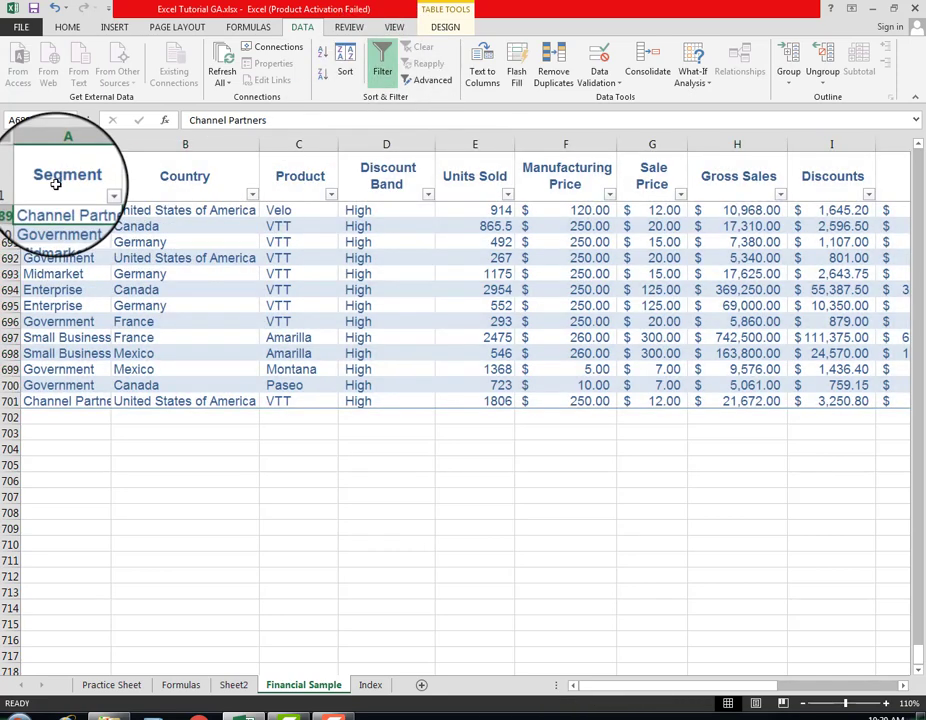
click(56, 184)
key(ctrl+Home)
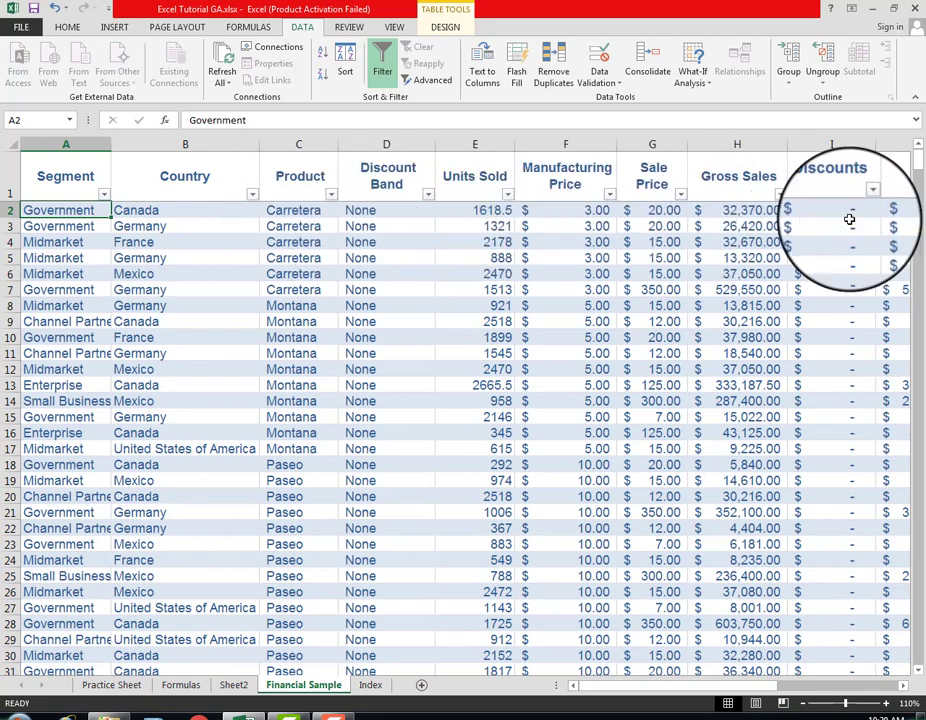
Filter the table's Year column so that only the 2019 records are shown.
click(903, 686)
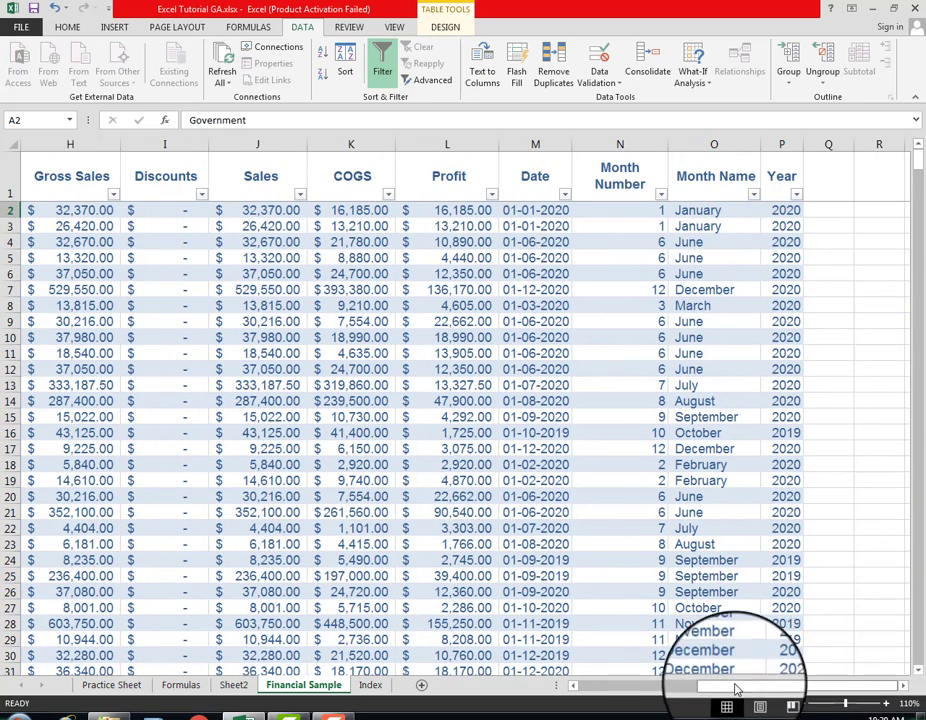
drag(734, 688, 562, 682)
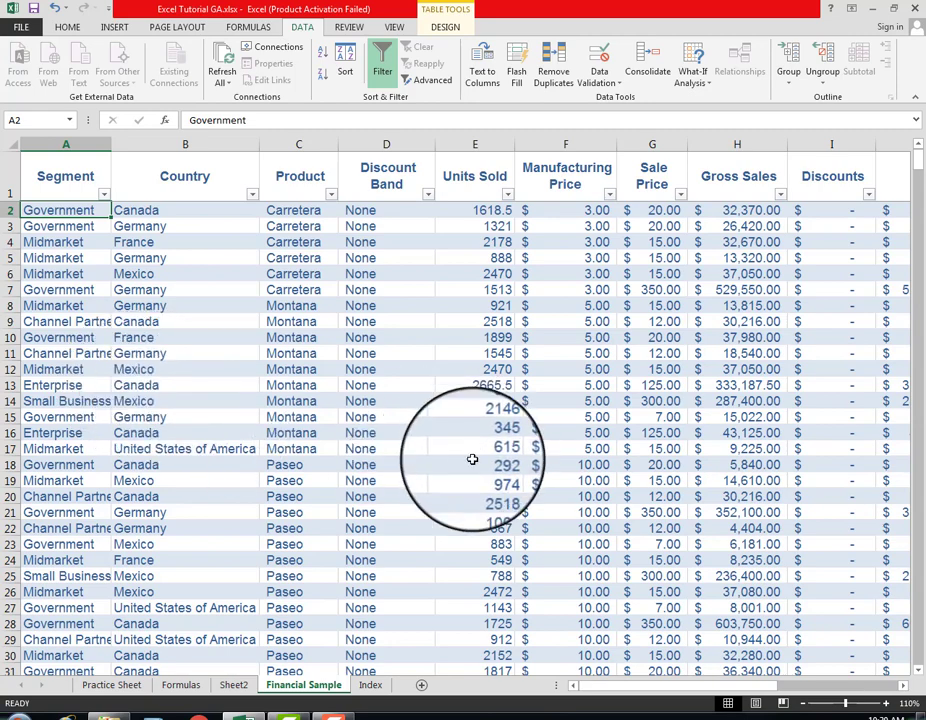
click(904, 686)
drag(904, 688, 904, 688)
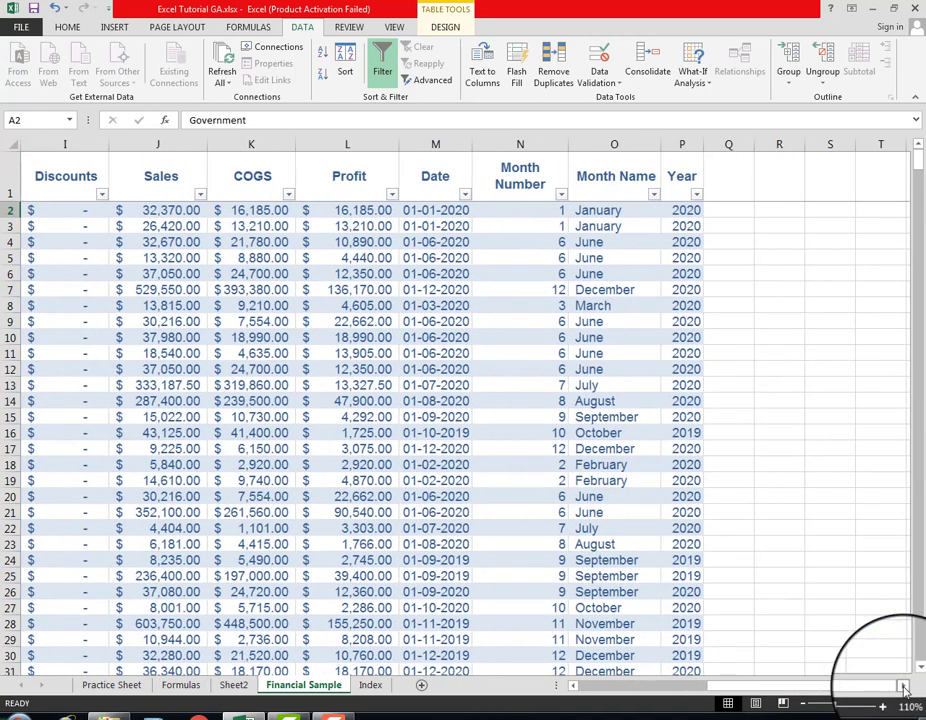
click(697, 195)
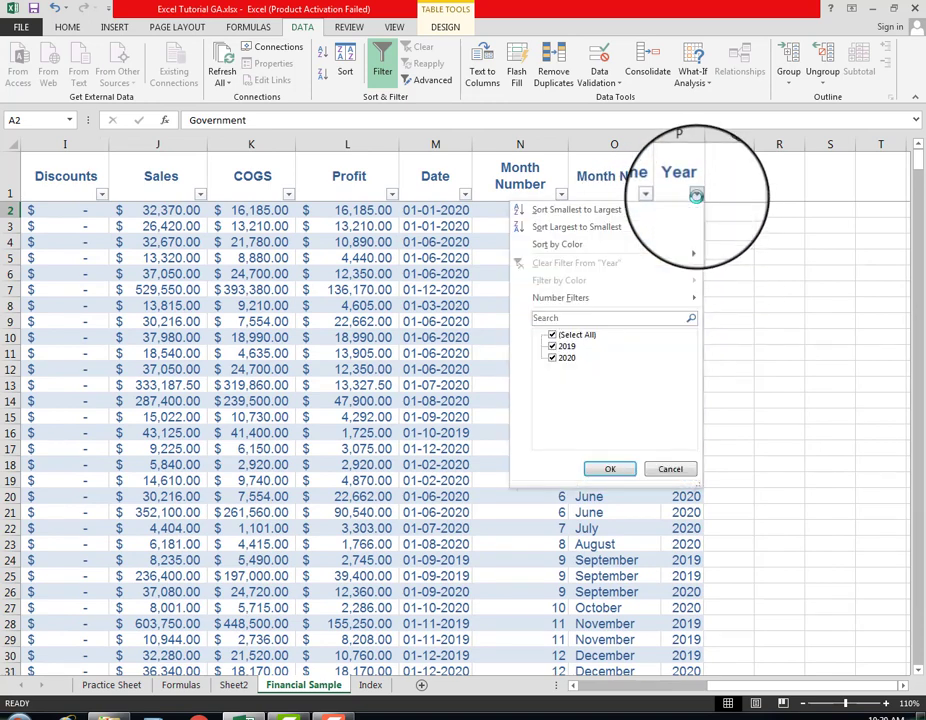
click(553, 359)
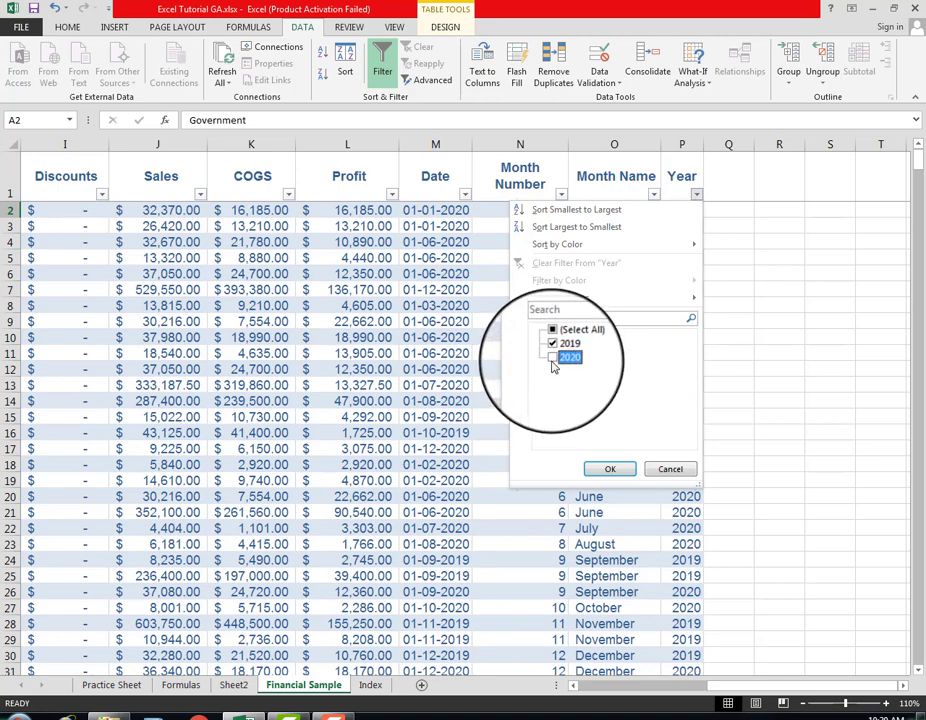
click(600, 477)
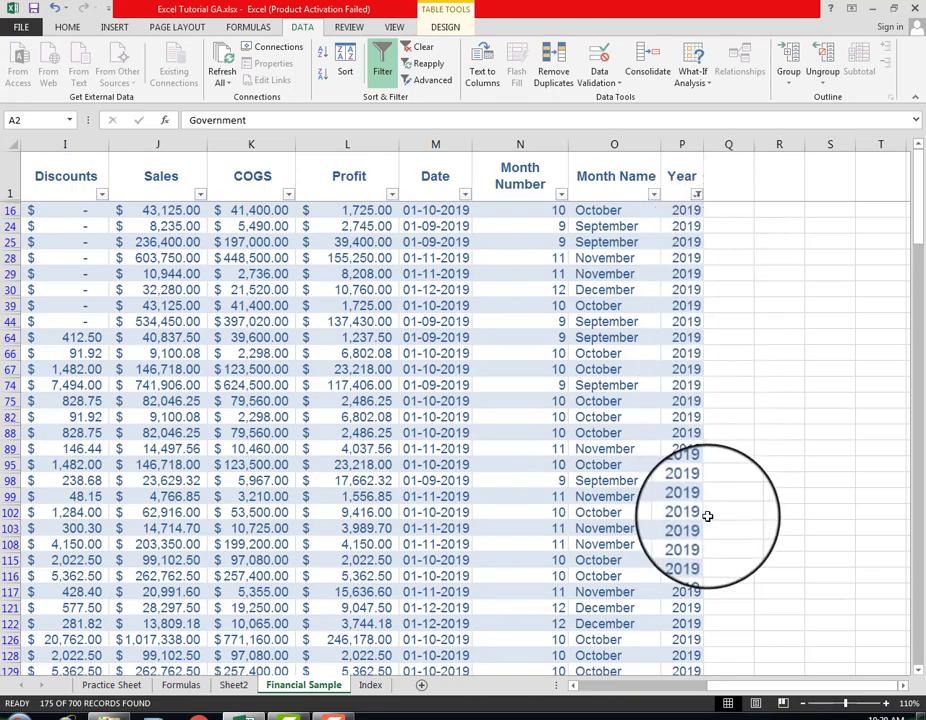
Look through the rows filtered by year down to the table's end and across all columns from Segment to Year.
scroll(707, 515, down, 1)
scroll(707, 515, down, 15)
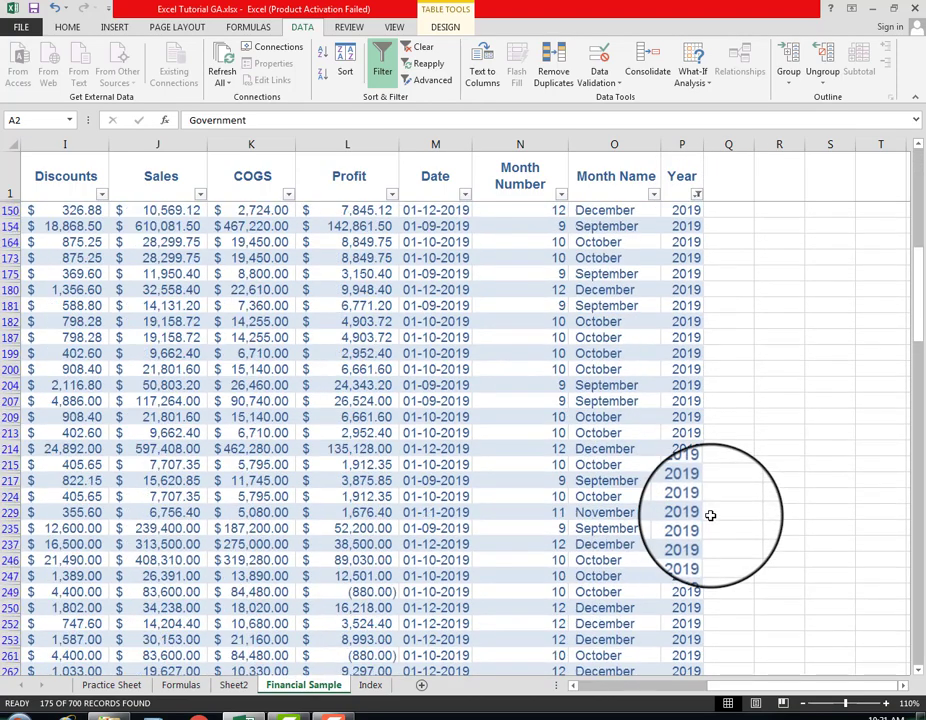
scroll(710, 515, down, 18)
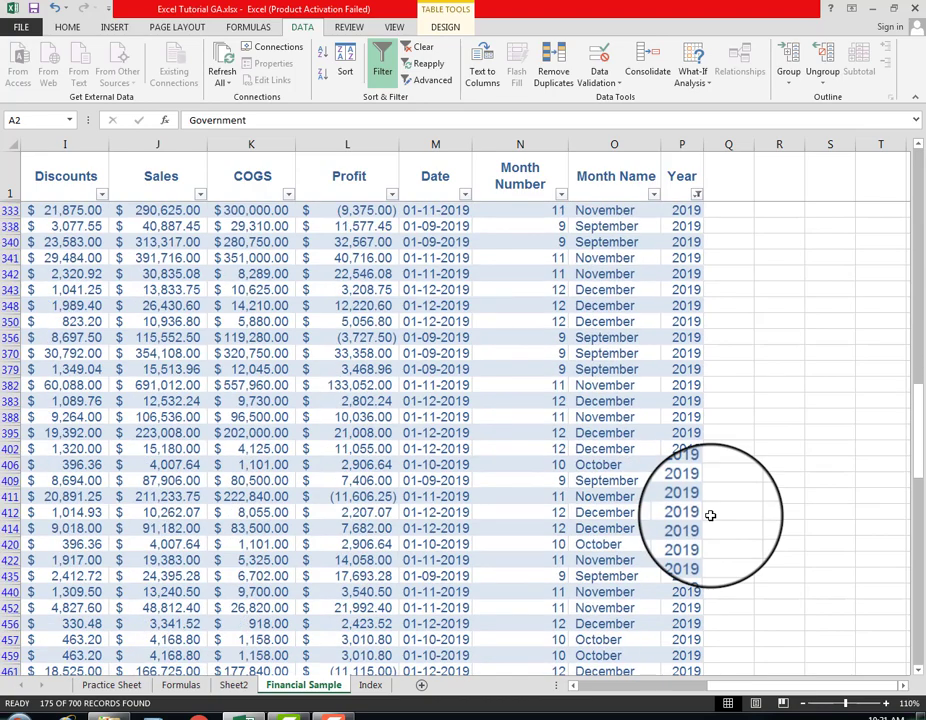
scroll(710, 515, down, 13)
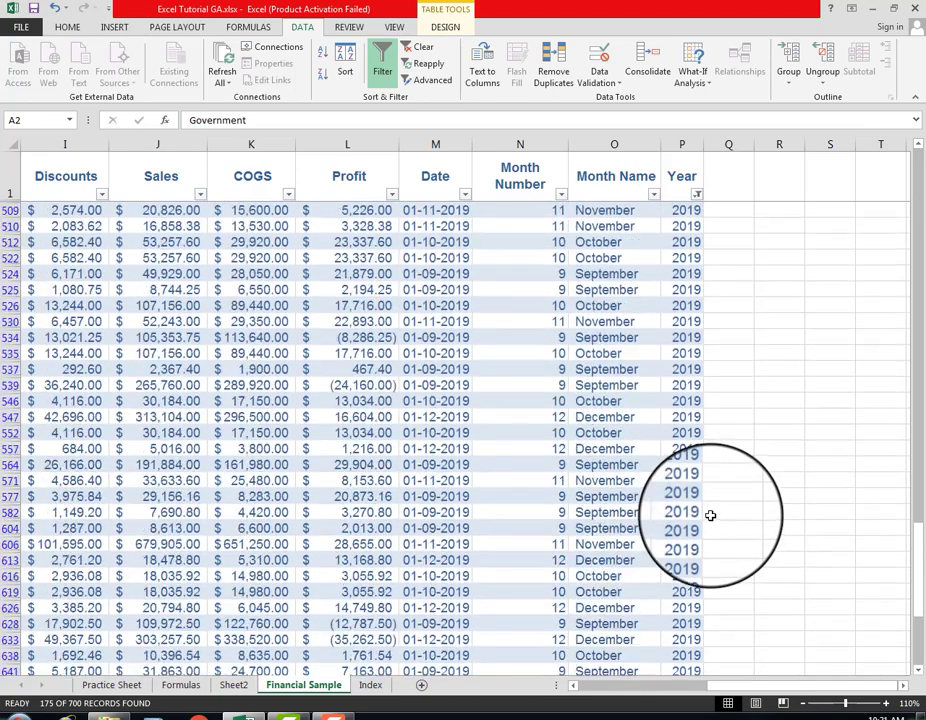
scroll(710, 515, down, 6)
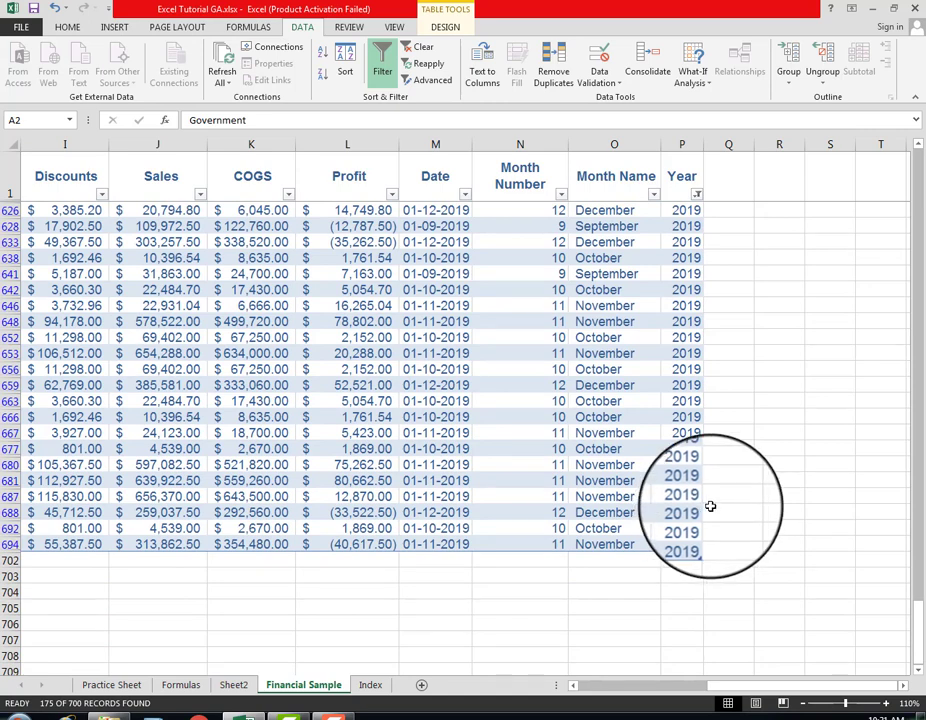
drag(917, 645, 914, 125)
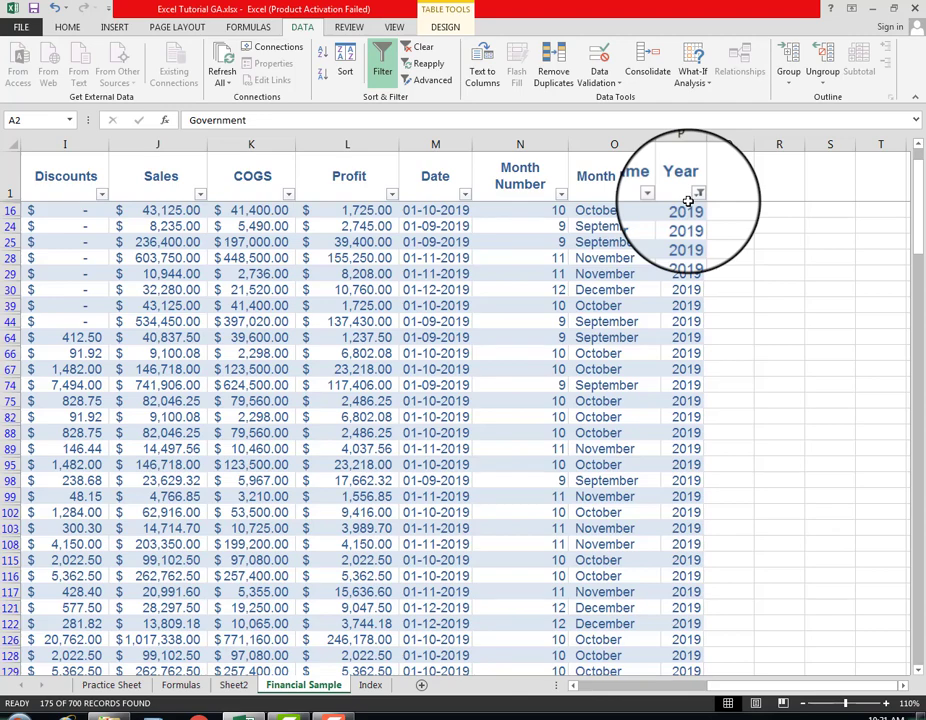
click(573, 686)
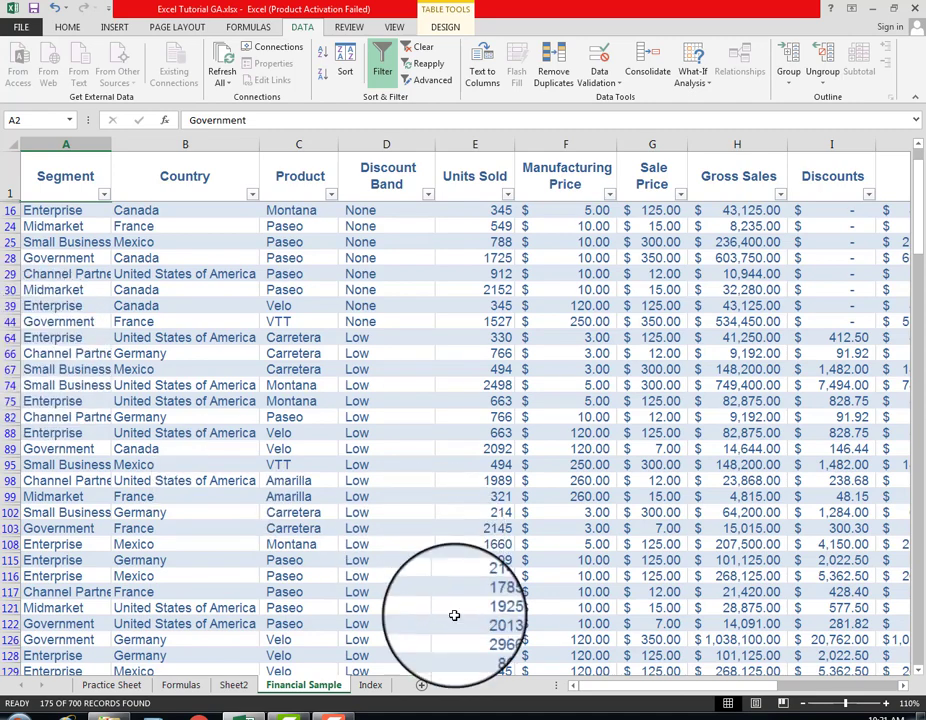
drag(598, 690, 825, 690)
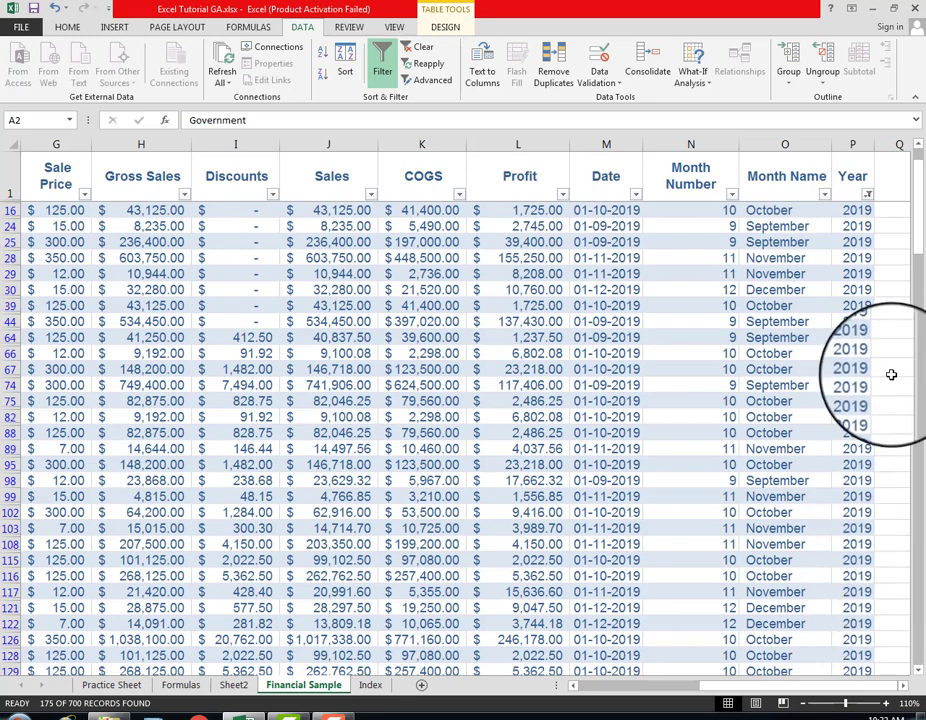
Narrow the 2019 rows to October in the Month Name column and look through the filtered records.
click(824, 194)
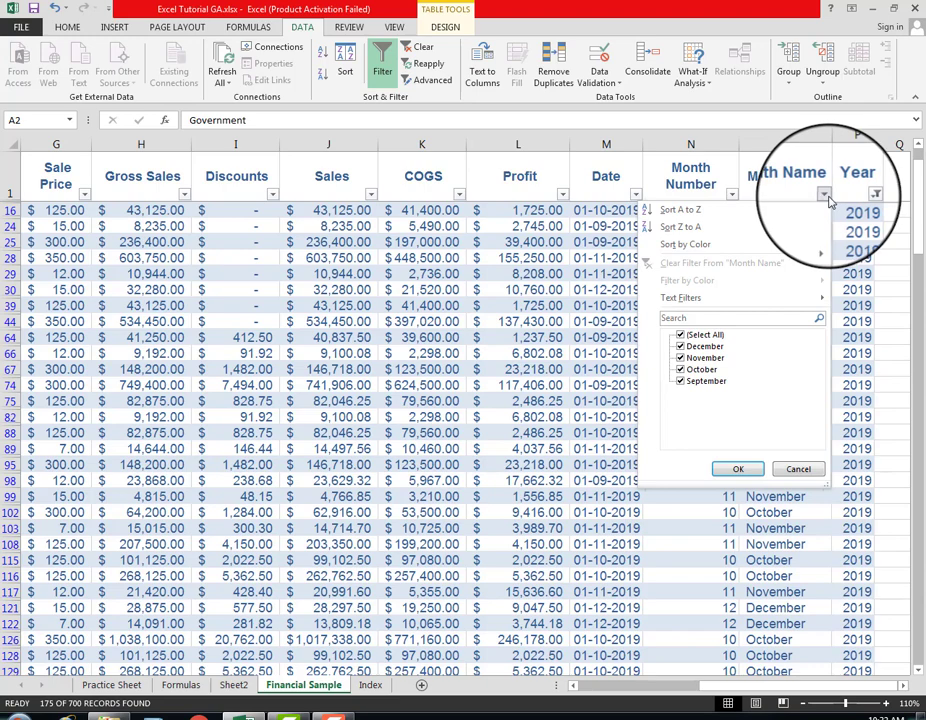
click(680, 362)
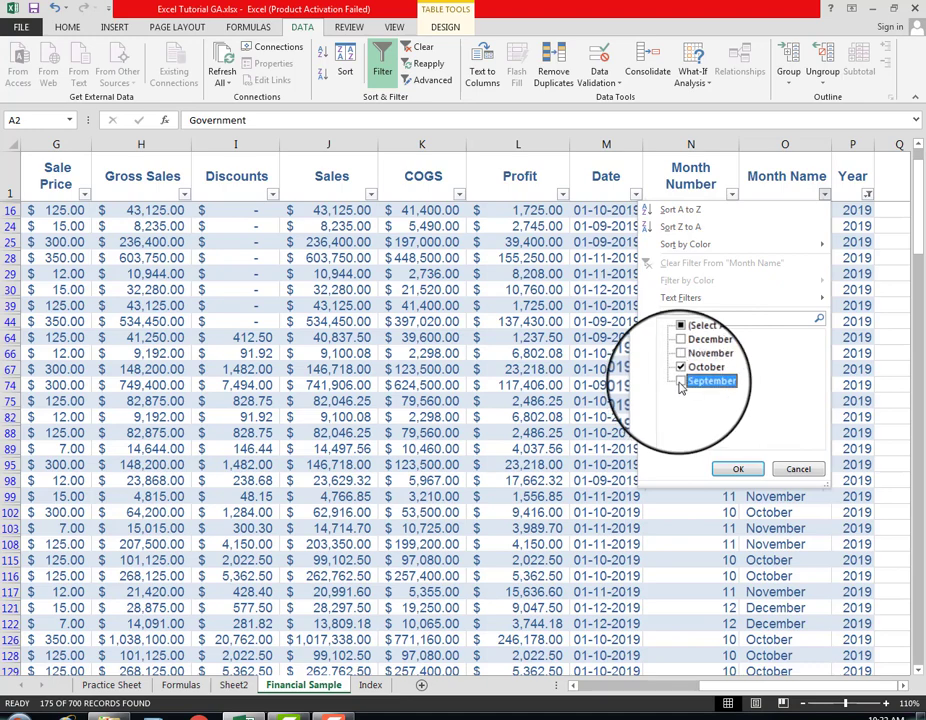
click(737, 470)
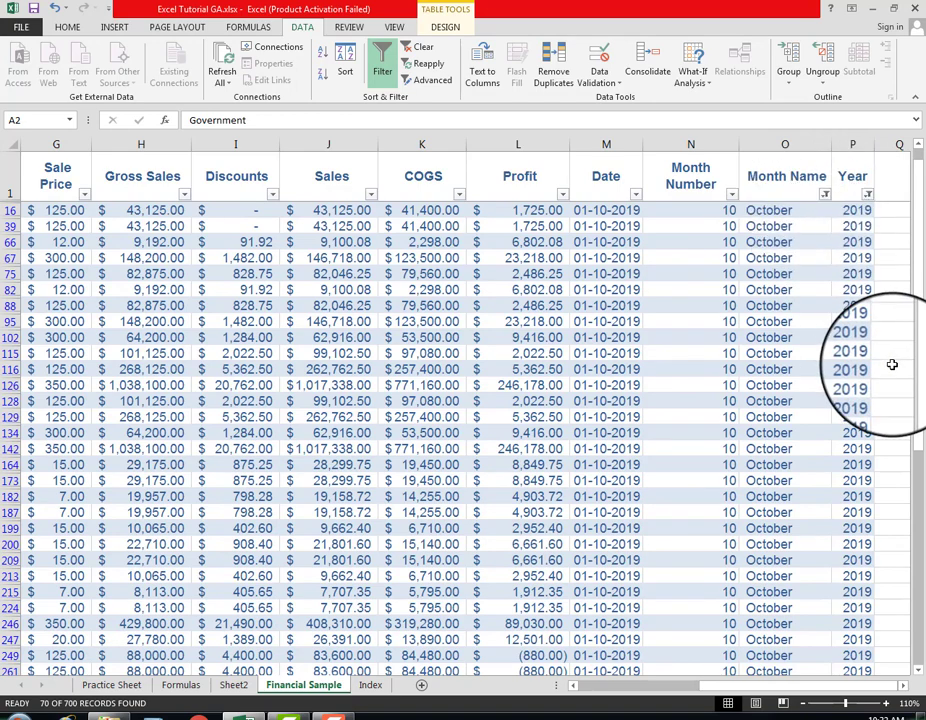
scroll(889, 366, down, 2)
scroll(889, 367, down, 8)
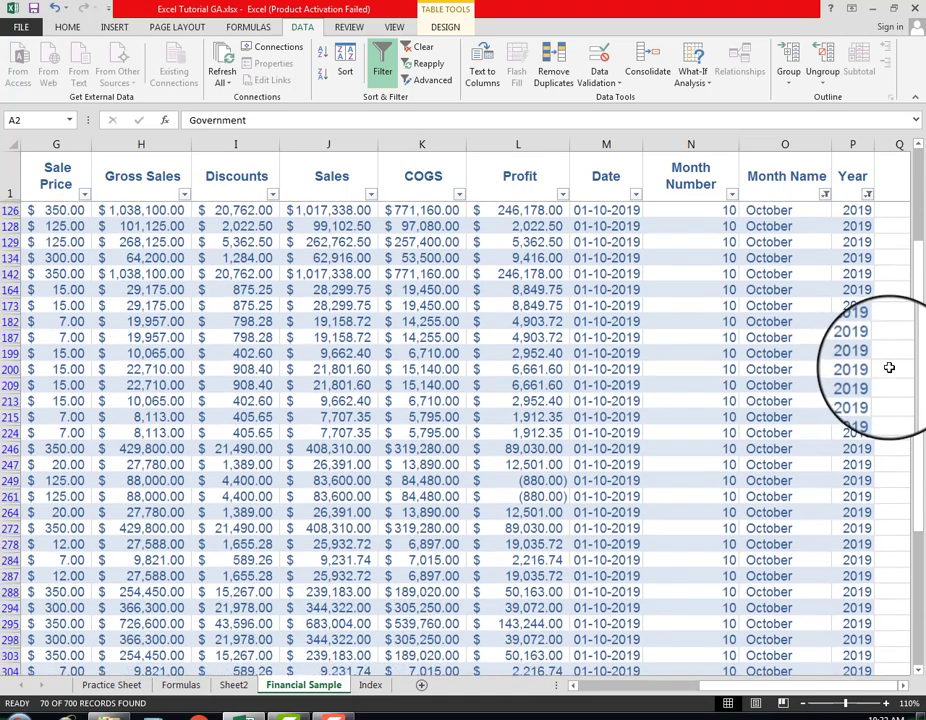
scroll(889, 367, down, 6)
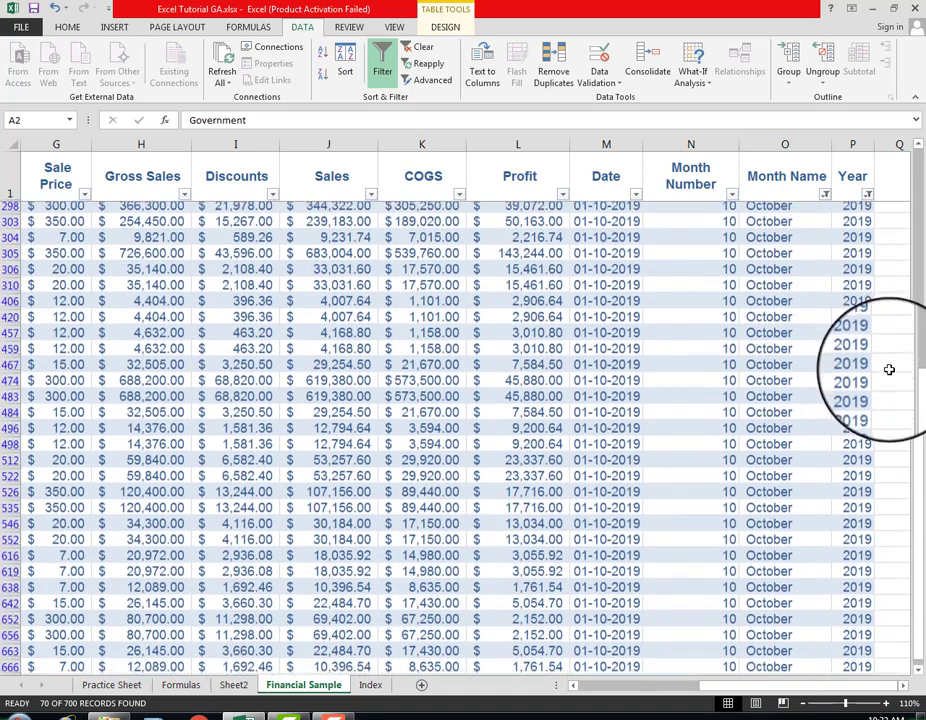
scroll(888, 370, up, 5)
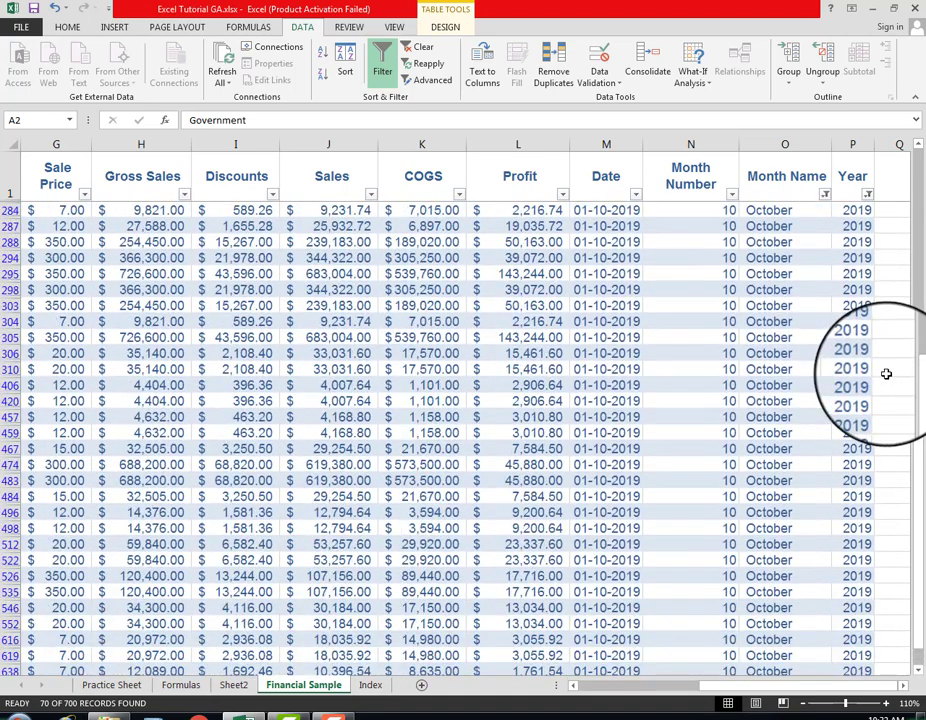
scroll(888, 371, up, 9)
scroll(888, 372, up, 2)
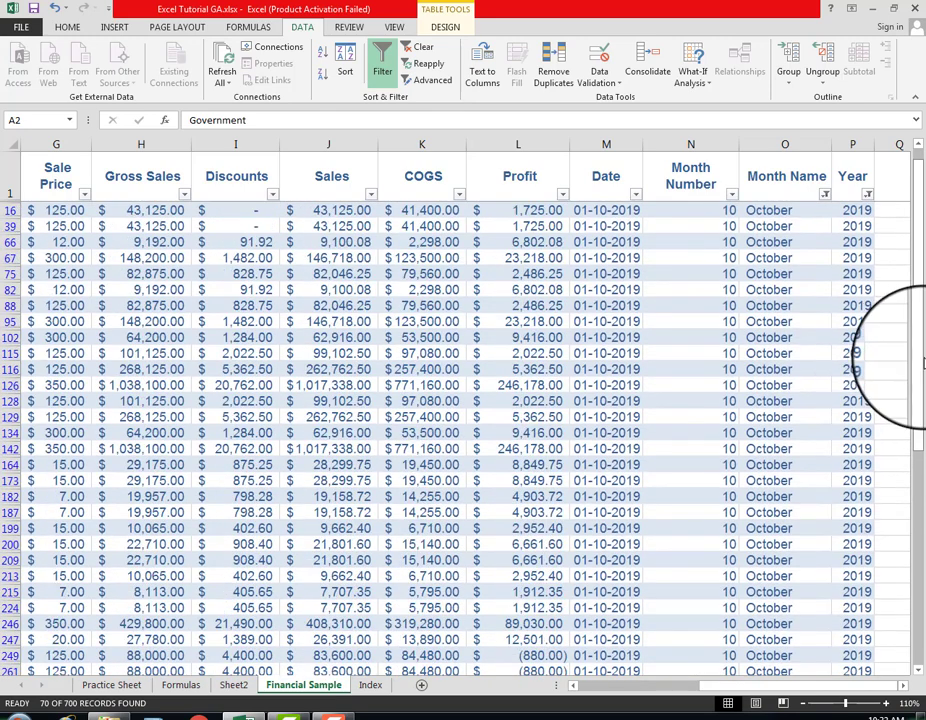
Include 2020 again in the Year column's filter while keeping the October filter.
click(868, 195)
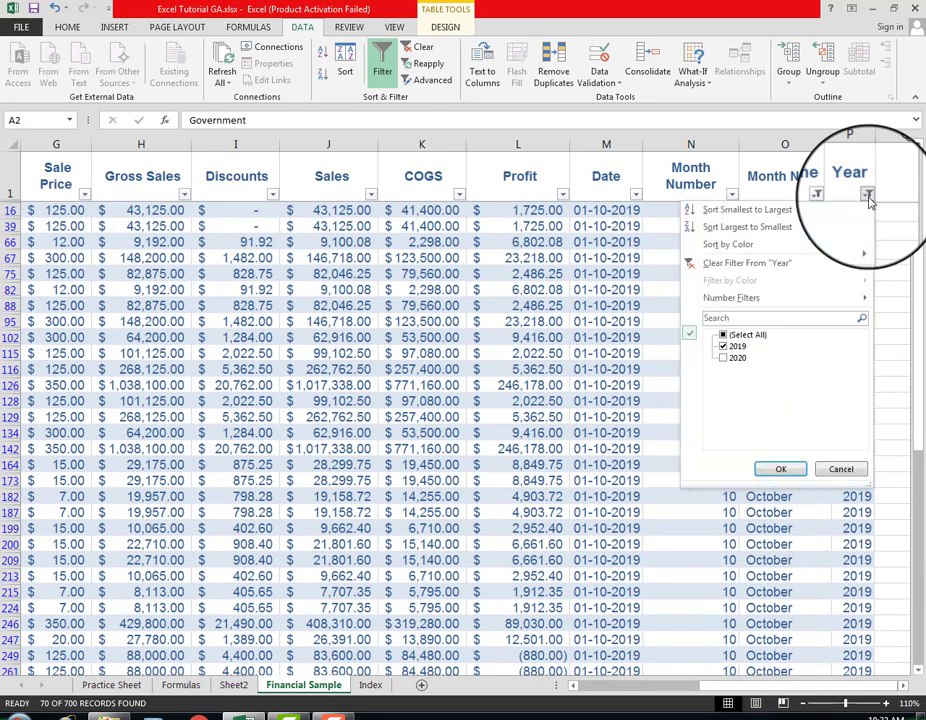
click(723, 359)
click(780, 470)
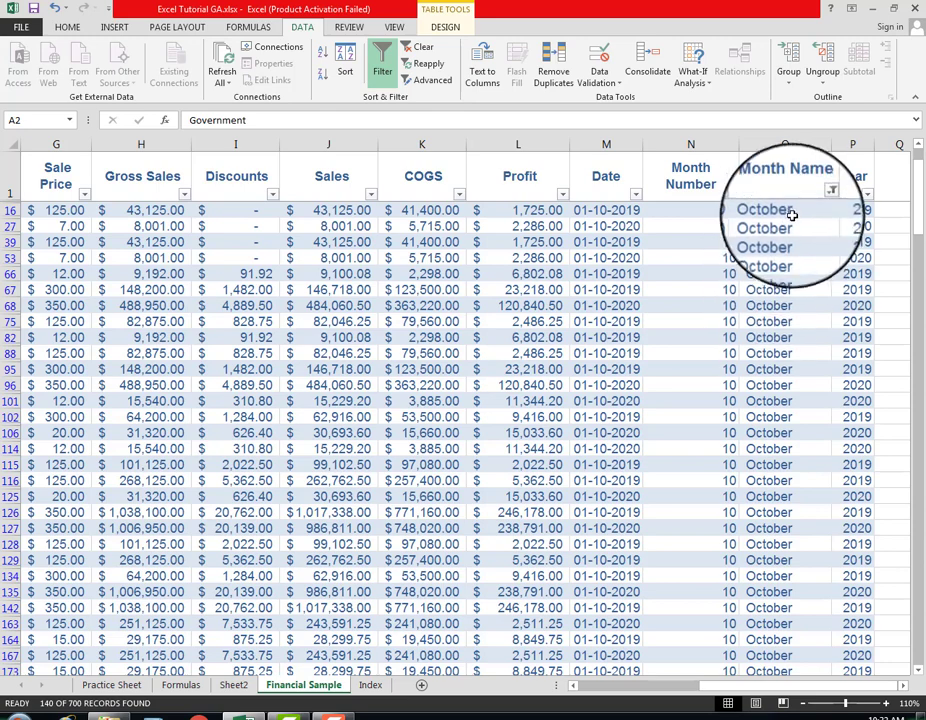
Select all months again in the Month Name filter and check the filter's list of months.
click(803, 184)
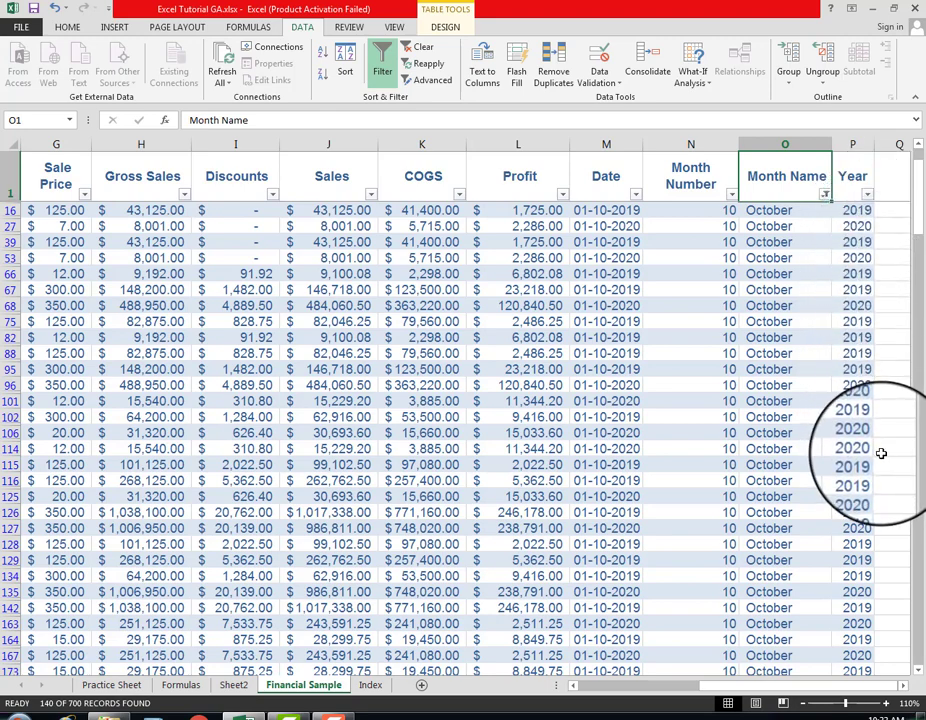
click(824, 194)
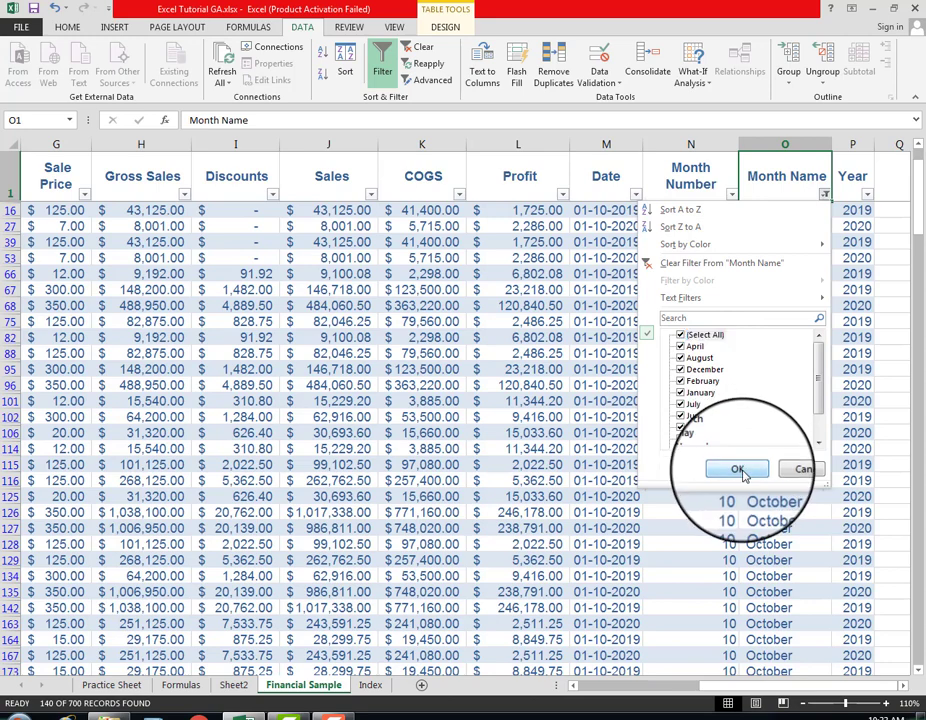
click(738, 470)
click(824, 194)
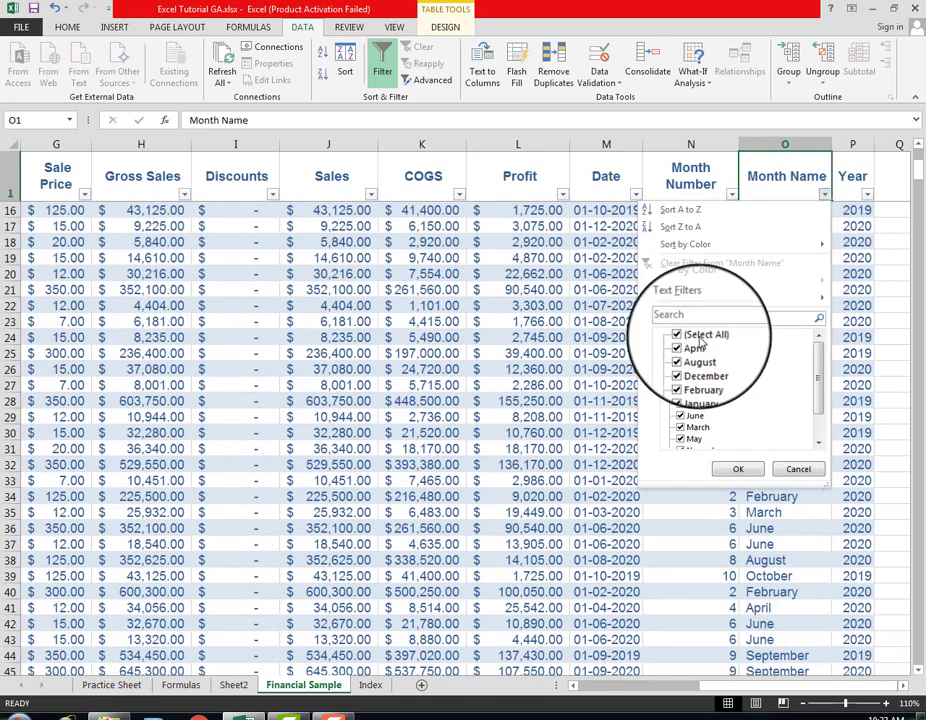
click(889, 233)
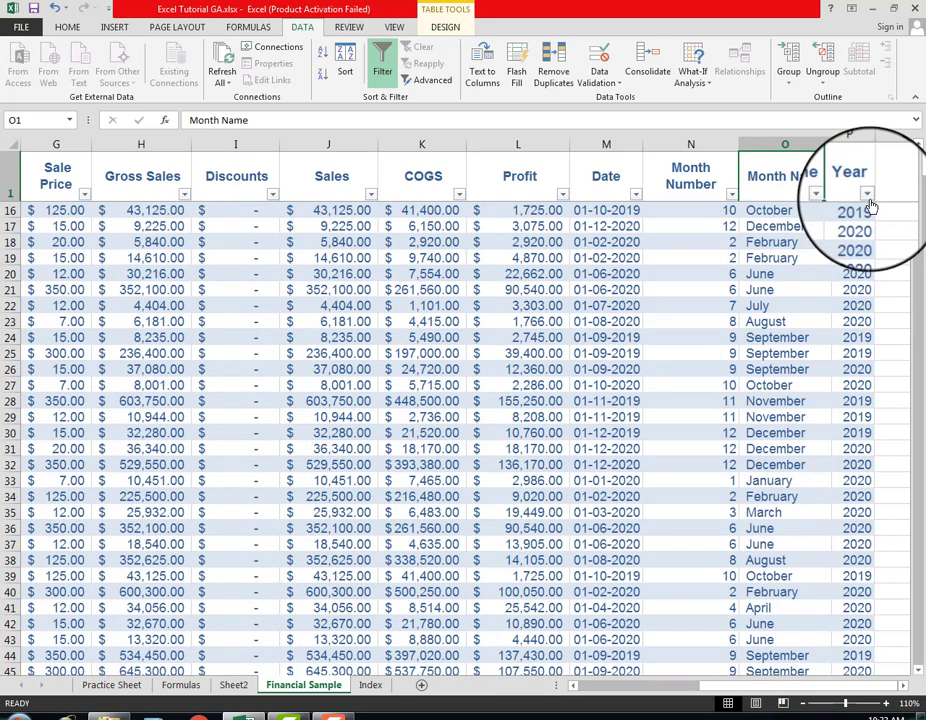
Exclude 2020 from the Year filter, leaving 2019 with every month, and select an empty cell beside the table.
click(867, 196)
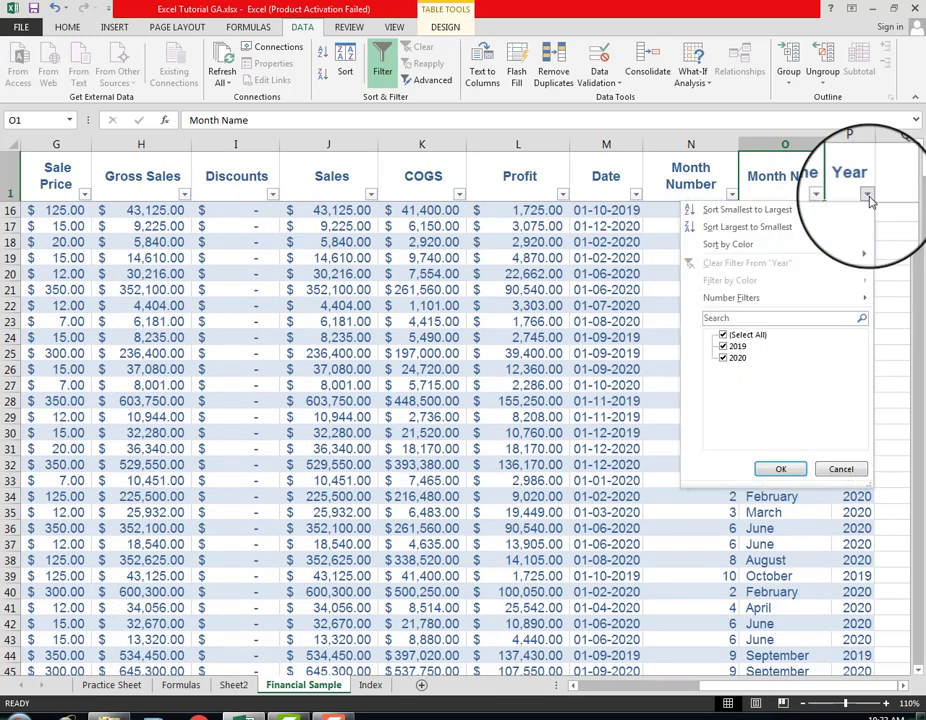
click(725, 360)
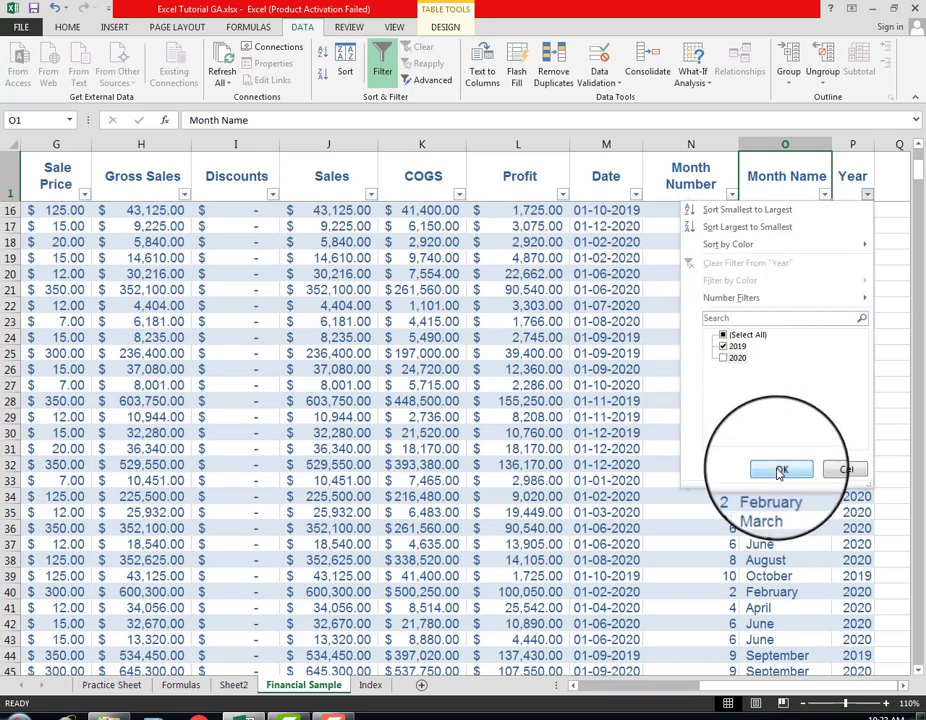
click(781, 469)
click(893, 248)
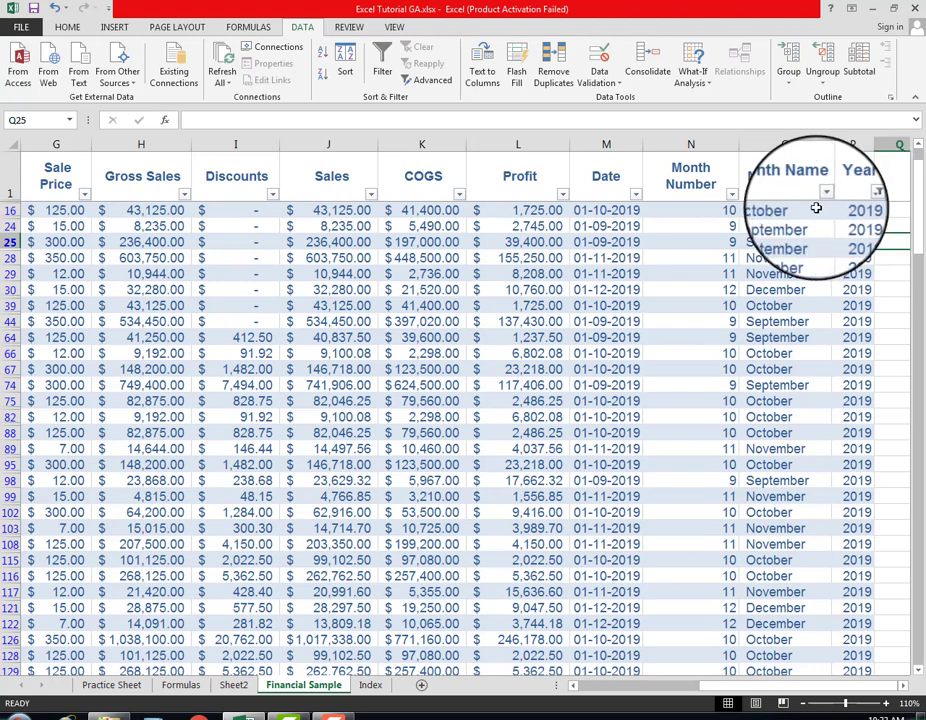
Remove the year restriction by including both 2019 and 2020 in the Year filter.
drag(743, 687, 805, 688)
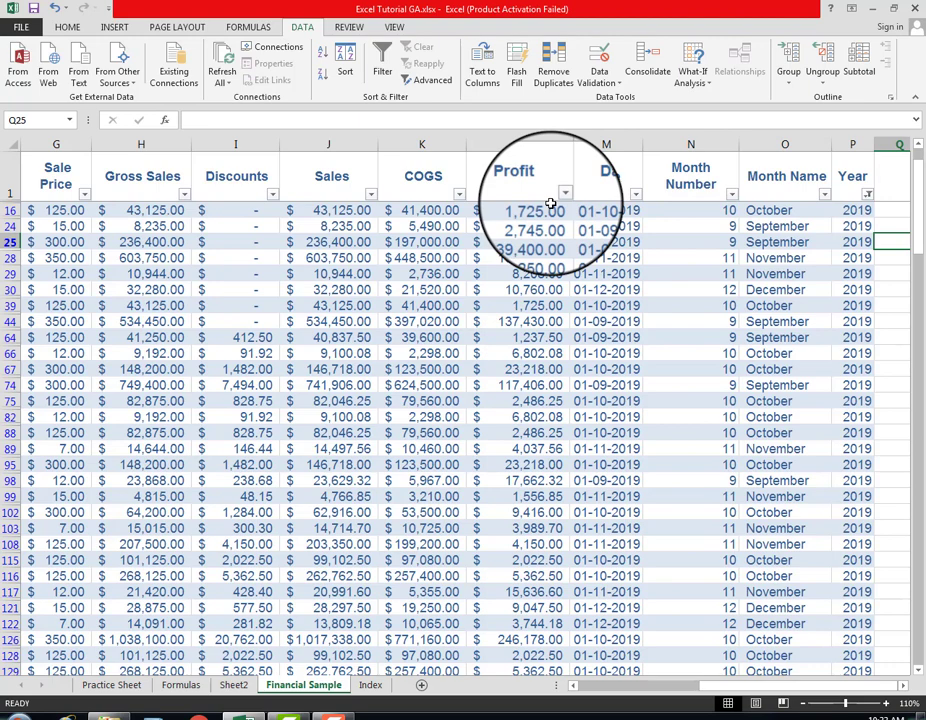
click(868, 195)
click(723, 357)
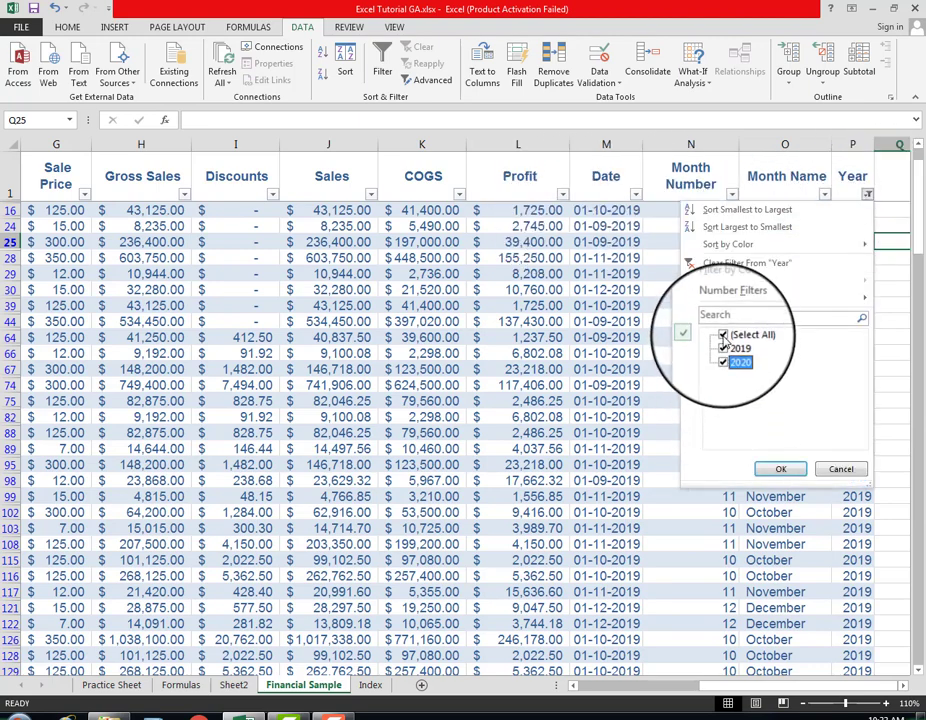
click(781, 469)
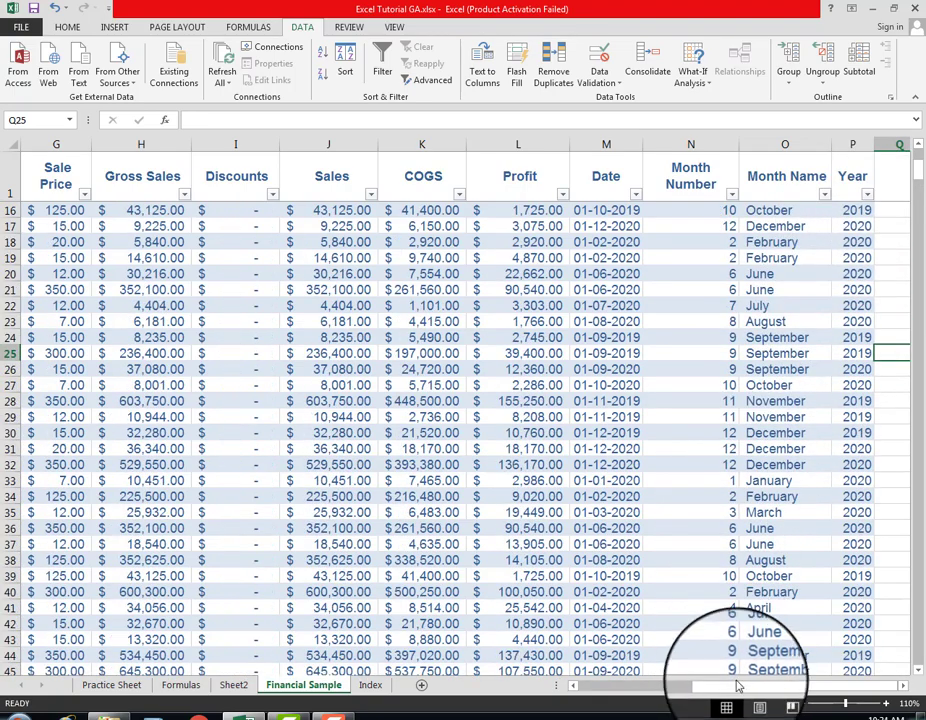
Filter the Country column so that only the Germany rows are shown.
drag(745, 686, 580, 690)
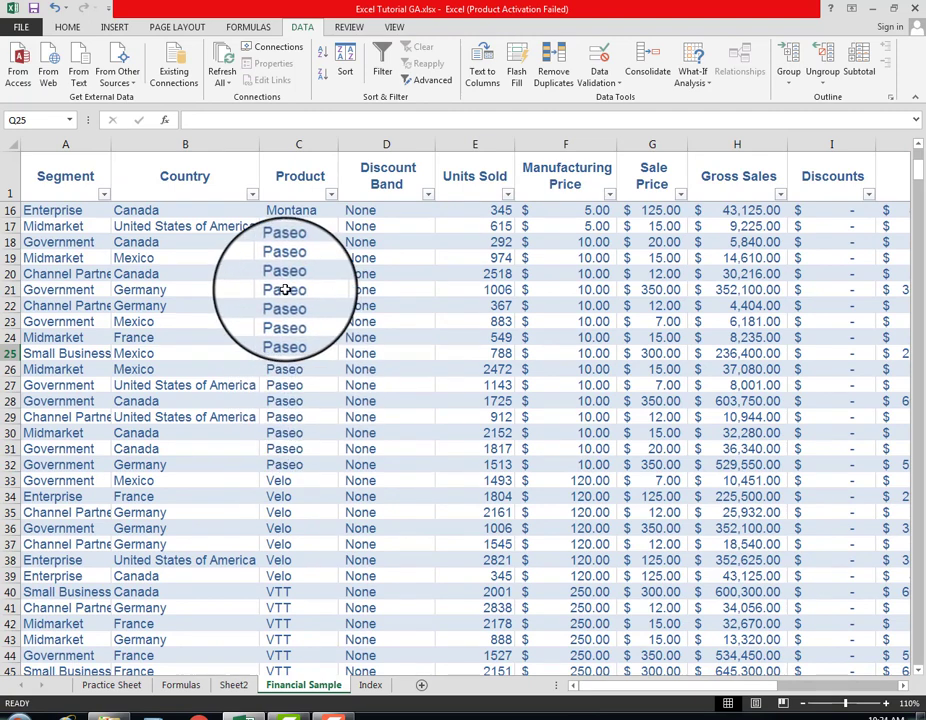
click(252, 194)
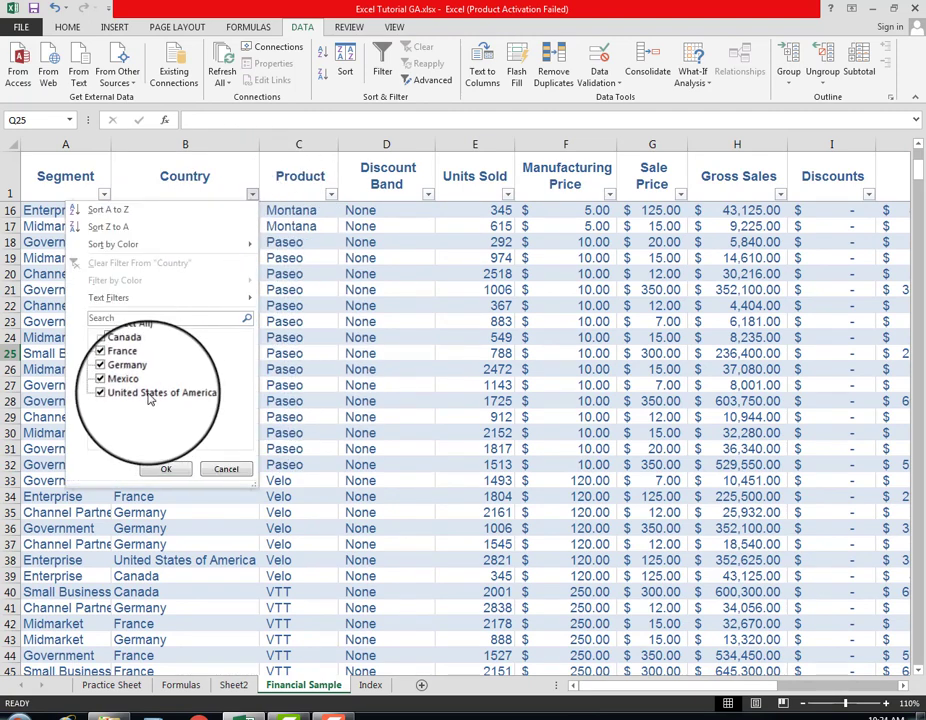
click(109, 338)
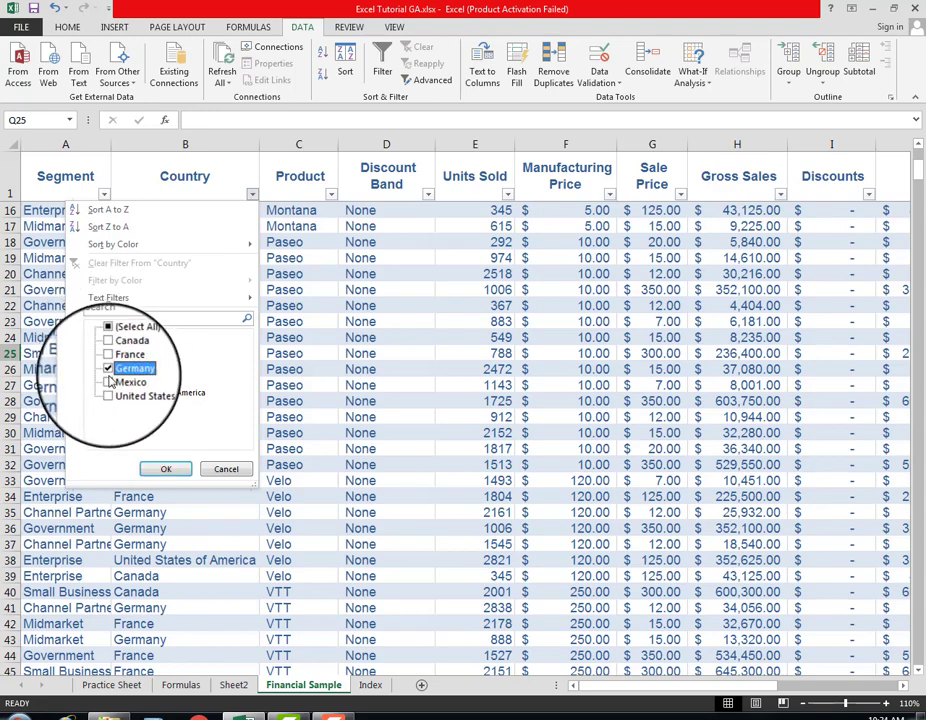
click(172, 470)
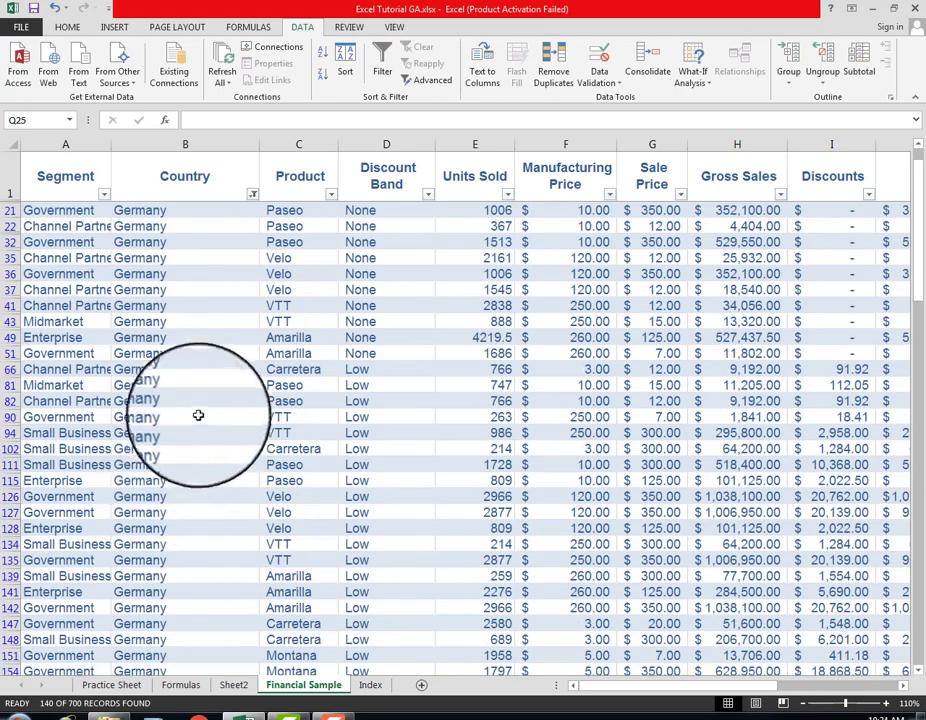
Examine the Germany rows from the first record across all columns, including profit, date, month and year.
scroll(182, 474, up, 2)
scroll(183, 472, up, 1)
mouse_move(918, 215)
mouse_down()
mouse_move(913, 600)
mouse_move(913, 210)
mouse_move(922, 197)
mouse_up()
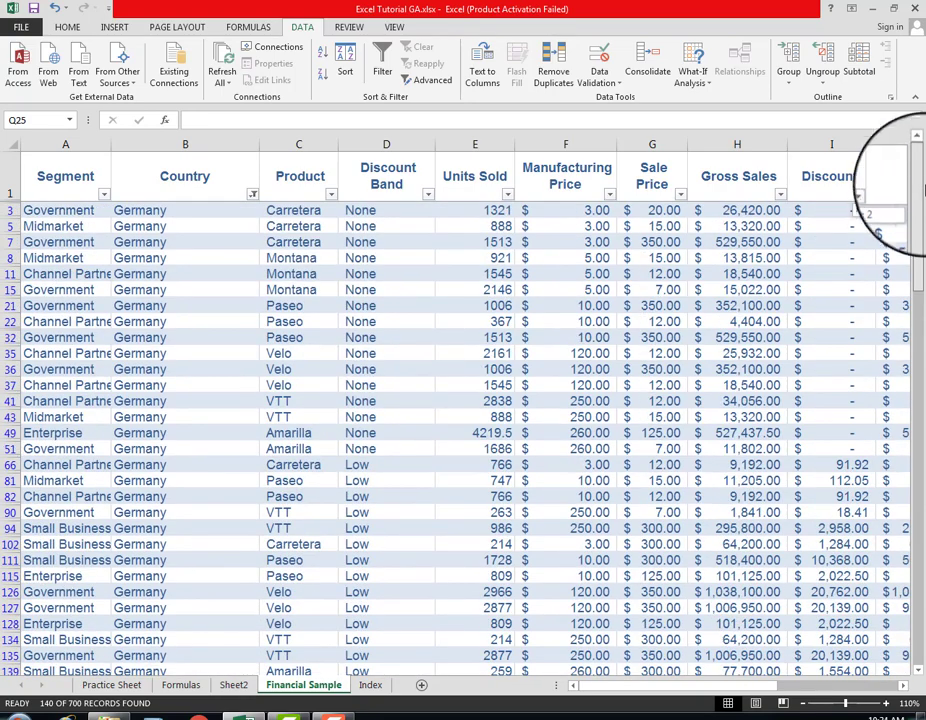
drag(903, 687, 903, 687)
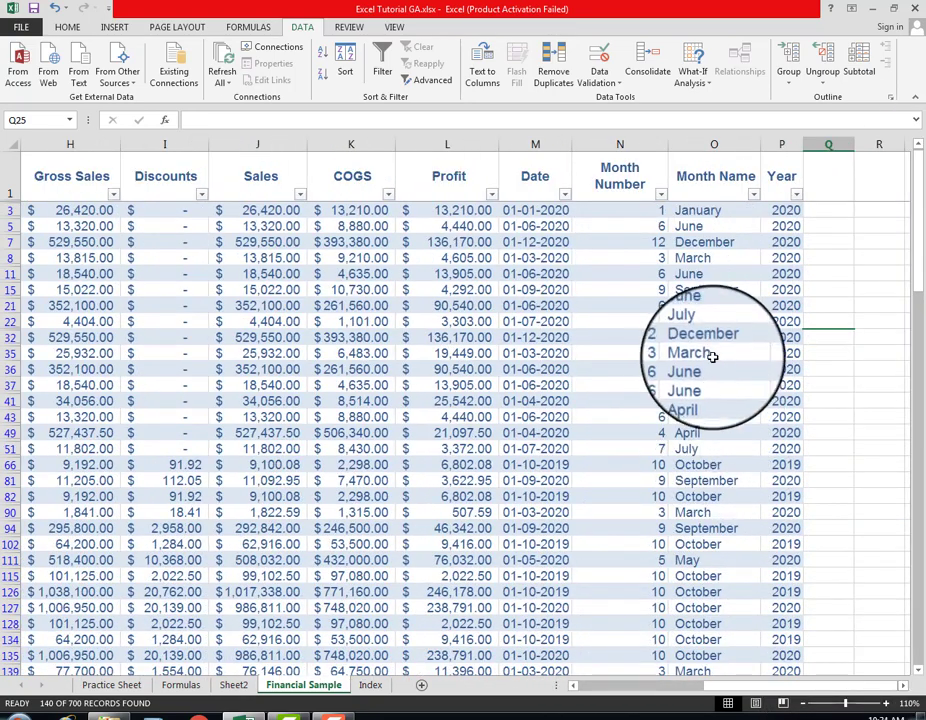
click(712, 337)
click(786, 372)
click(591, 399)
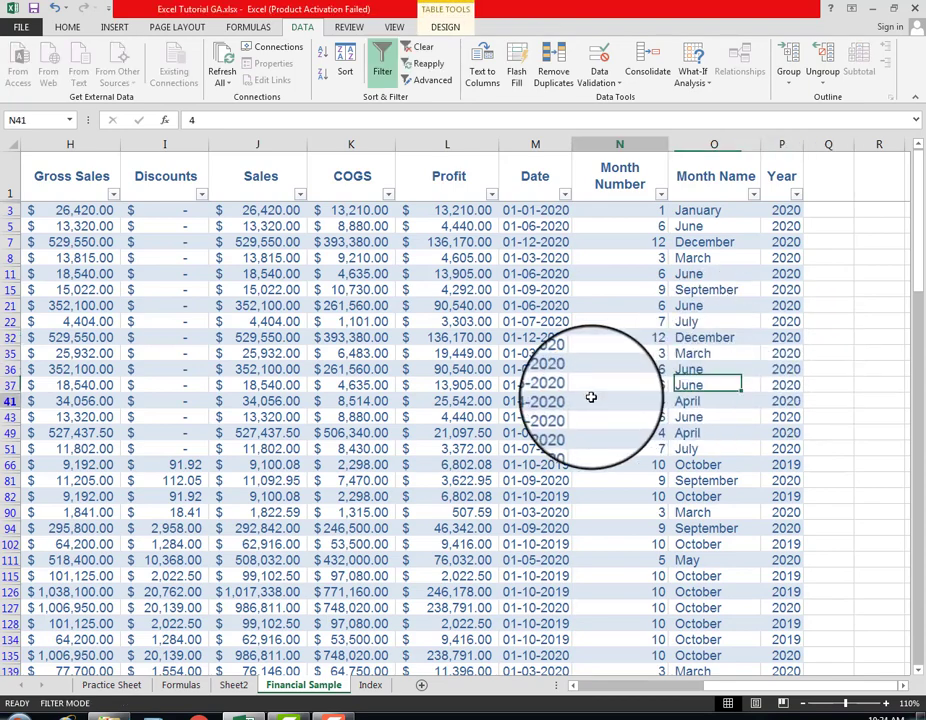
click(540, 415)
click(457, 416)
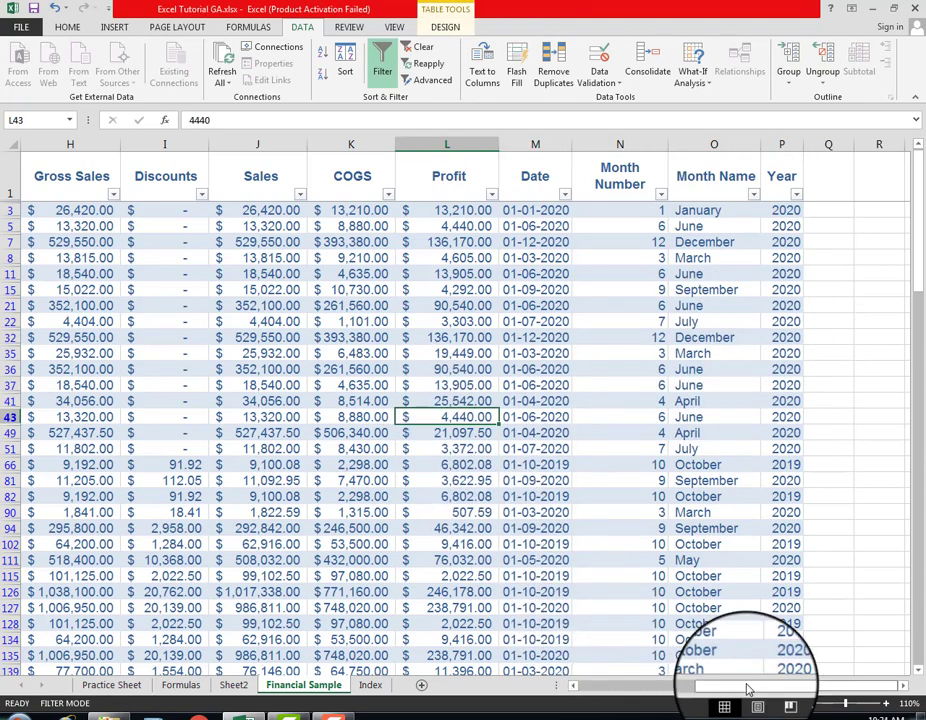
drag(748, 688, 631, 688)
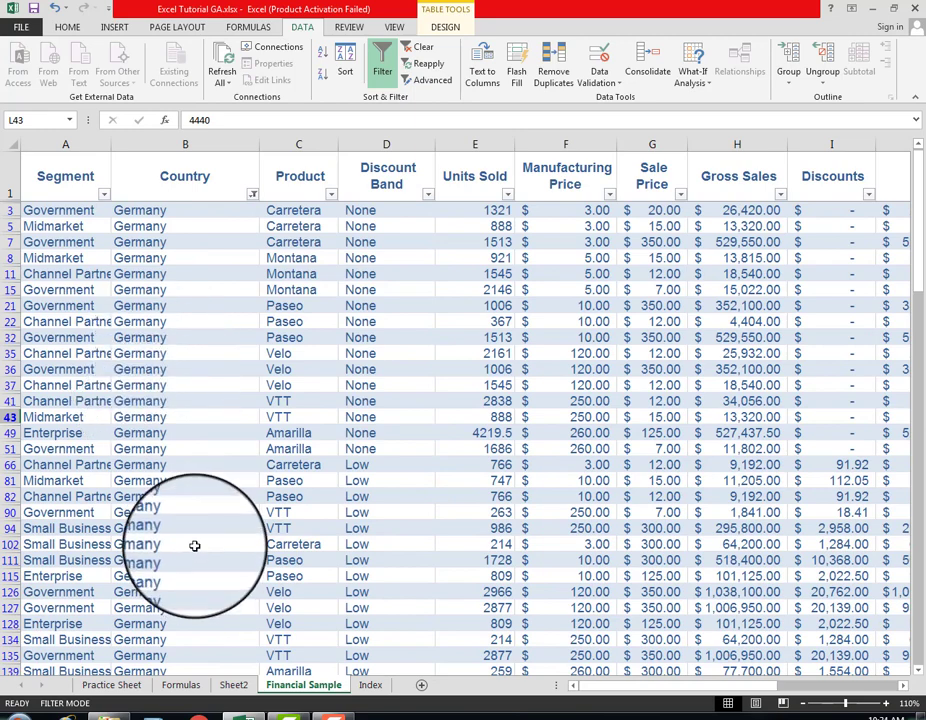
scroll(195, 545, down, 5)
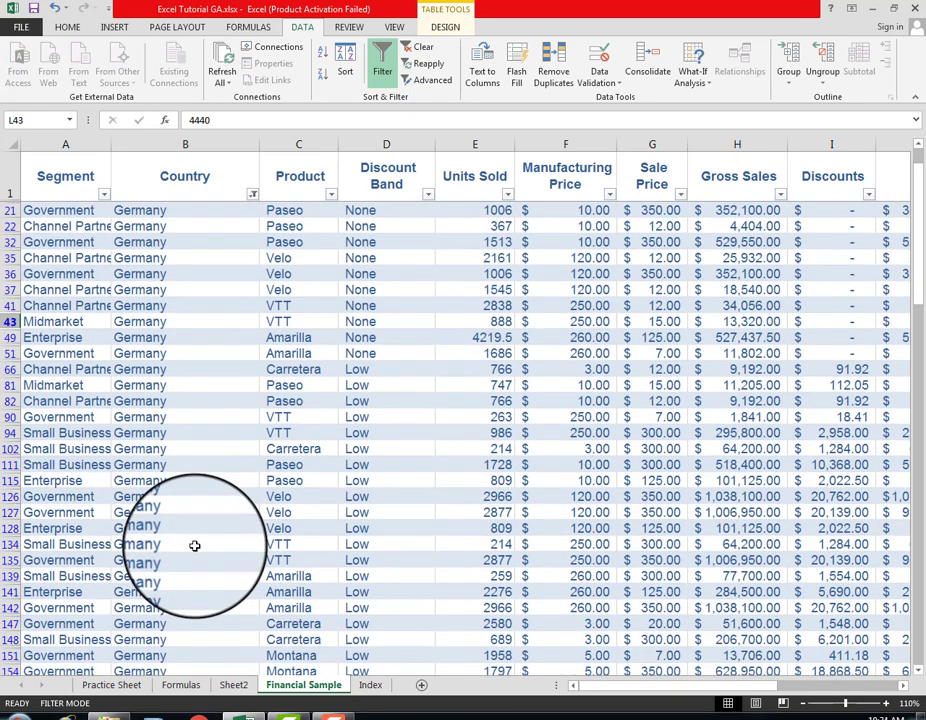
scroll(195, 545, up, 5)
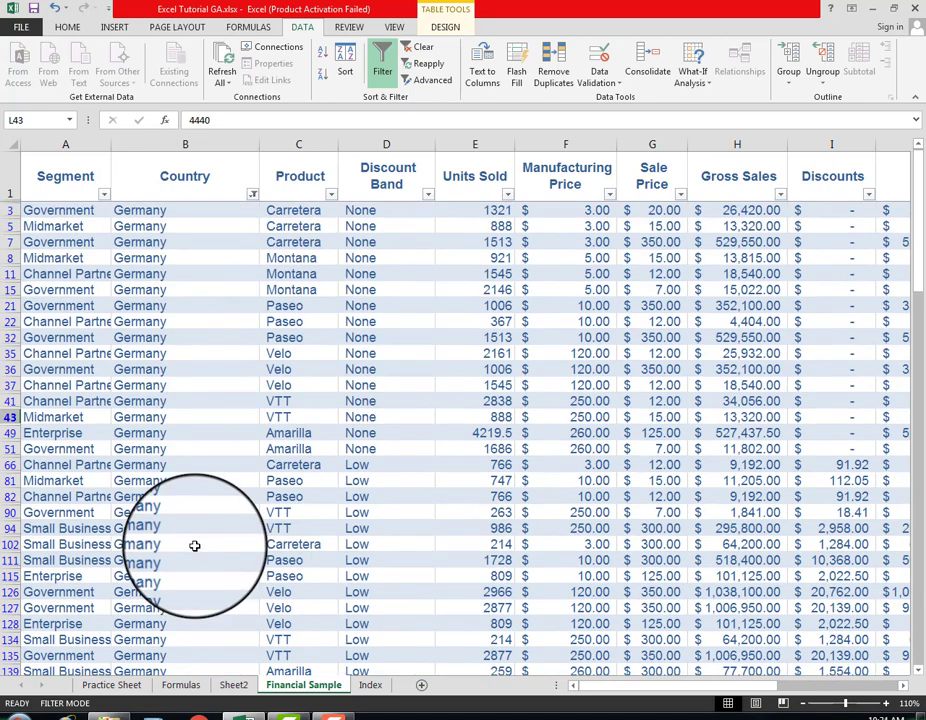
Turn off filtering for the table from a cell in the Country column.
click(193, 258)
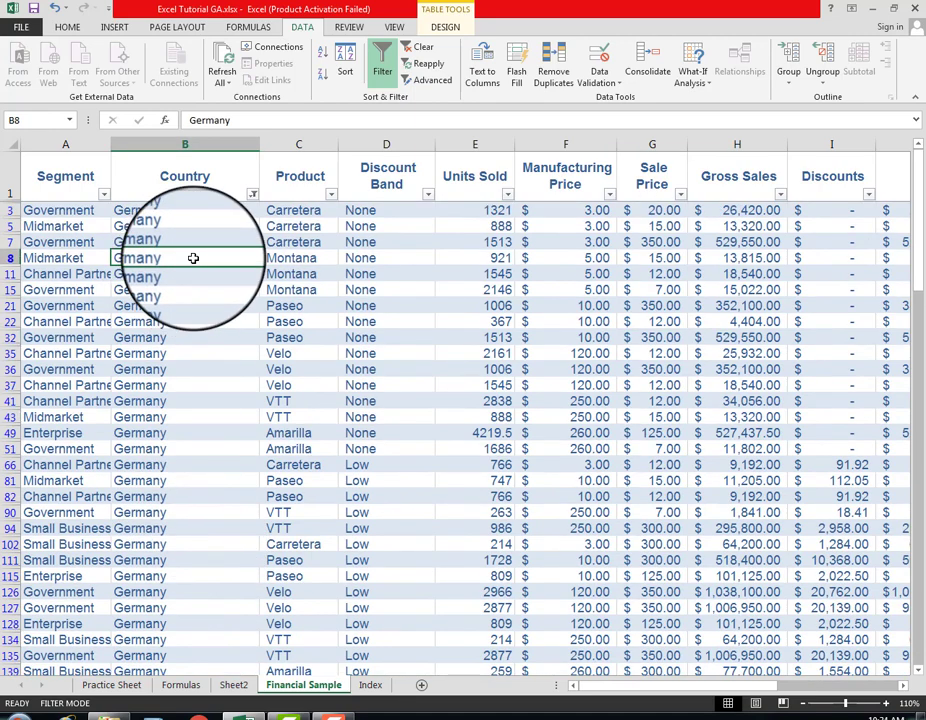
click(381, 73)
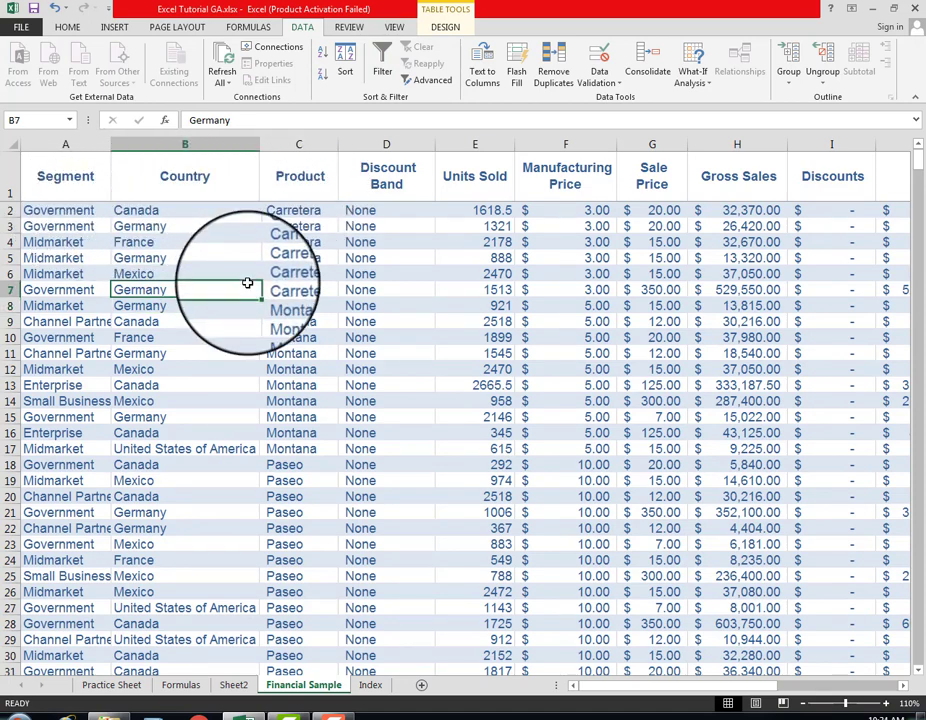
Look through the unfiltered records down the Segment column to the end of the table.
key(ctrl+Up)
key(Left)
key(Down)
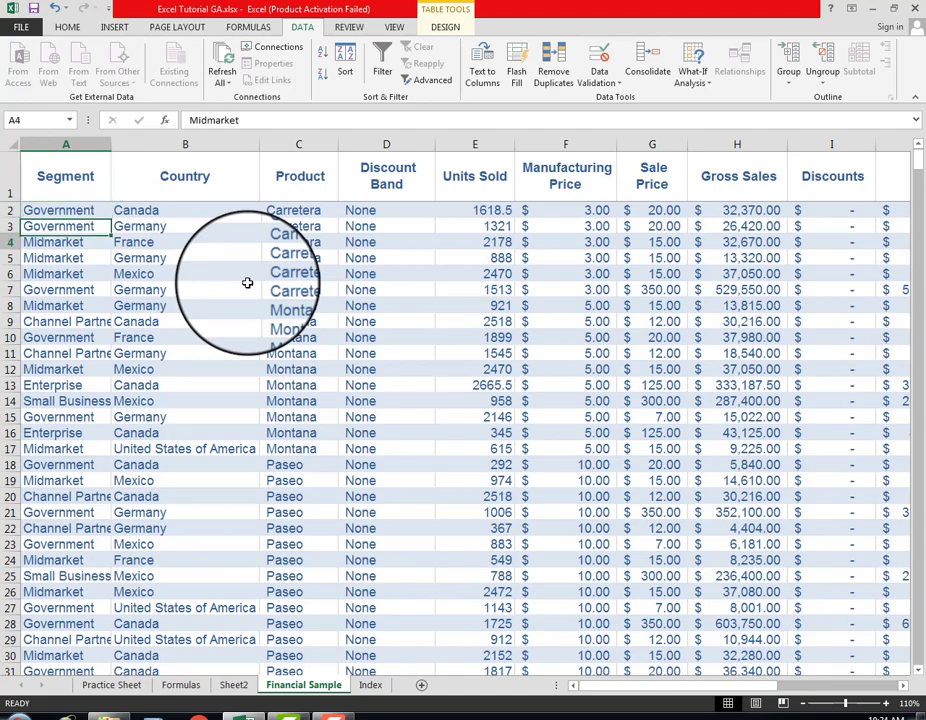
key(Down)
key(Down)
key(Down)
key(Down)
key(Down)
key(Down)
key(Down)
key(Down)
key(Down)
key(Down)
key(Down)
key(Down)
key(Down)
key(Down)
key(Down)
key(Down)
key(Down)
key(Down)
key(Down)
key(Down)
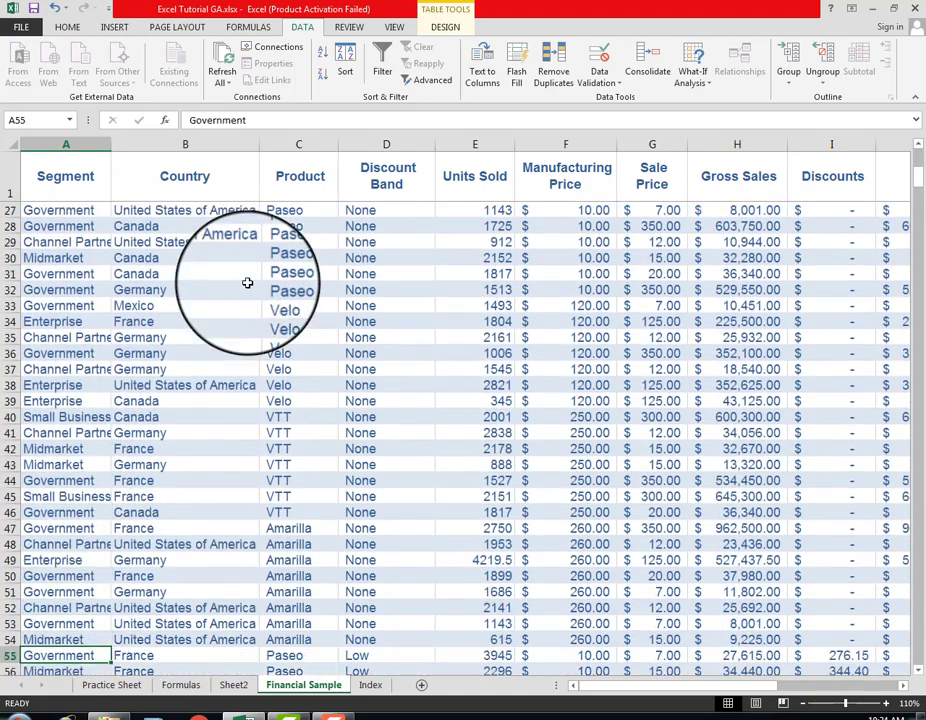
key(Down)
key(Down)
key(Down)
key(Down)
key(Down)
key(Down)
key(Down)
key(Down)
key(Down)
key(Down)
key(Down)
key(Down)
key(Down)
key(Down)
key(Down)
key(Down)
key(Down)
key(Down)
key(Down)
key(Down)
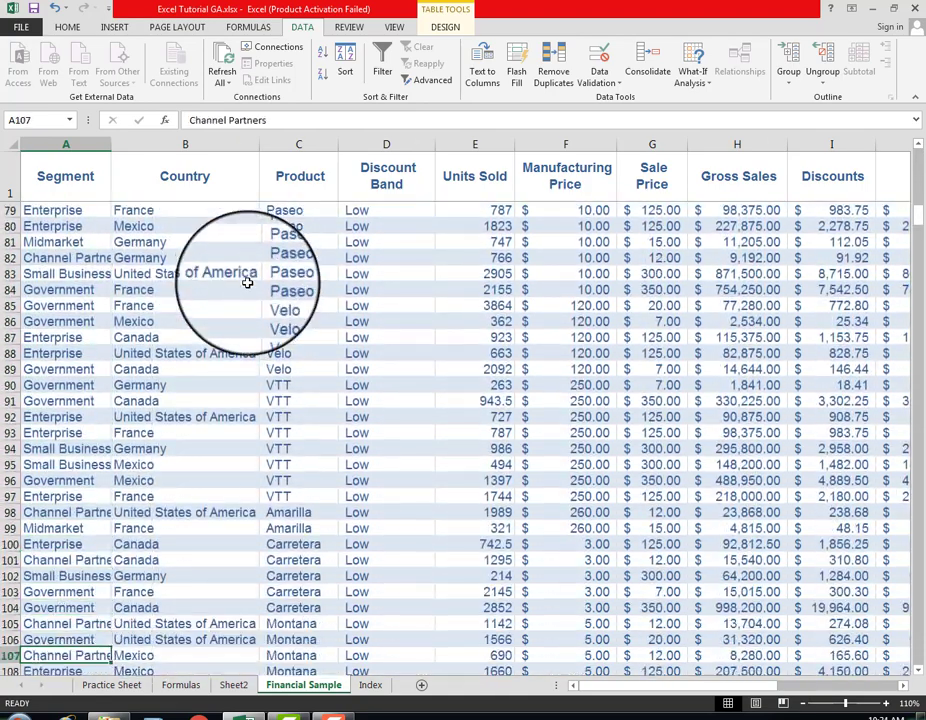
key(Down)
key(Down)
key(Down)
key(Down)
key(Down)
key(Down)
key(Down)
key(Down)
key(Down)
key(Down)
key(Down)
key(Down)
key(Down)
key(Down)
key(Down)
key(Down)
key(Down)
key(Down)
key(Down)
key(Down)
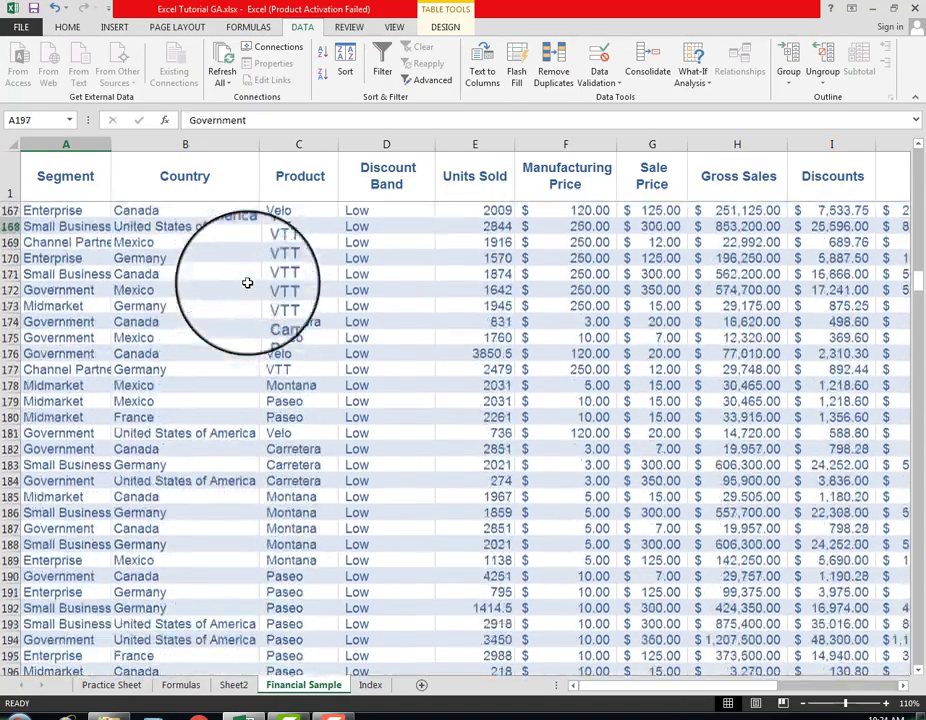
key(Down)
key(Down)
key(Down)
key(Down)
key(Down)
key(Down)
key(Down)
key(Down)
key(Down)
key(Down)
key(Down)
key(Down)
key(Down)
key(Down)
key(Down)
key(Down)
key(Down)
key(Down)
key(Down)
key(Down)
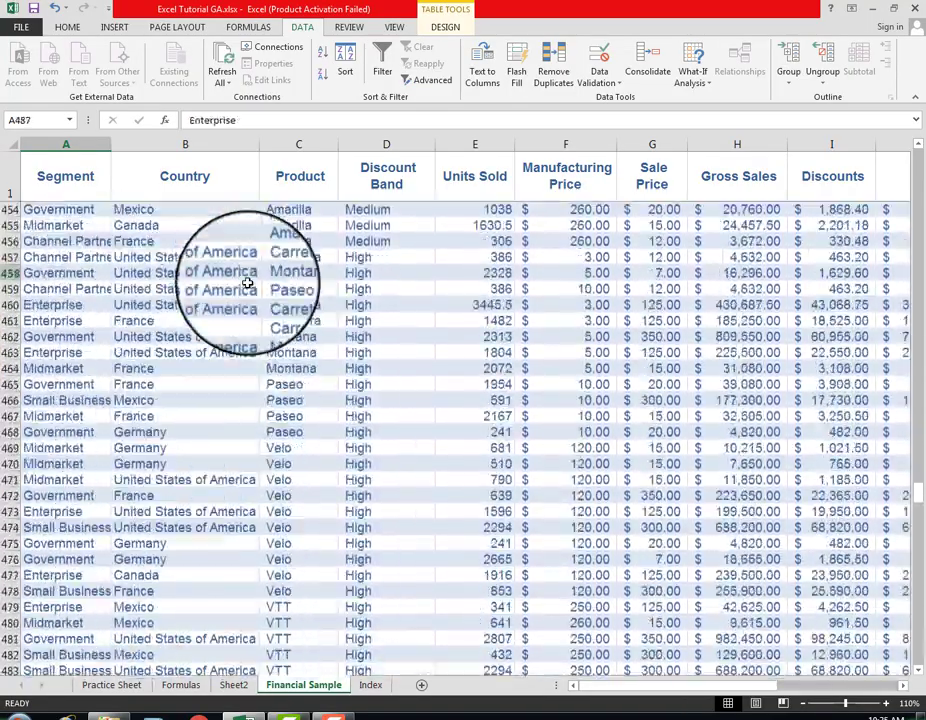
key(Page_Down)
key(Page_Down)
key(Page_Down)
key(Page_Down)
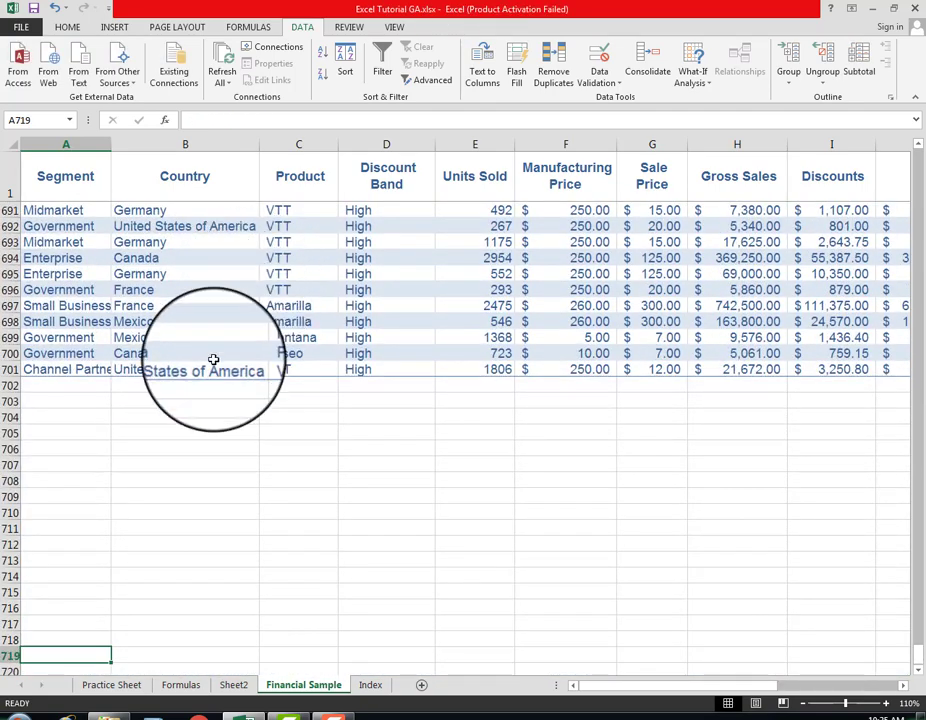
Switch to Sheet2 with the Filter and Sort heading, passing through the Formulas sheet.
click(200, 685)
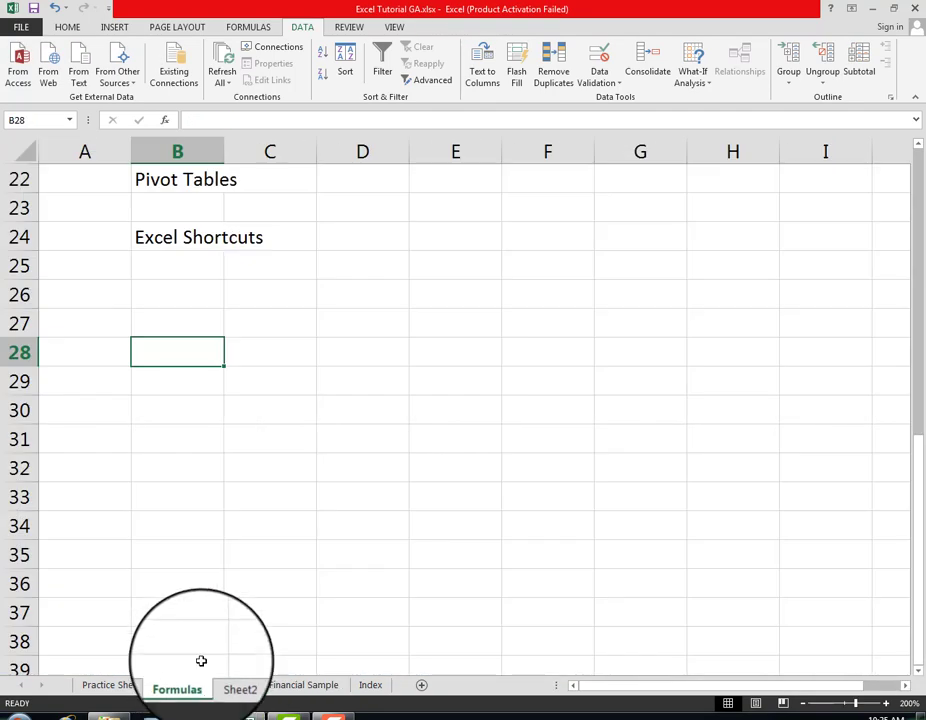
click(242, 685)
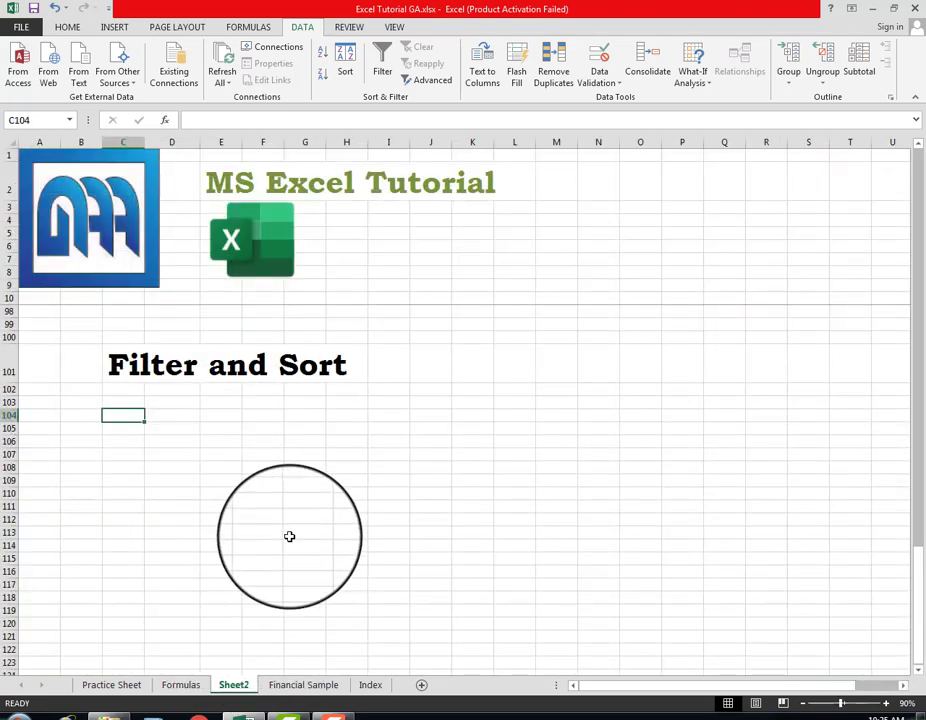